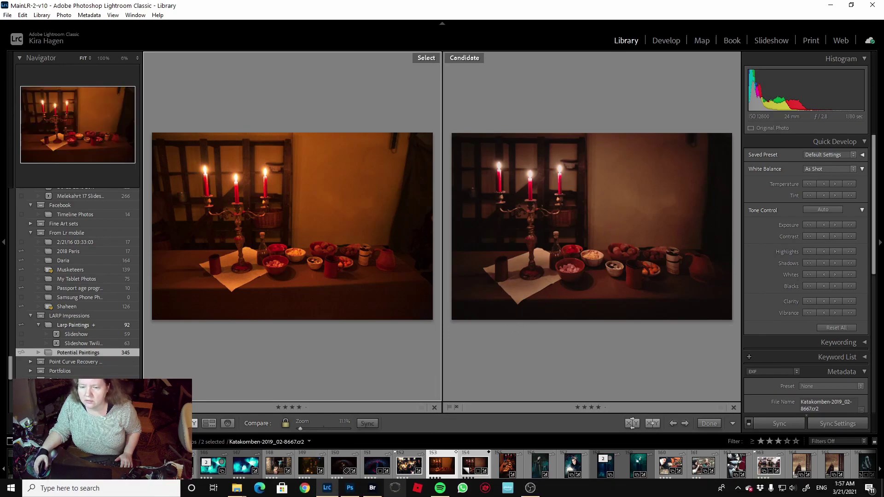
Step: Switch to Photoshop, duplicate the Background layer of the candlelit still life photo, and name the copy Paint
mouse_move(350, 492)
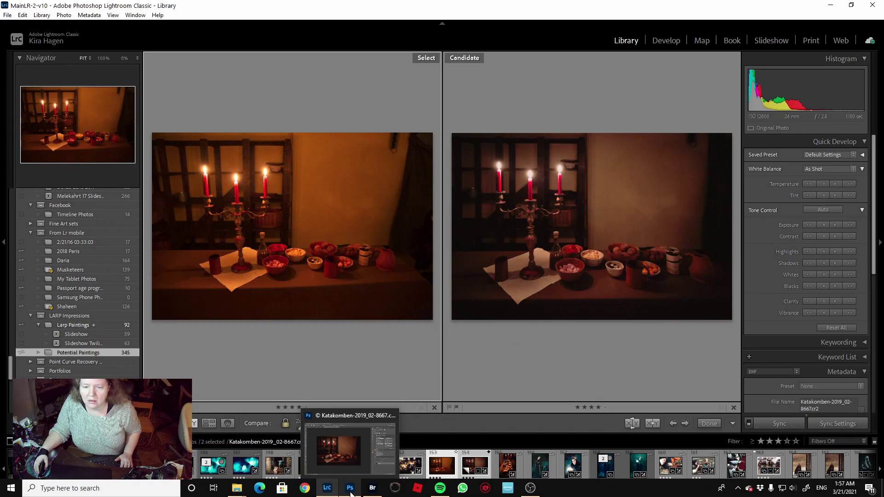
click(350, 491)
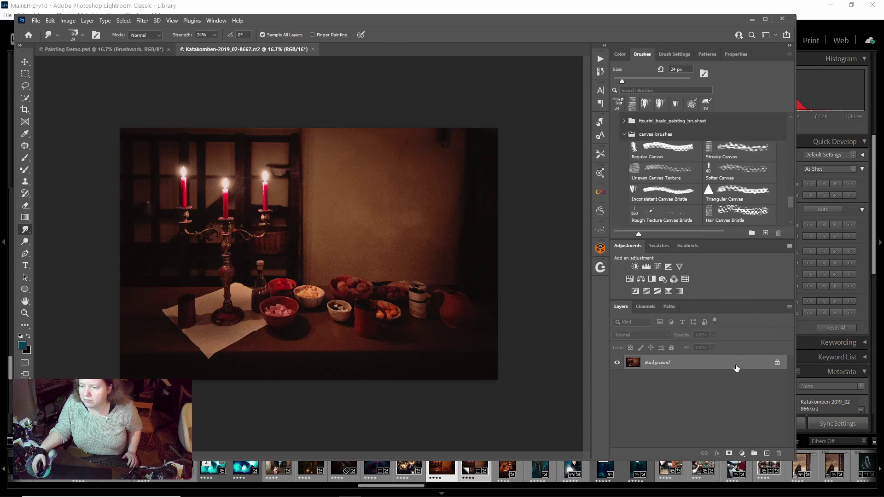
drag(736, 367, 764, 453)
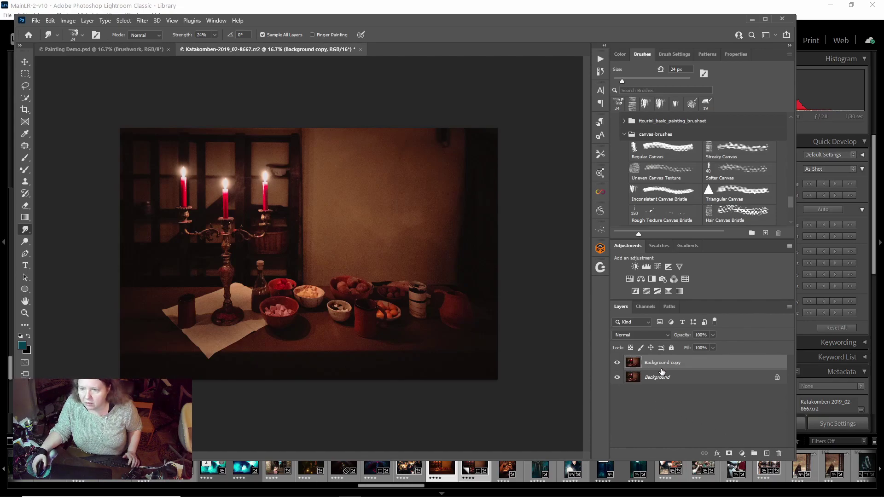
double_click(676, 363)
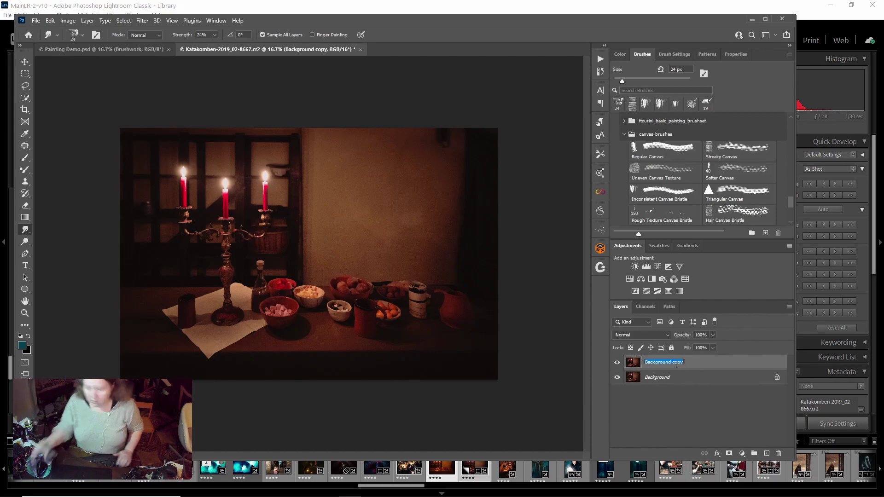
text(Pain)
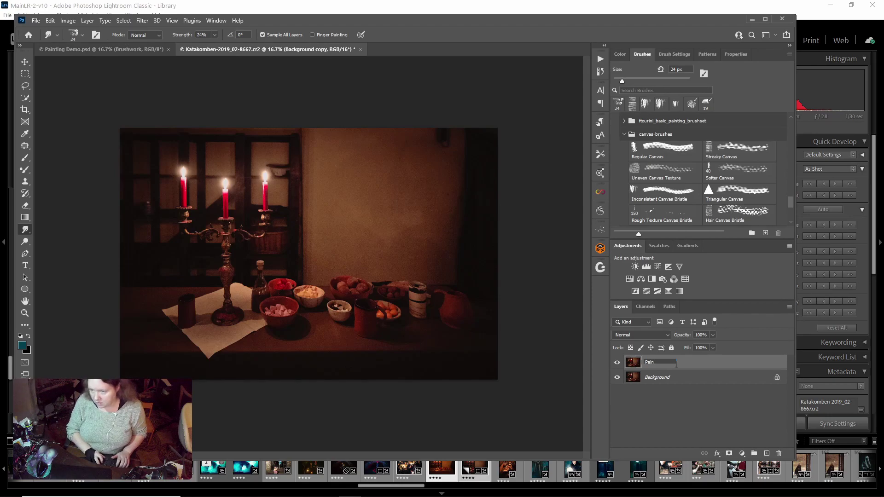
text(t)
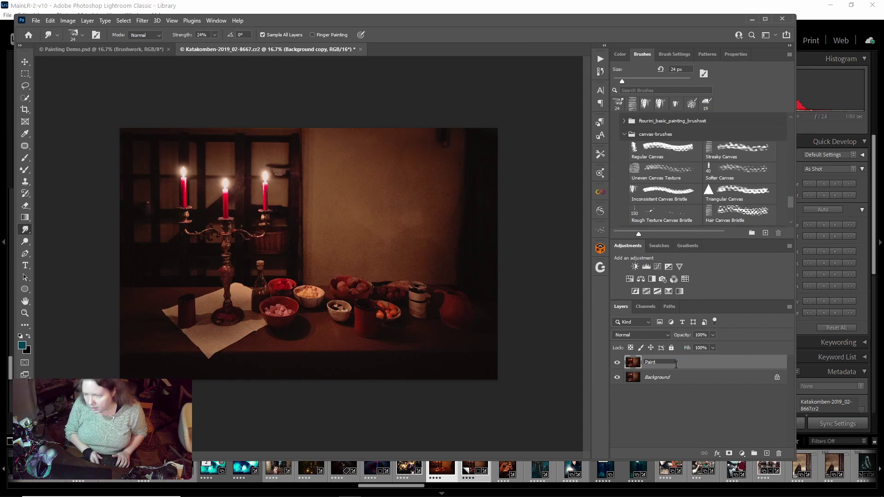
key(Return)
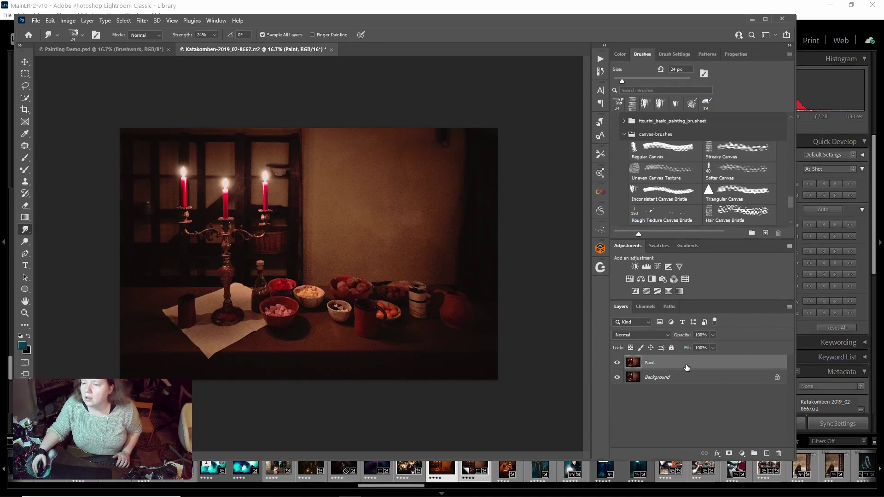
Step: Create three duplicates of the Paint layer
key(ctrl+j)
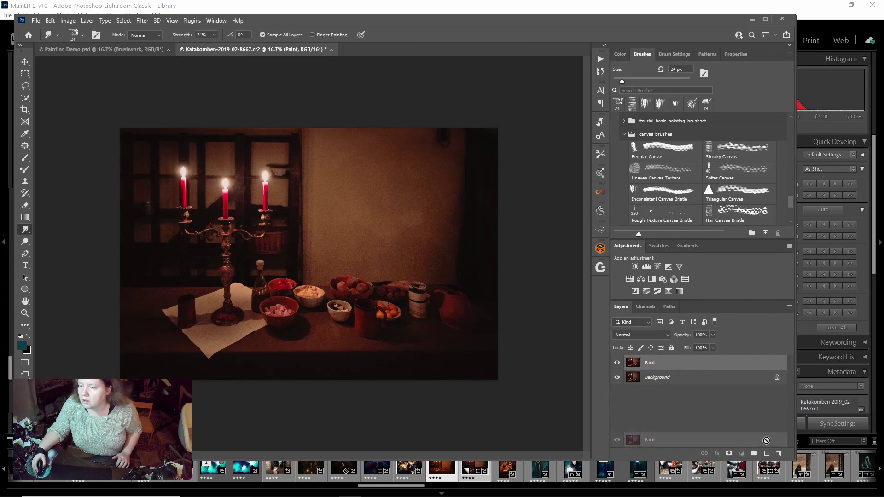
mouse_move(712, 366)
mouse_down()
mouse_move(749, 388)
mouse_move(771, 453)
mouse_up()
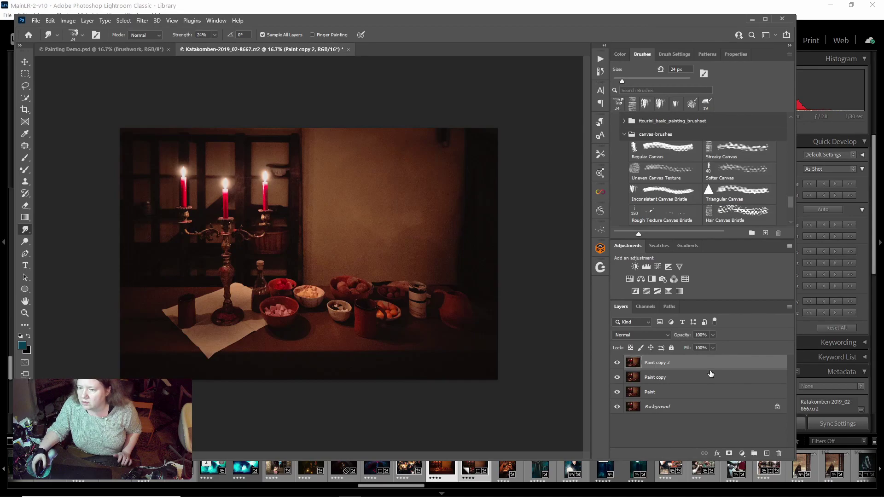
mouse_move(732, 367)
mouse_down()
mouse_move(743, 433)
mouse_move(766, 454)
mouse_up()
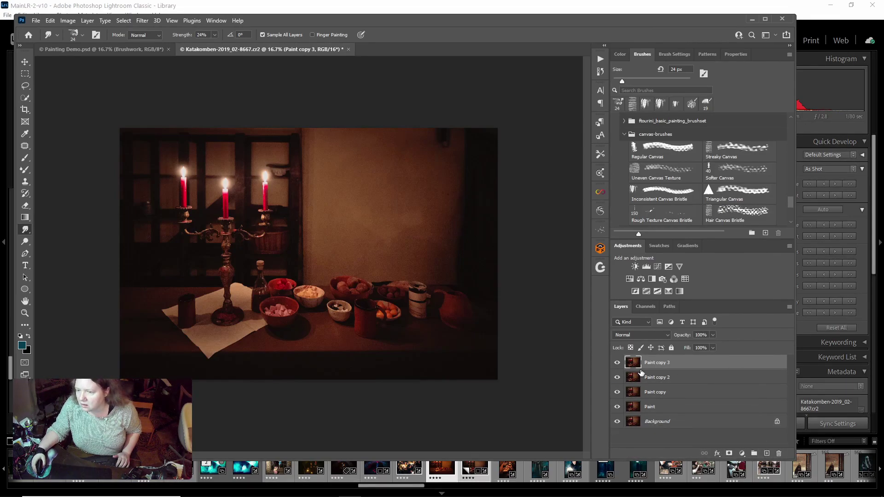
Step: Rename the original Paint layer, directly above Background, as Underpainting
double_click(656, 407)
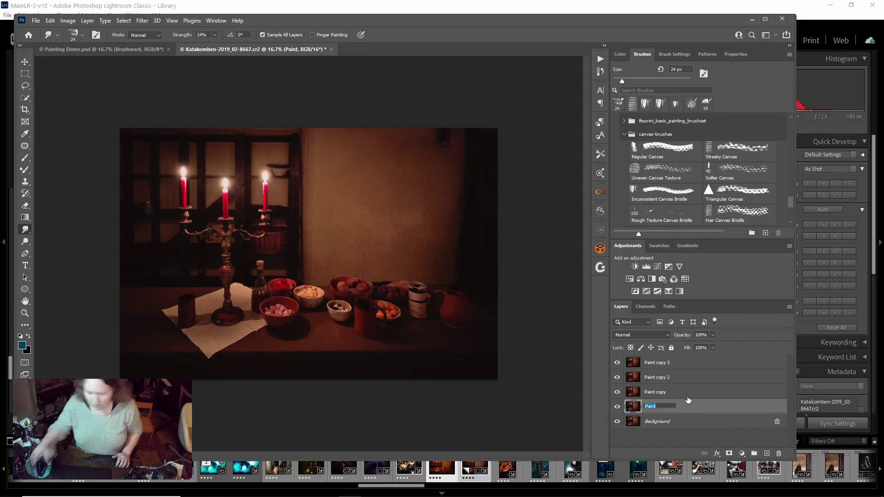
text(Under)
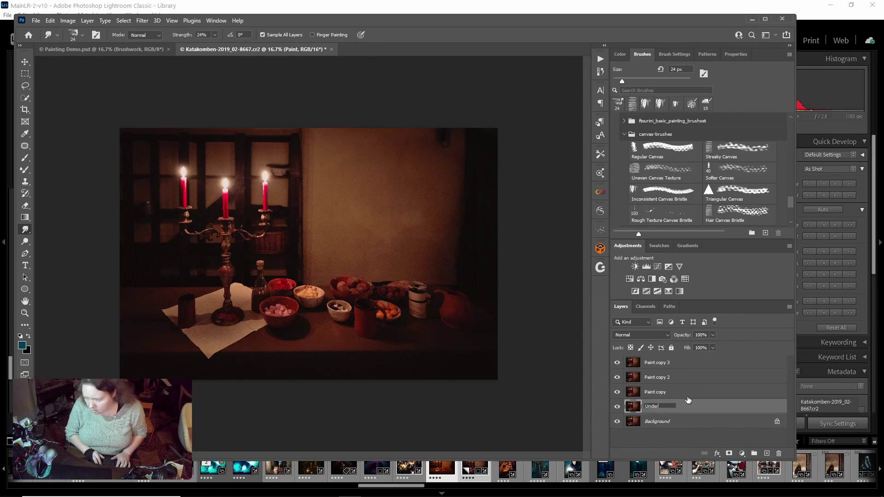
text(painting)
key(Return)
Step: Rename the Paint copy layer, directly above Underpainting, as Paint med
double_click(662, 391)
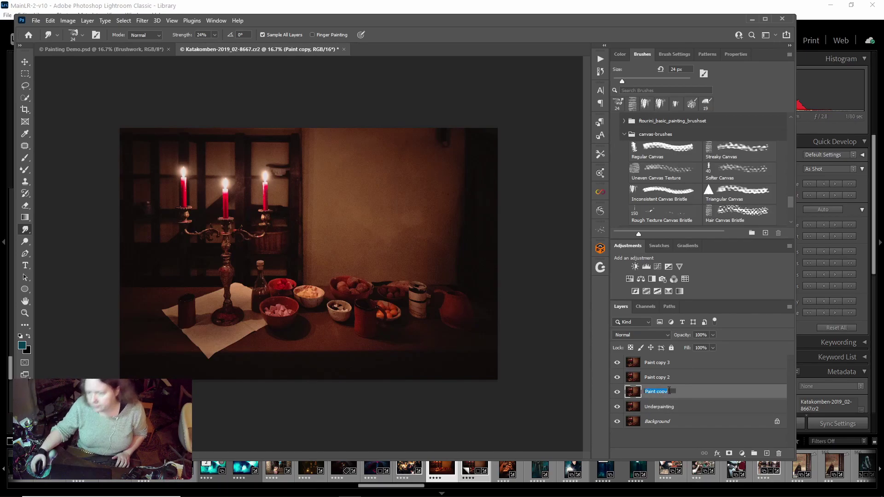
click(671, 391)
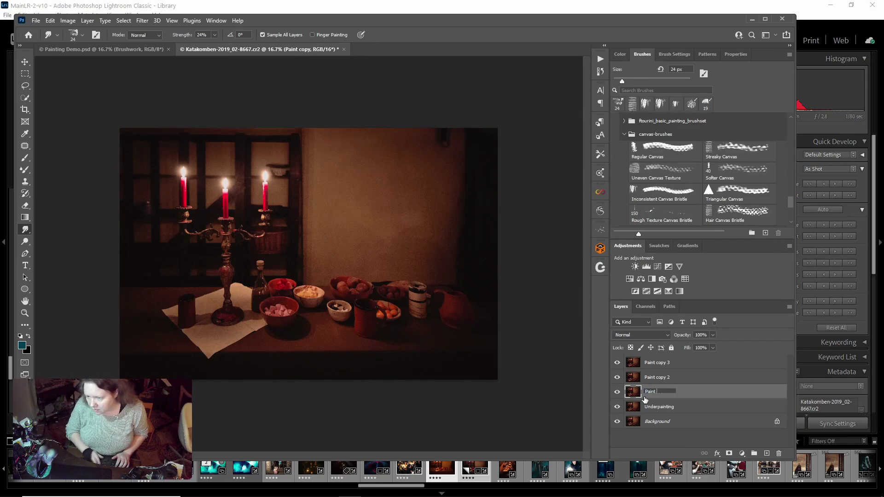
text(med)
key(Return)
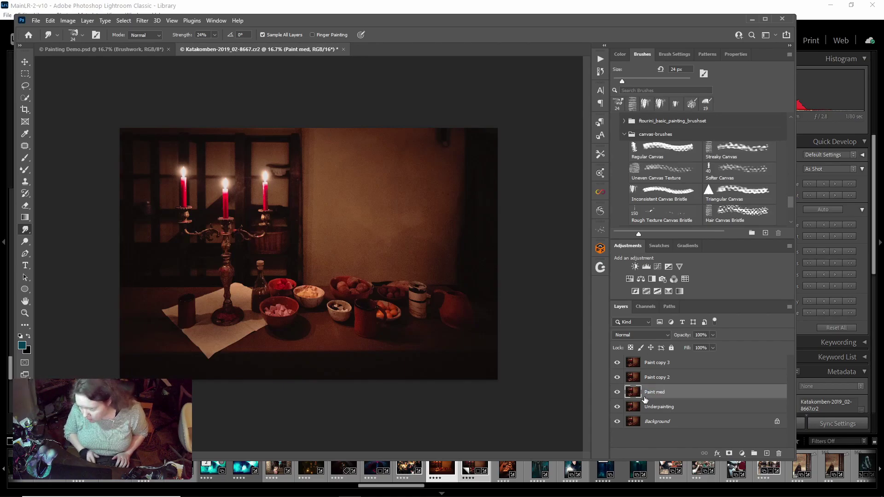
Step: Rename the Paint copy 2 layer as Paint fine
double_click(657, 377)
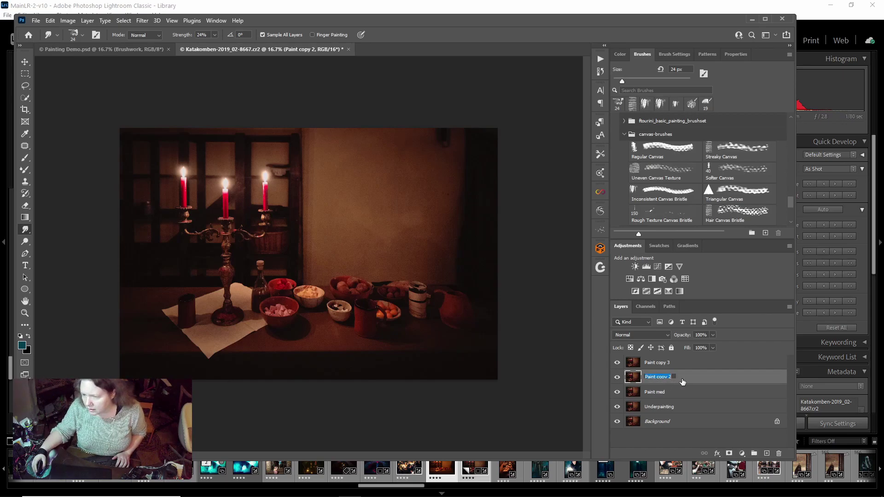
click(675, 376)
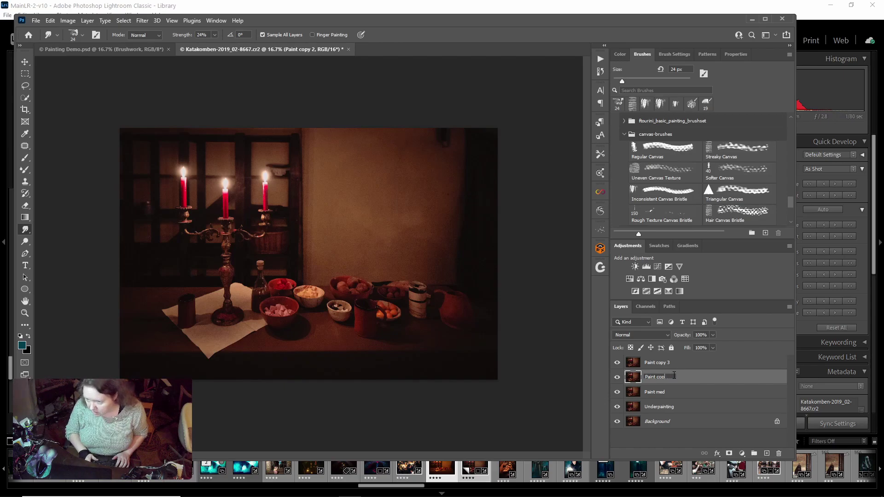
text(fine)
key(Return)
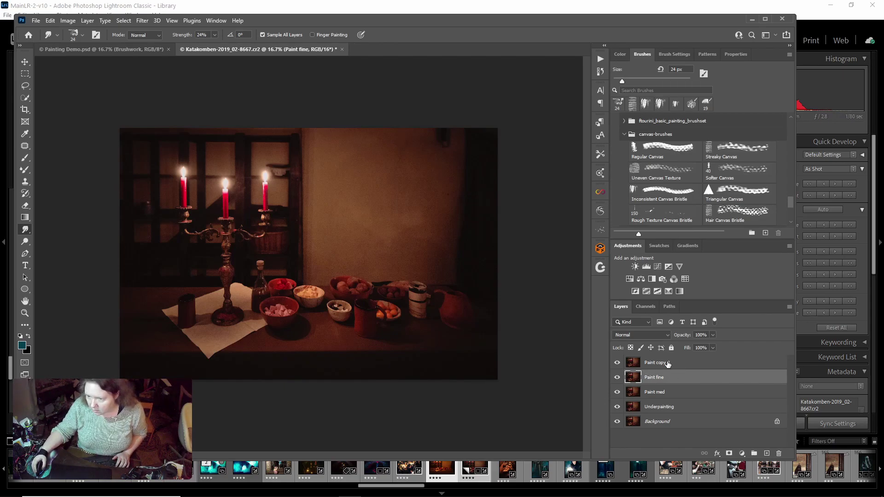
Step: Rename the uppermost layer, Paint copy 3, as glaze
double_click(667, 363)
text(d)
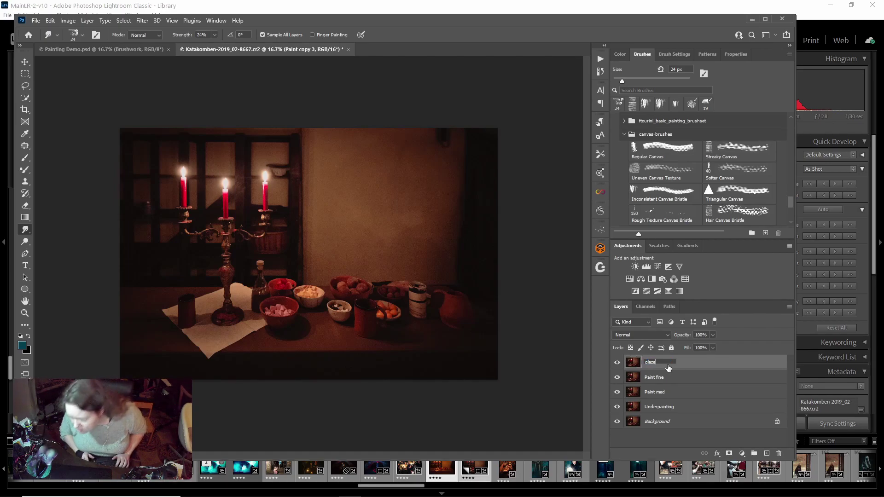
text(laze)
key(Return)
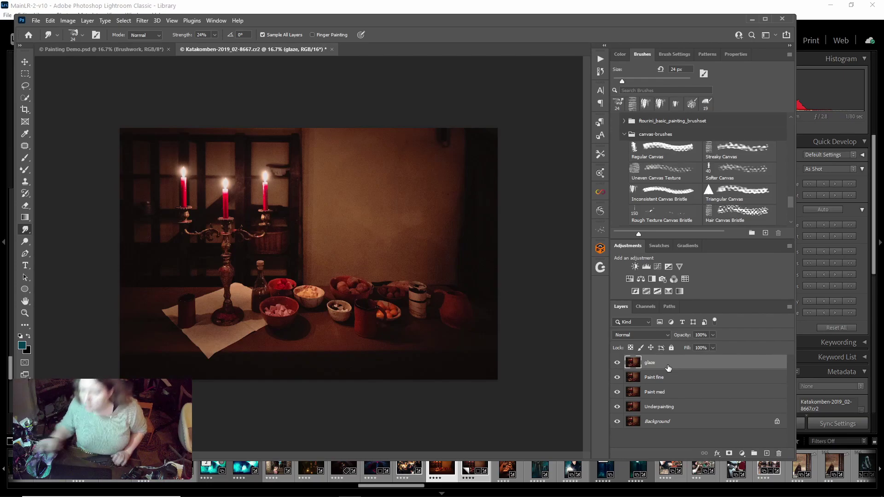
Step: Open the Underpainting layer in the Exposure Software Snap Art 4 filter
click(664, 407)
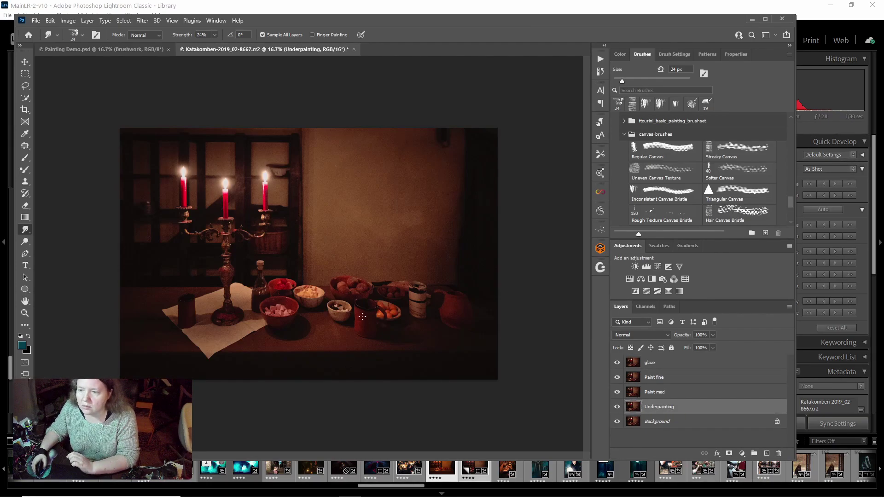
click(142, 21)
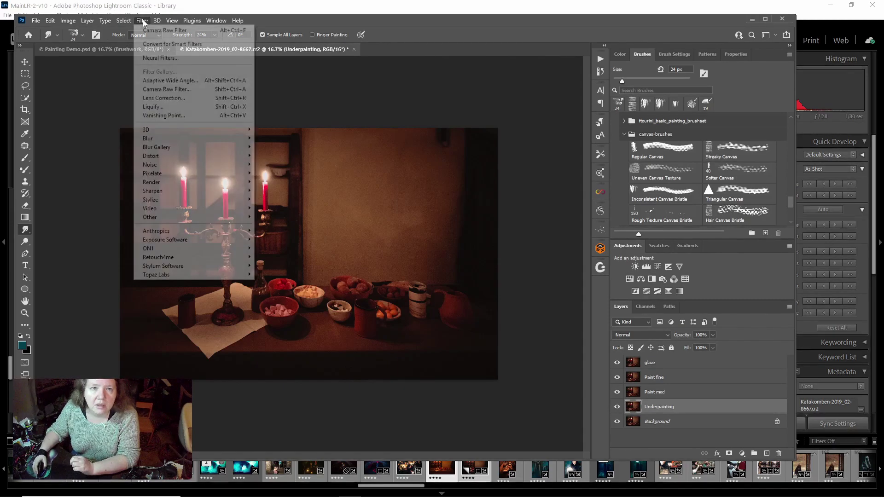
mouse_move(124, 21)
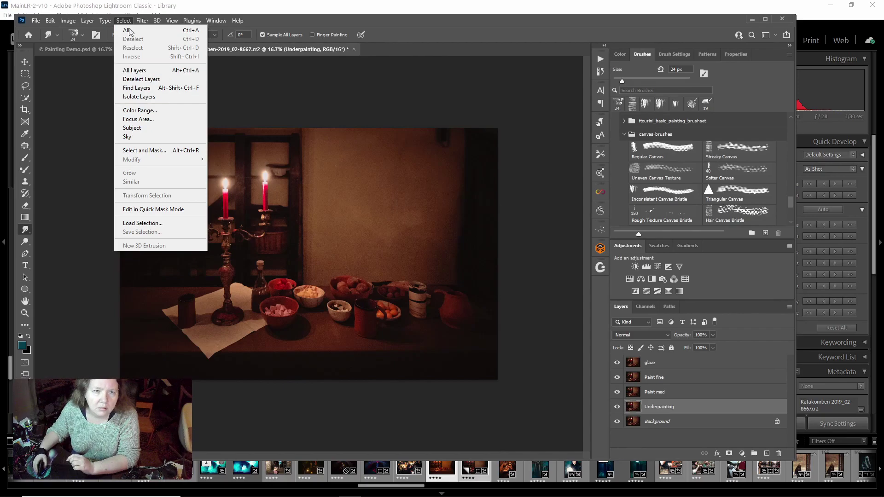
mouse_move(171, 243)
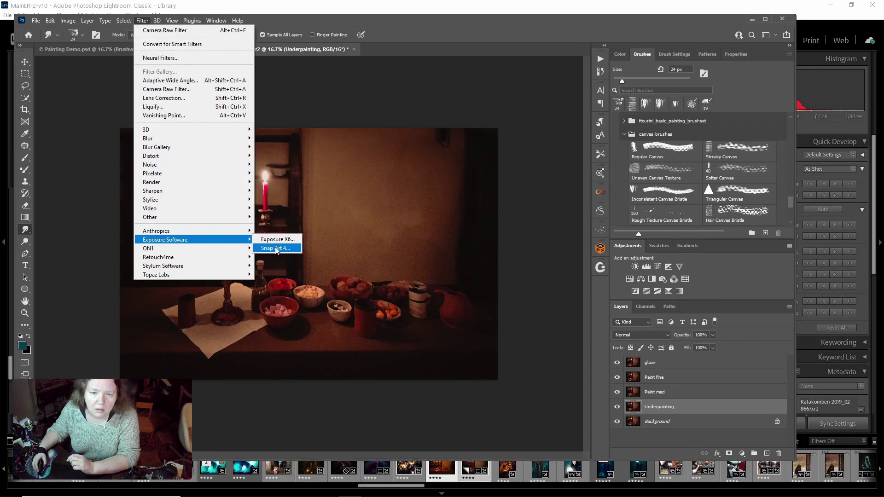
click(276, 248)
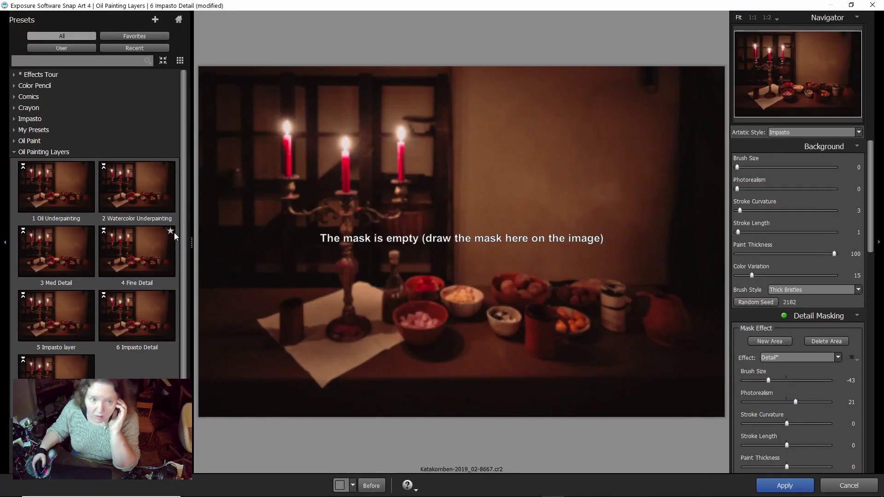
Step: Try the 1 Oil Underpainting preset from Oil Painting Layers and render the preview thumbnails for My Presets
click(68, 186)
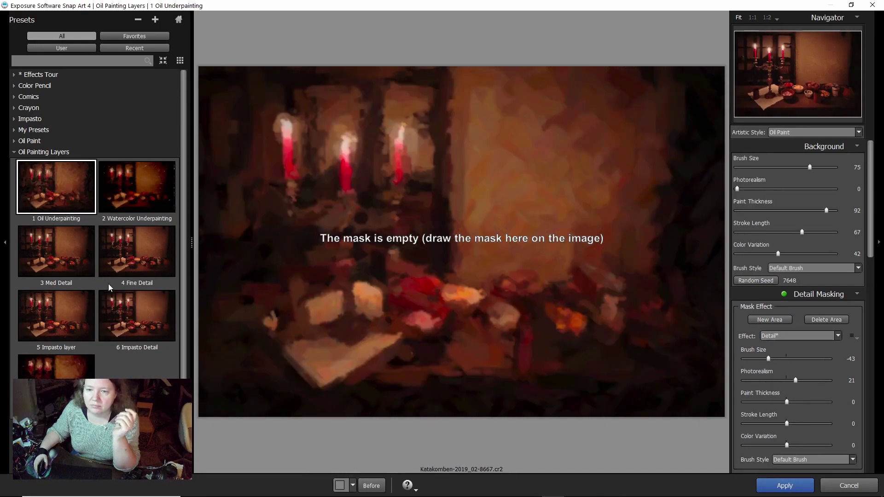
click(20, 131)
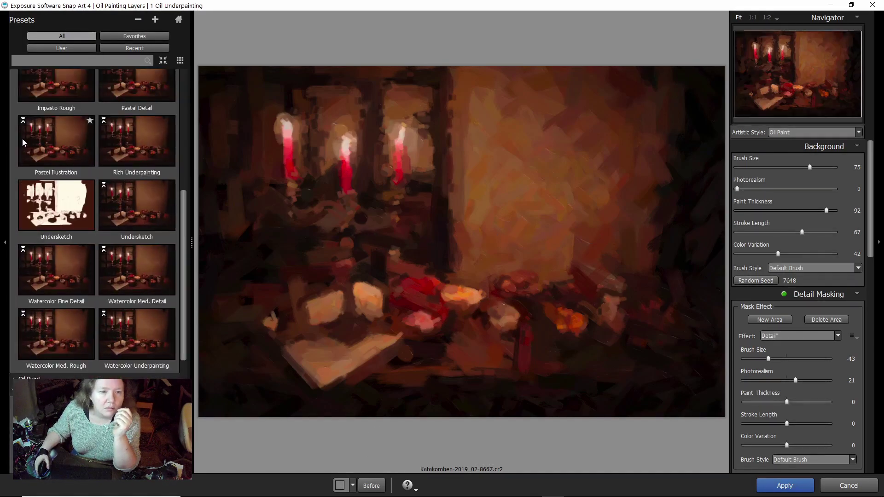
right_click(23, 143)
click(69, 192)
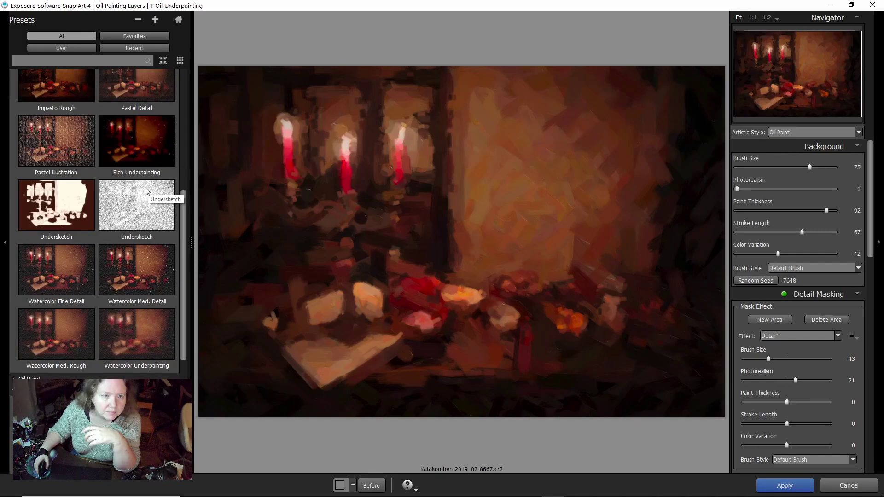
Step: Try the Impasto Rough preset from My Presets and inspect its brushwork at 1:1
click(57, 98)
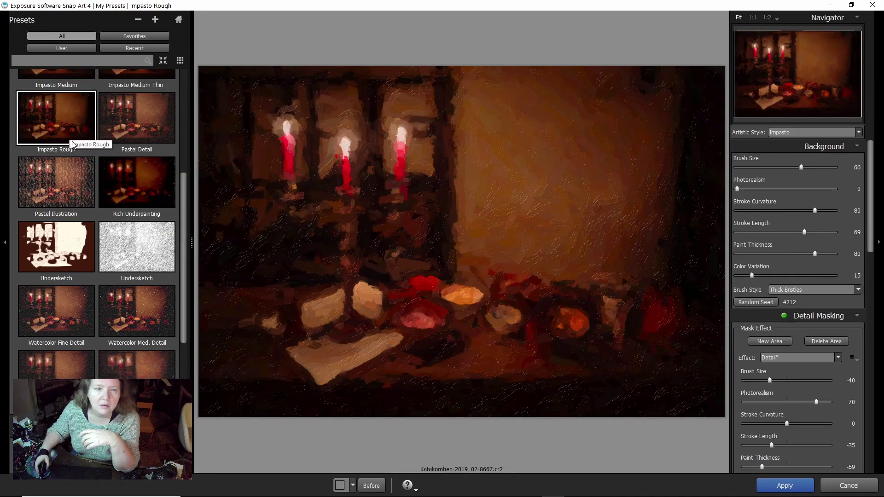
scroll(72, 144, up, 1)
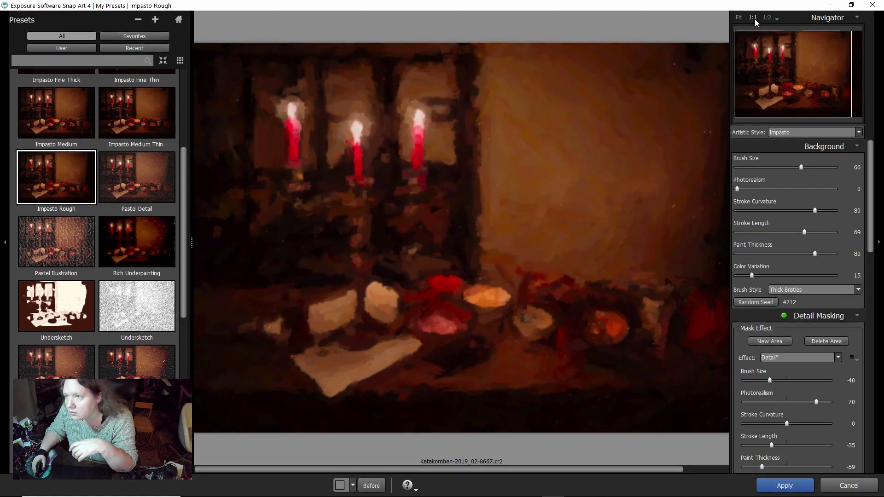
click(752, 17)
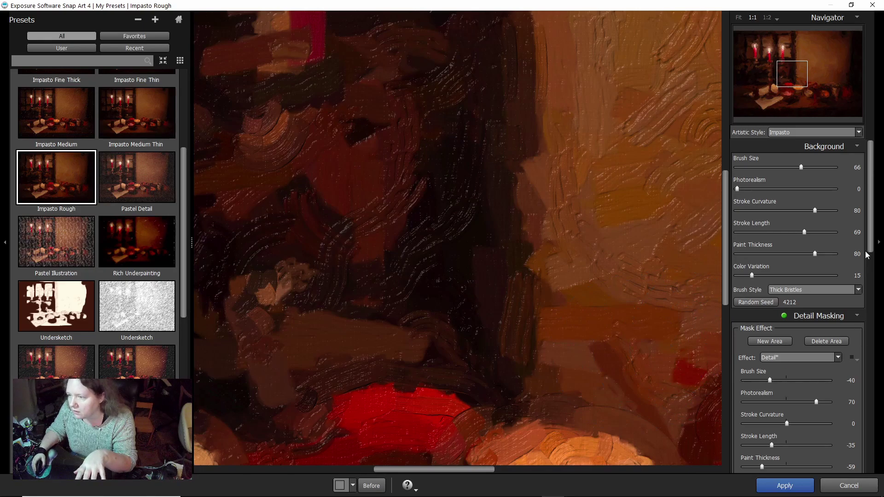
mouse_move(872, 243)
mouse_down()
mouse_move(874, 394)
mouse_move(880, 188)
mouse_up()
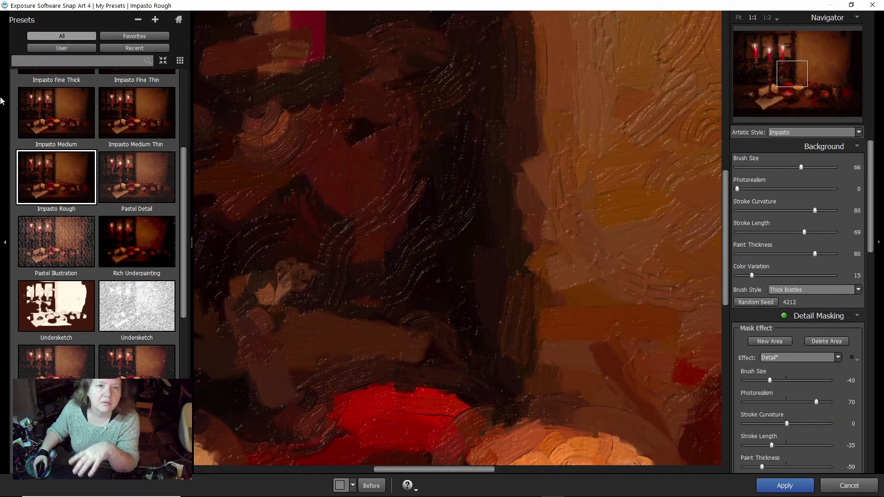
Step: Collapse My Presets and choose the Vignette preset from the Impasto group
scroll(46, 90, up, 5)
click(15, 130)
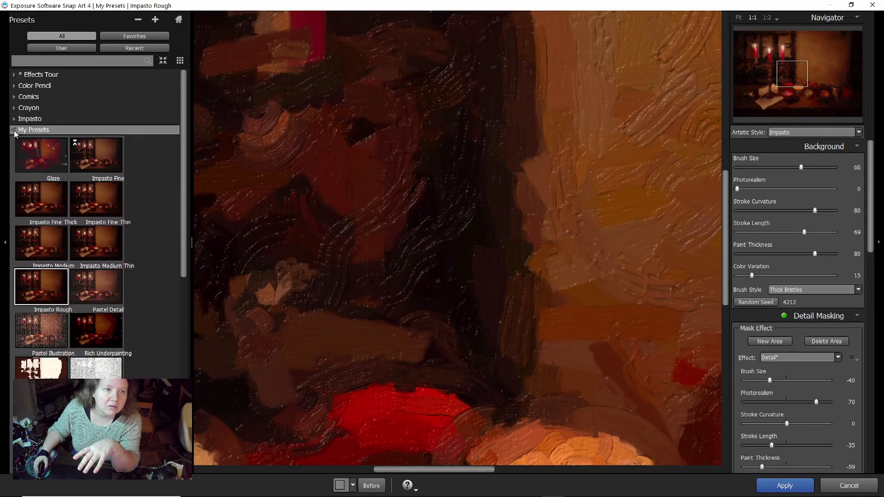
click(13, 120)
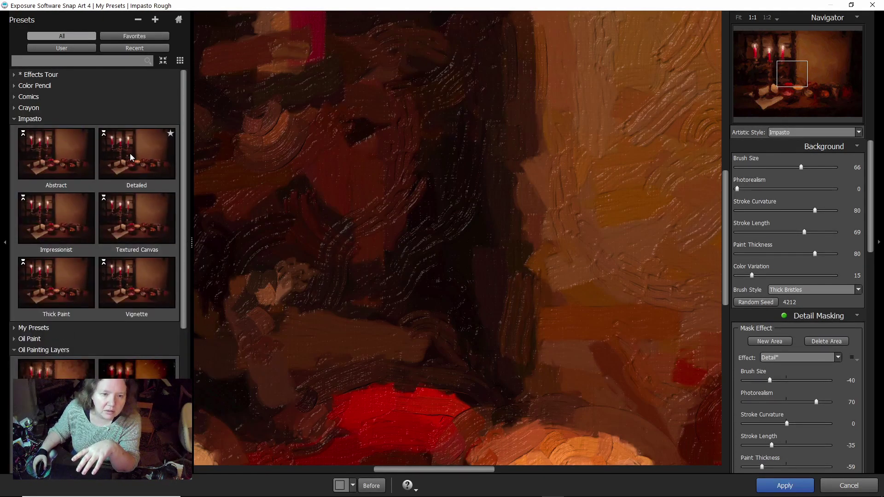
click(137, 284)
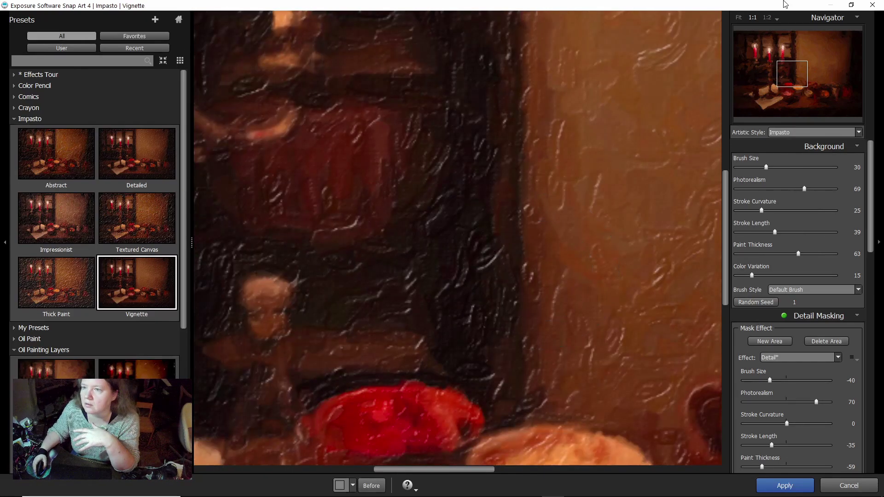
Step: Fit the whole image in the preview and set the Canvas preset to *Transparent
click(739, 18)
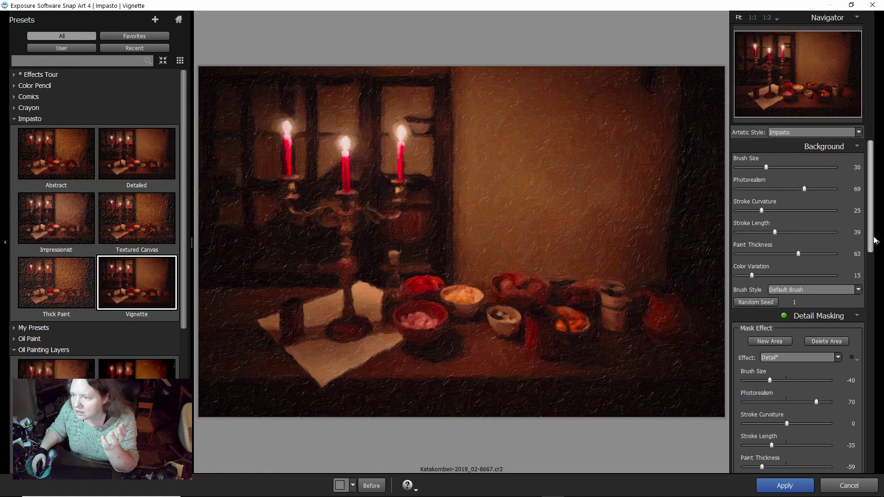
drag(871, 242, 877, 464)
click(803, 382)
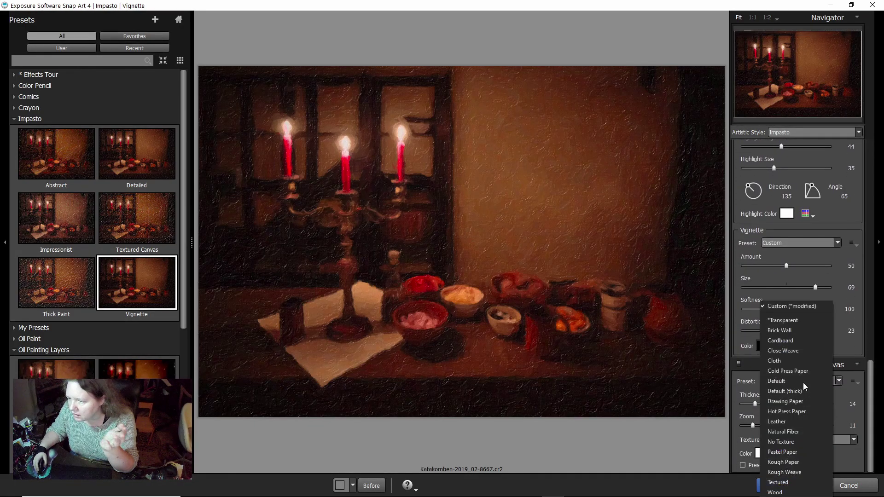
click(794, 321)
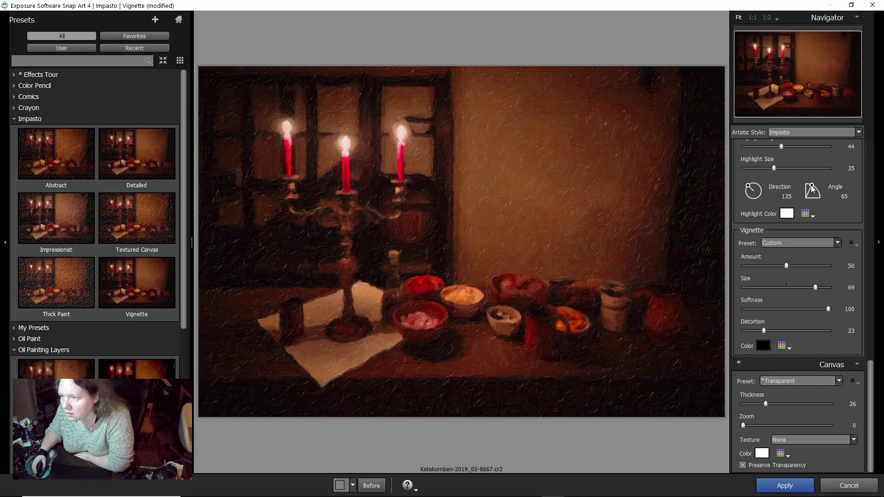
Step: Lower the Lighting Angle to 55 to soften the surface highlights
drag(812, 185, 812, 185)
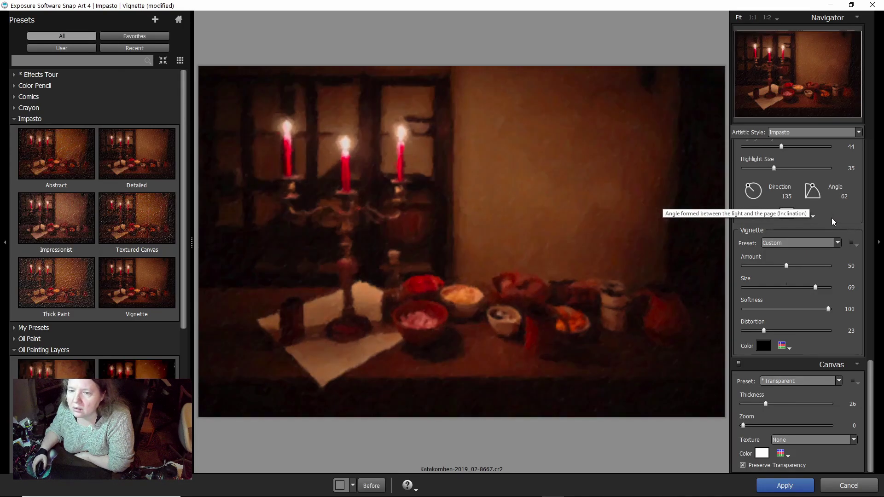
drag(812, 186, 810, 197)
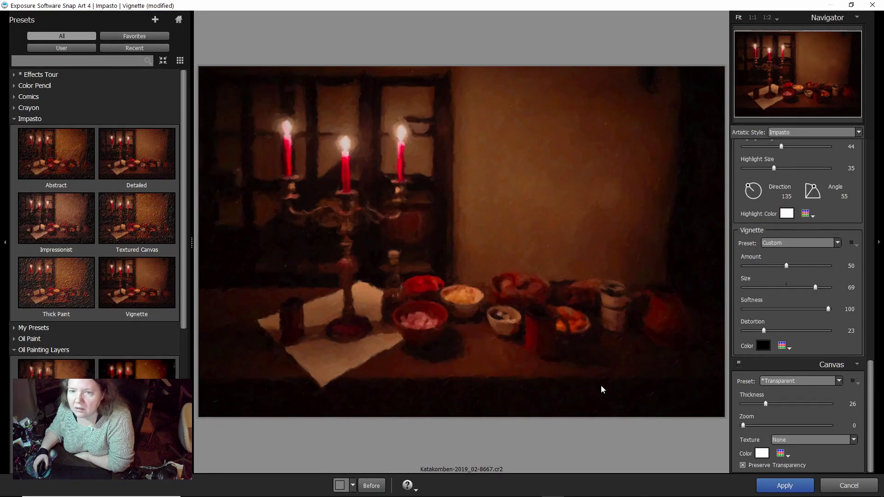
drag(871, 401, 881, 184)
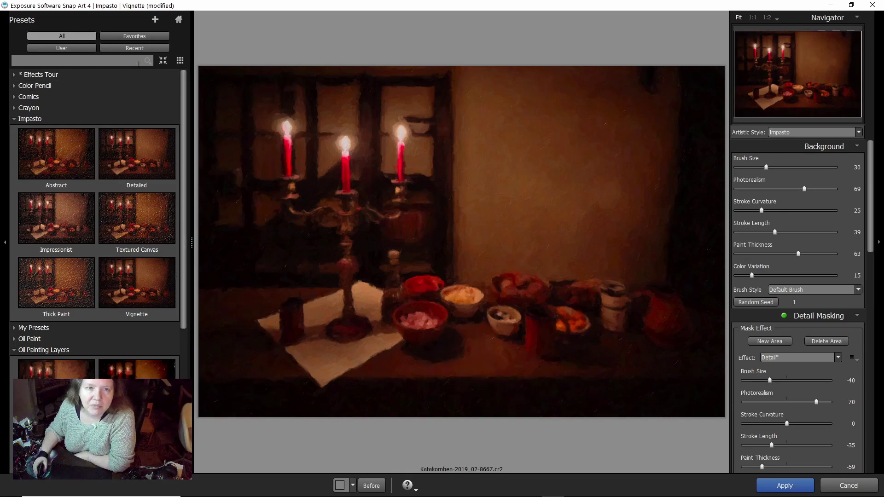
Step: Save the current settings as a preset named Medium in a new category called Impasto Basic Set
click(155, 21)
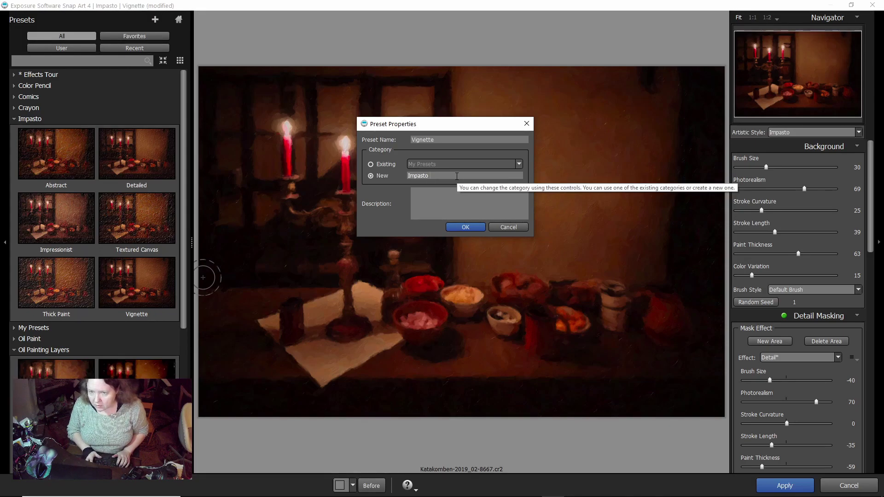
text(Mediu)
text(m)
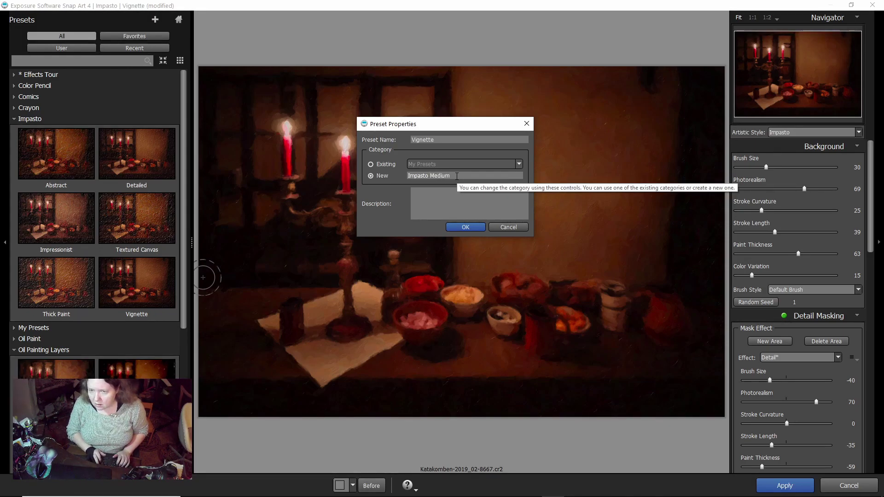
drag(456, 176, 429, 174)
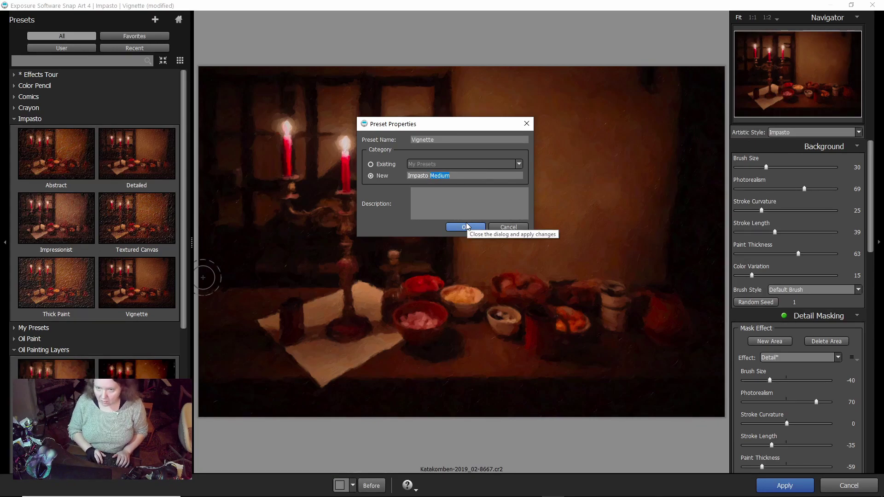
text(Basic Set)
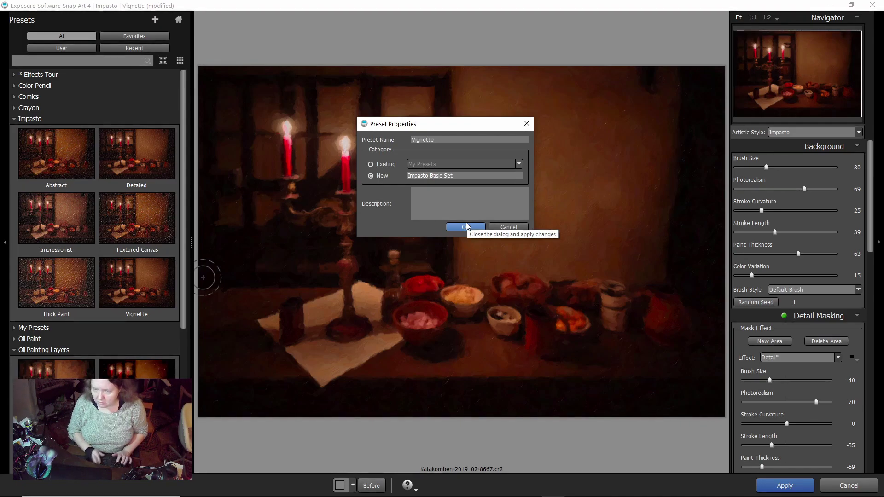
drag(445, 140, 398, 139)
text(Medium)
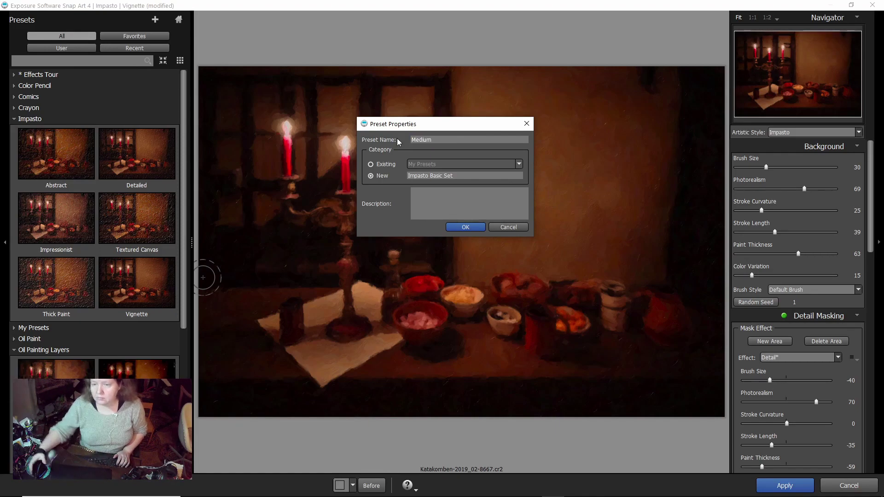
click(455, 228)
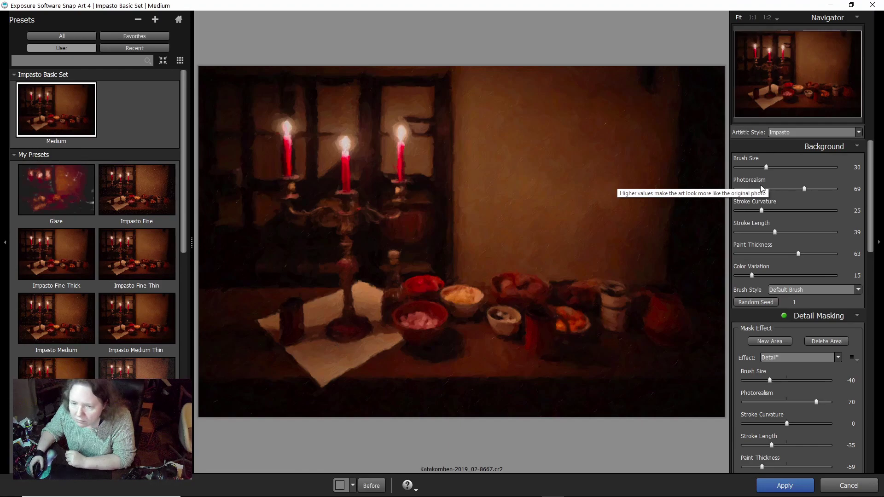
Step: Inspect the brushwork at 1:1, return to the full view, and set the Background Photorealism to 0
click(753, 18)
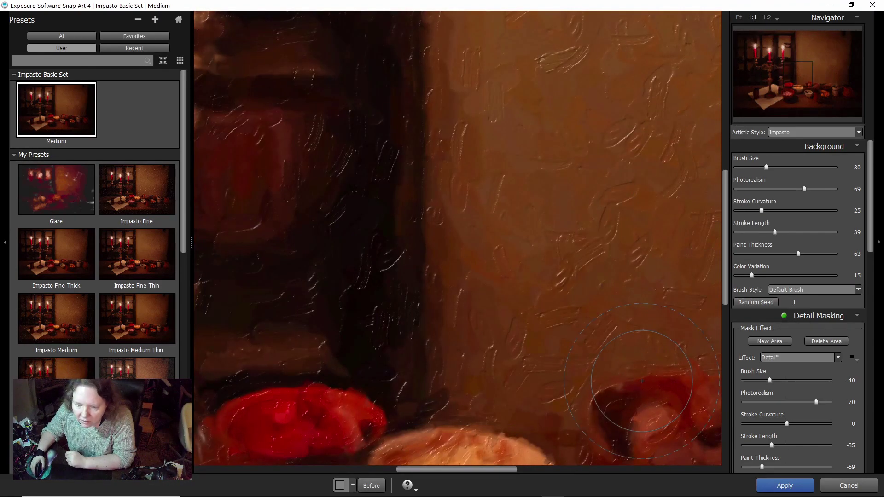
scroll(641, 381, down, 1)
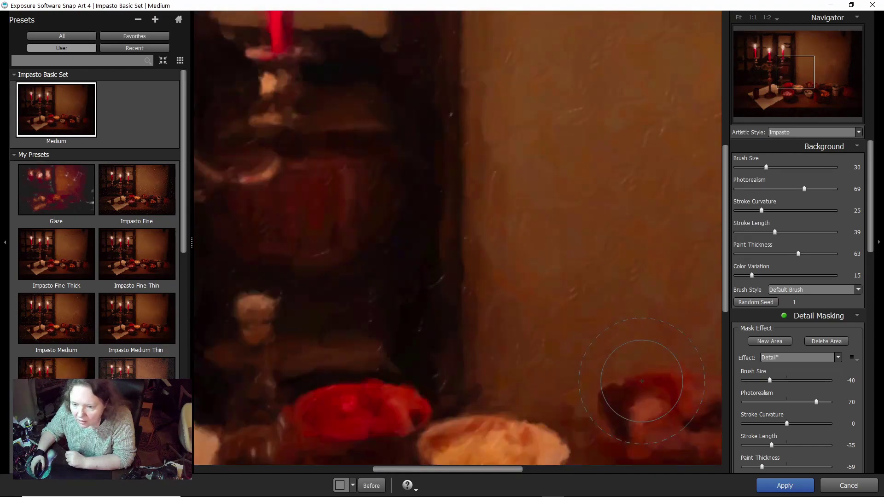
click(740, 18)
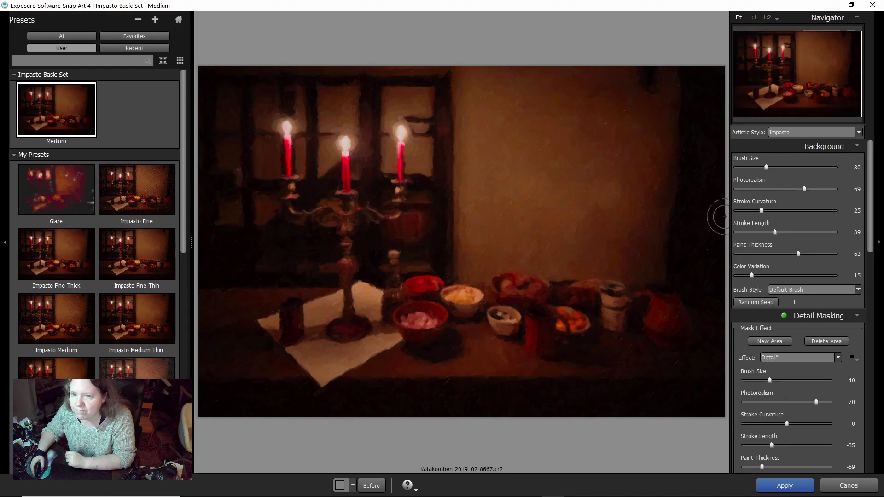
click(755, 189)
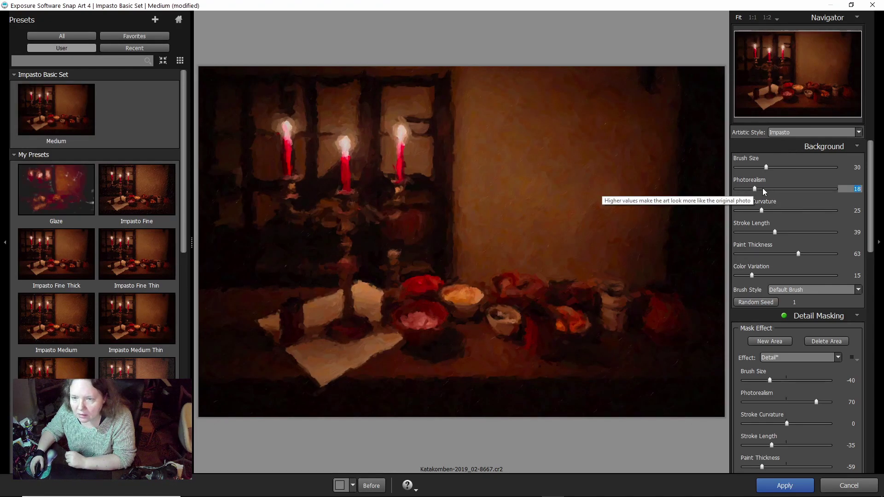
drag(755, 189, 729, 189)
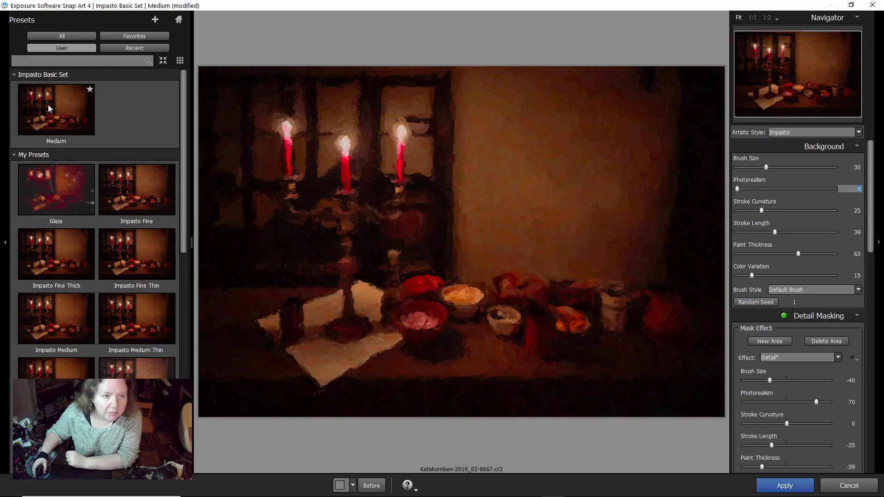
Step: Save the changed settings over the existing Medium preset in Impasto Basic Set
click(156, 23)
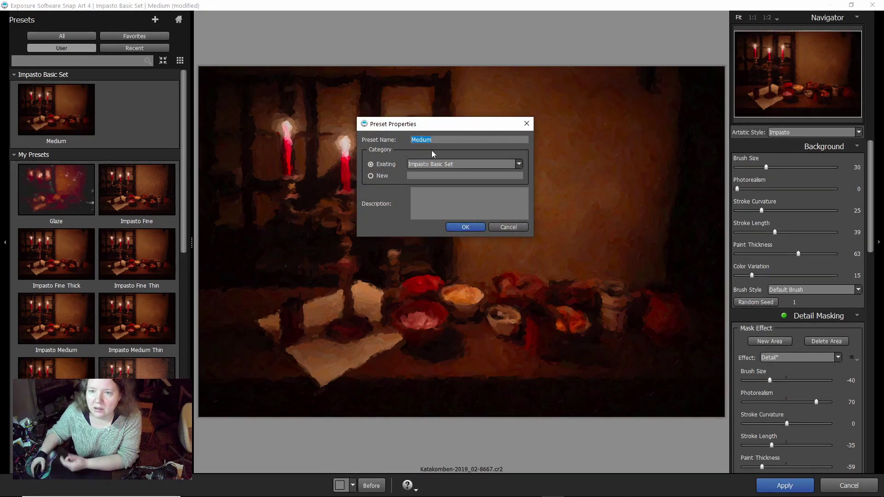
click(460, 227)
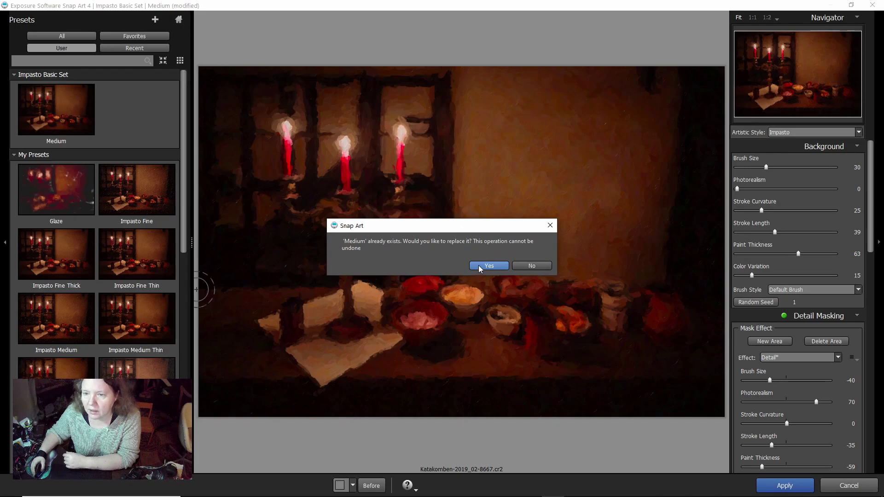
click(477, 265)
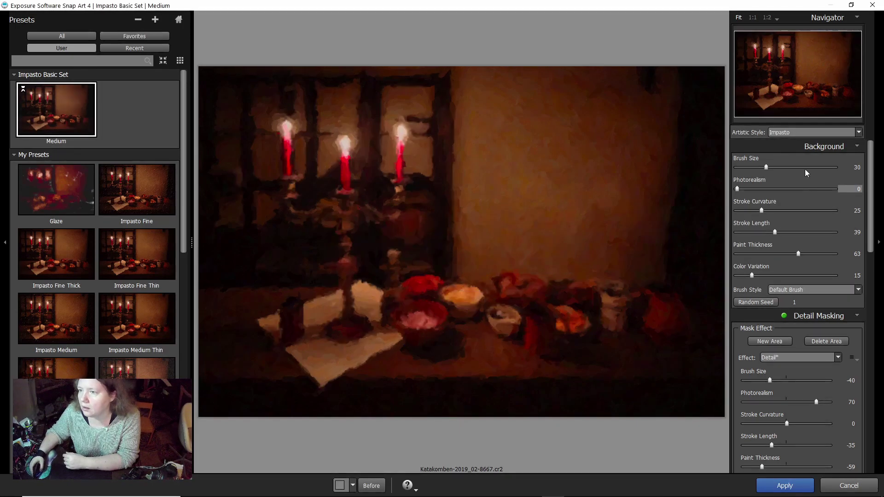
Step: Set the Background Brush Size to 67 and compare the Thick Bristles and Fine Bristles brush styles, settling on Thick Bristles
click(818, 165)
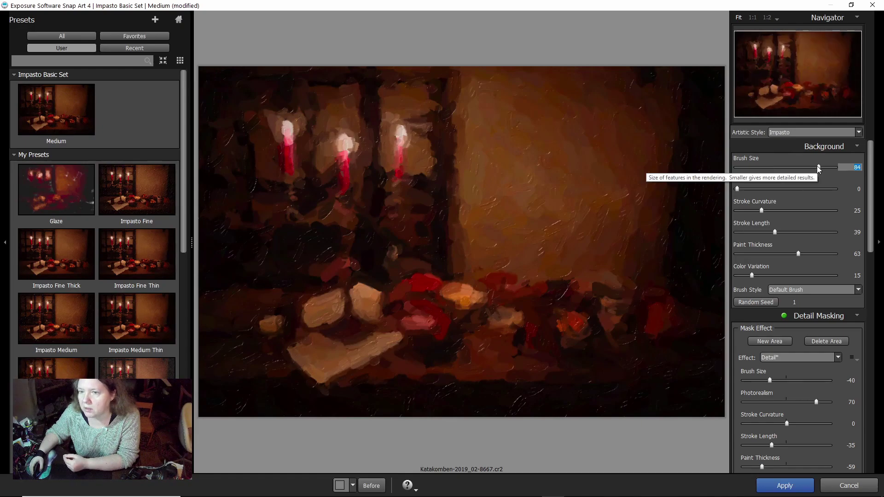
click(802, 167)
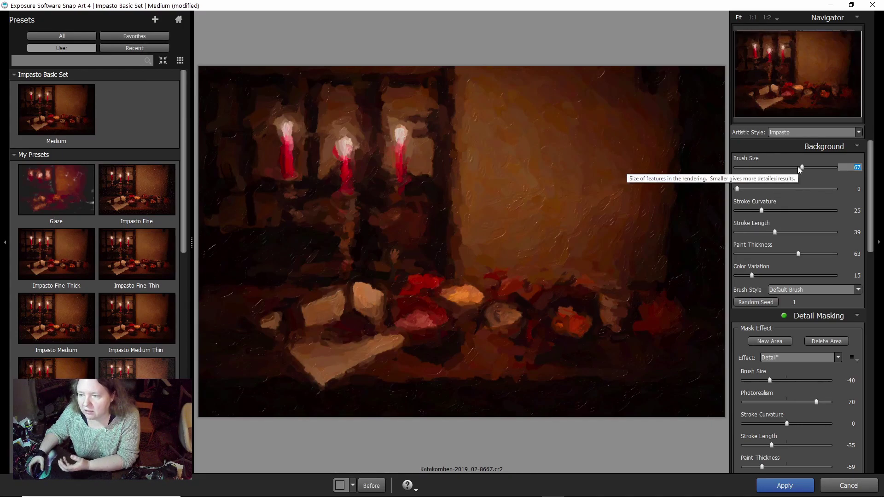
click(809, 290)
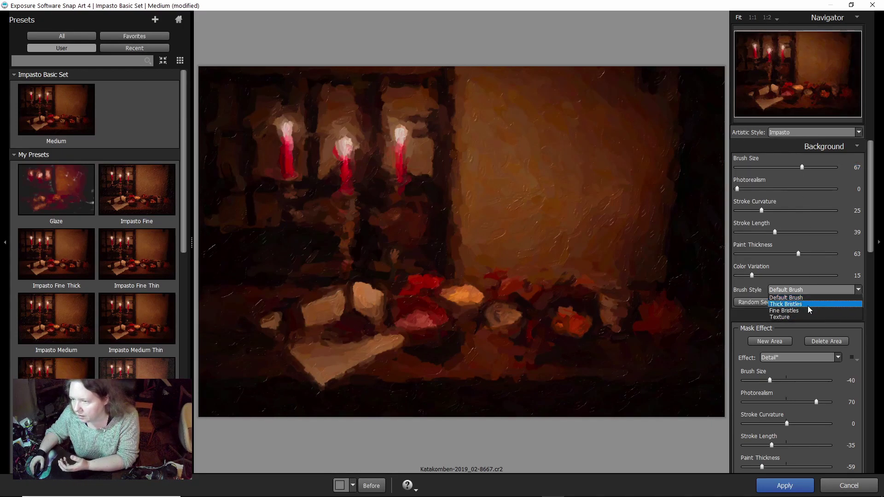
click(809, 305)
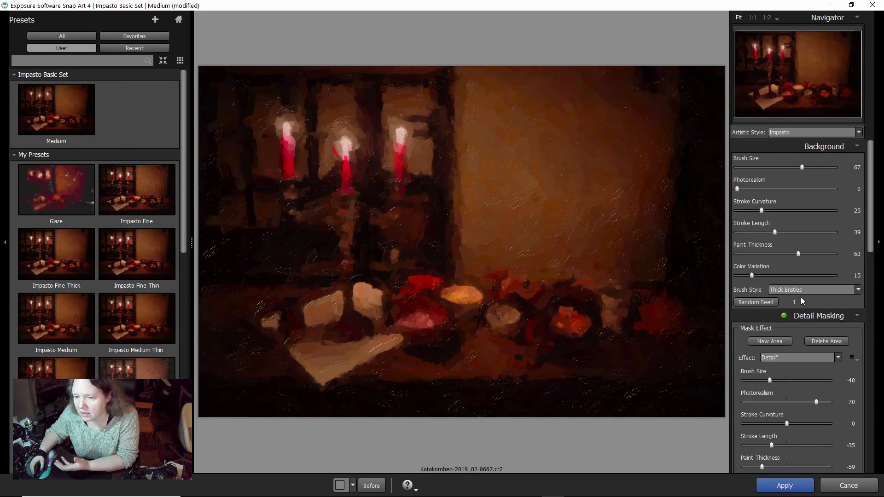
click(804, 293)
click(799, 309)
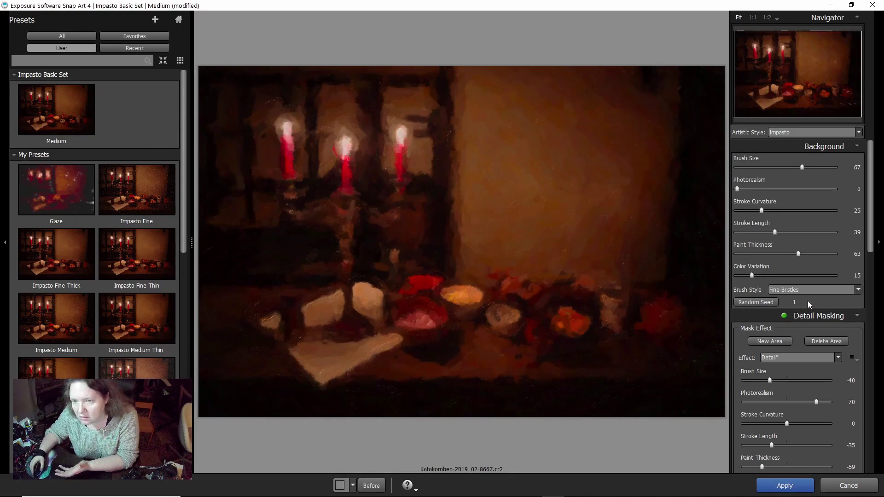
click(811, 291)
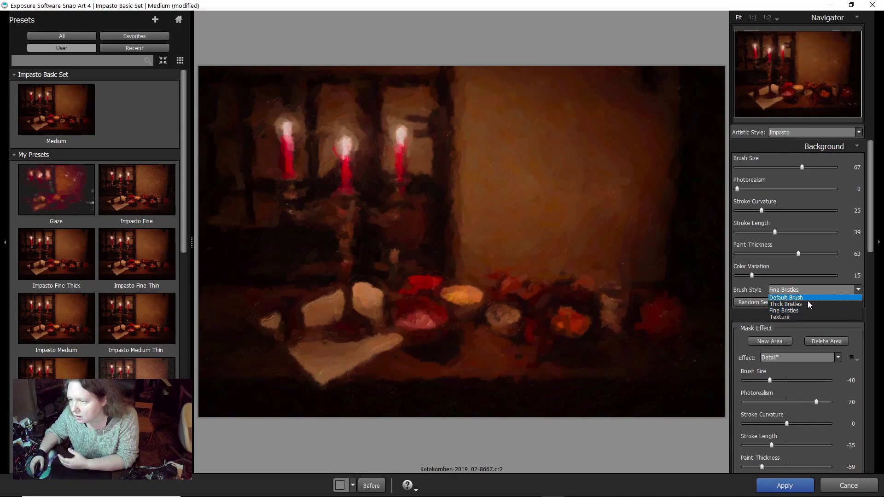
click(806, 304)
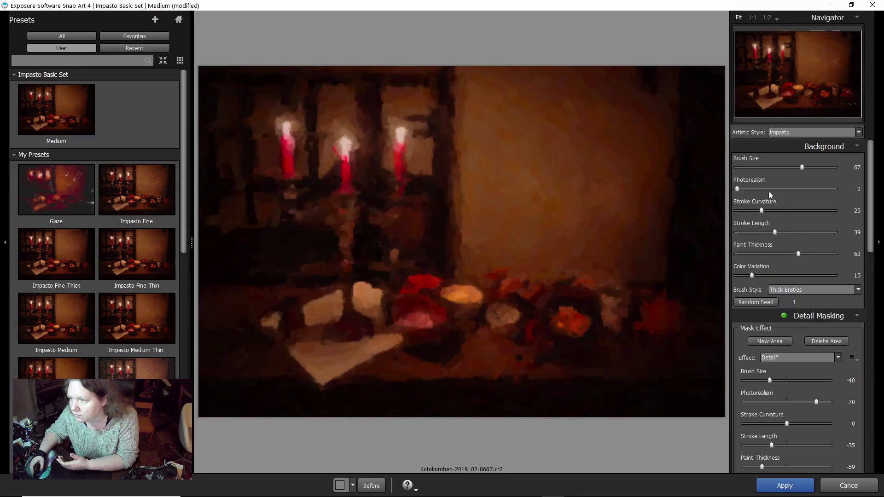
Step: Set the Background Brush Size to 57, Color Variation to 33, Paint Thickness to 100 and Stroke Curvature to 96
click(792, 167)
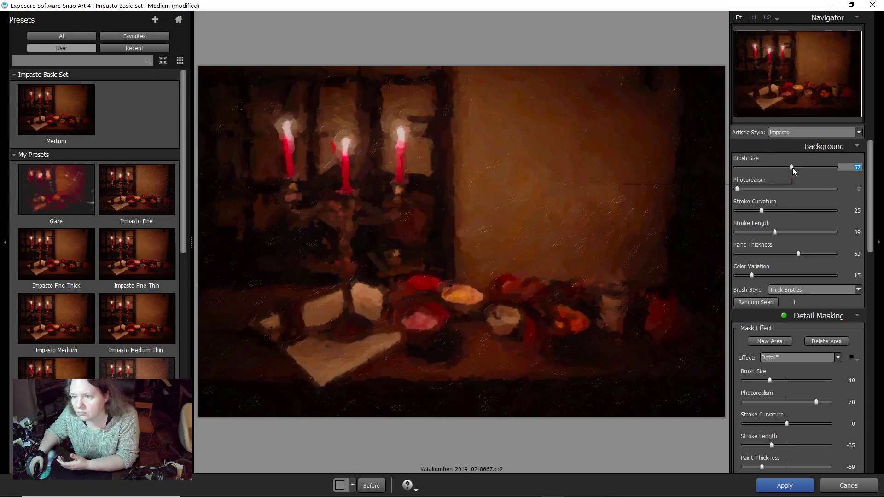
click(769, 275)
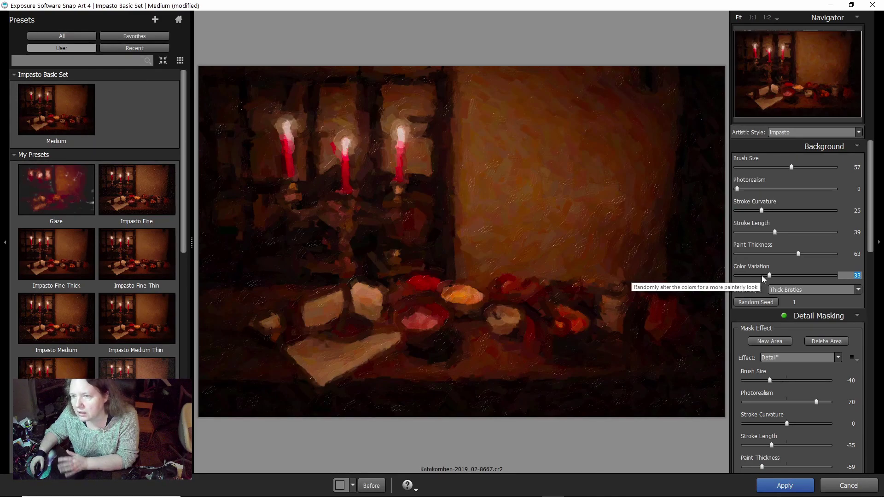
drag(821, 255, 837, 252)
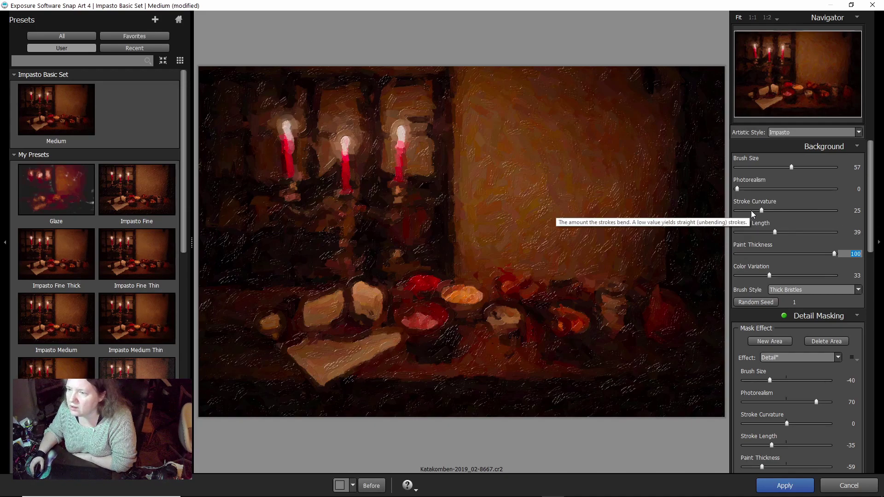
drag(761, 210, 830, 211)
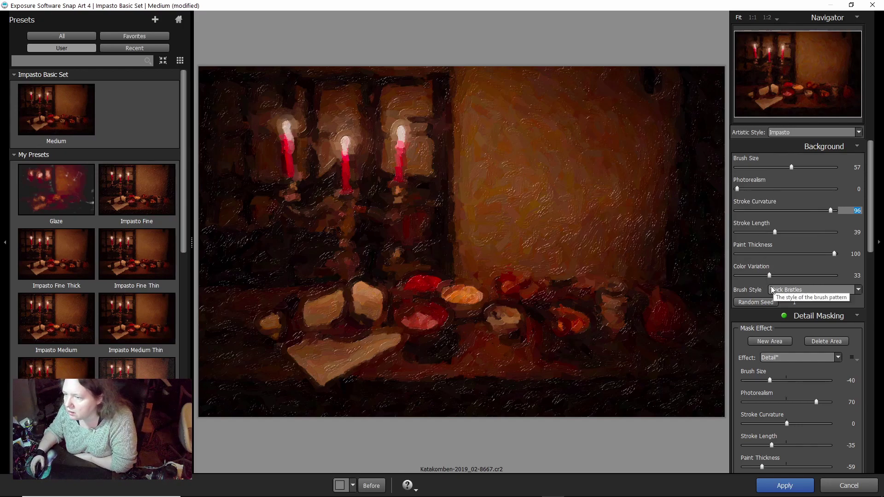
Step: Randomize the stroke seed twice and reduce the Lighting Highlight Size to 14
click(748, 303)
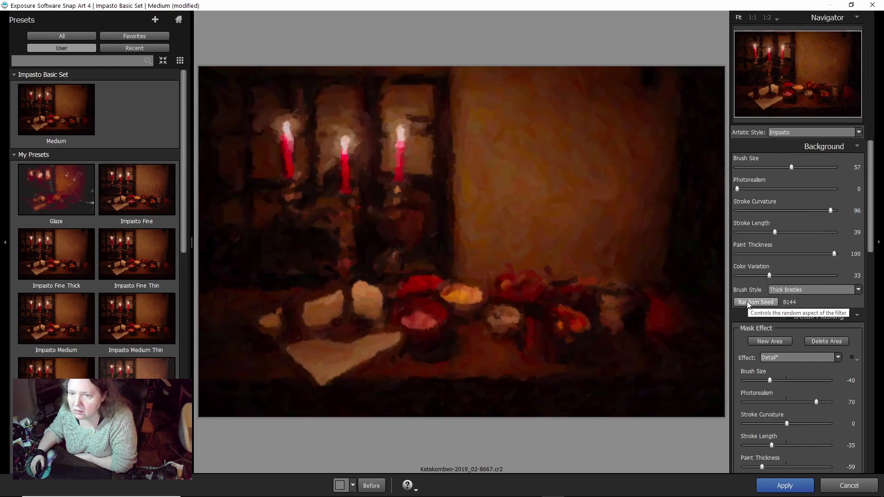
click(748, 303)
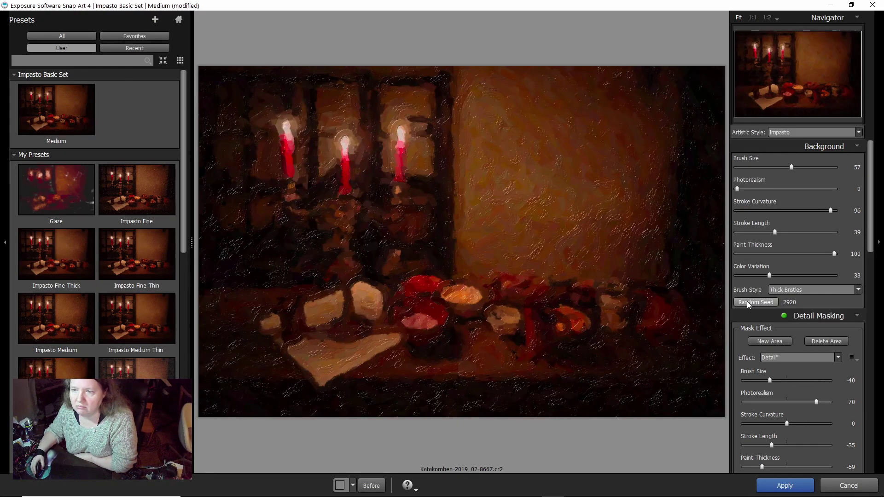
drag(870, 237, 860, 385)
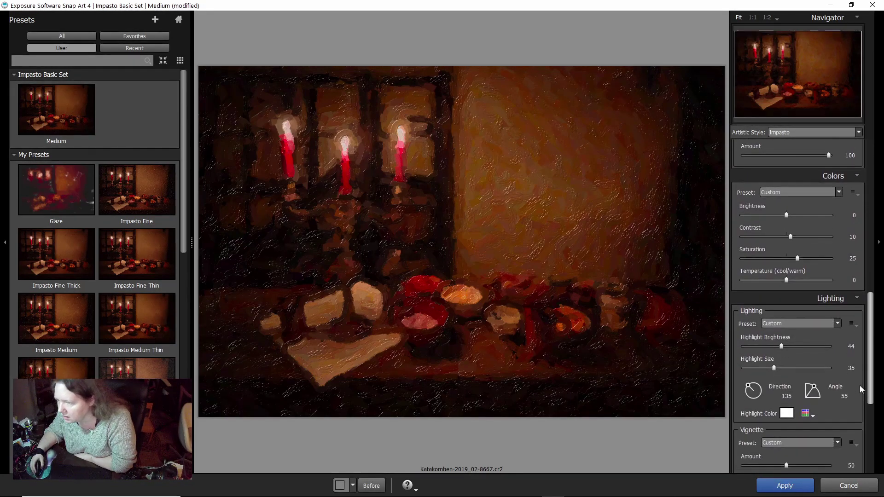
click(755, 366)
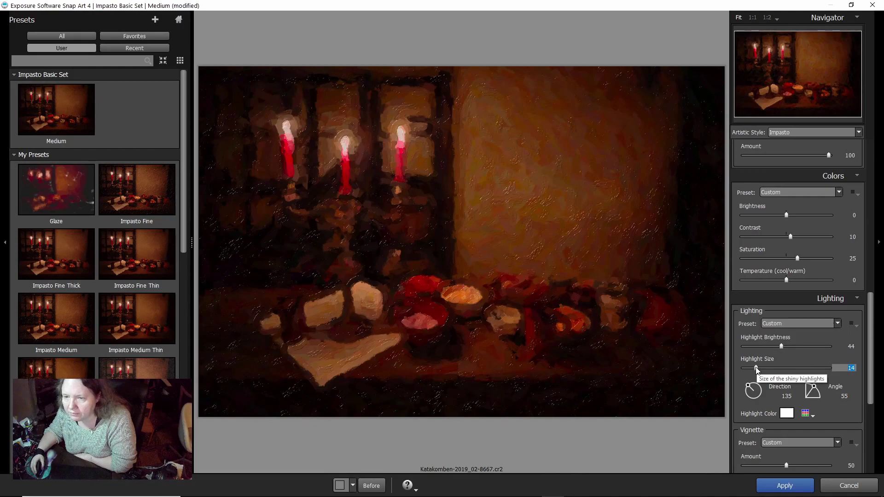
Step: Set the Lighting Highlight Brightness to 33 and save the settings as a new preset named Rough in Impasto Basic Set
click(772, 347)
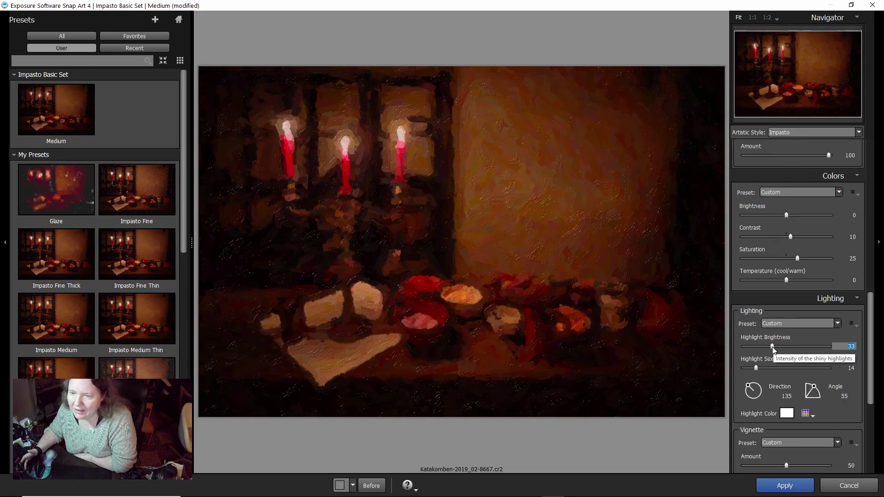
click(155, 20)
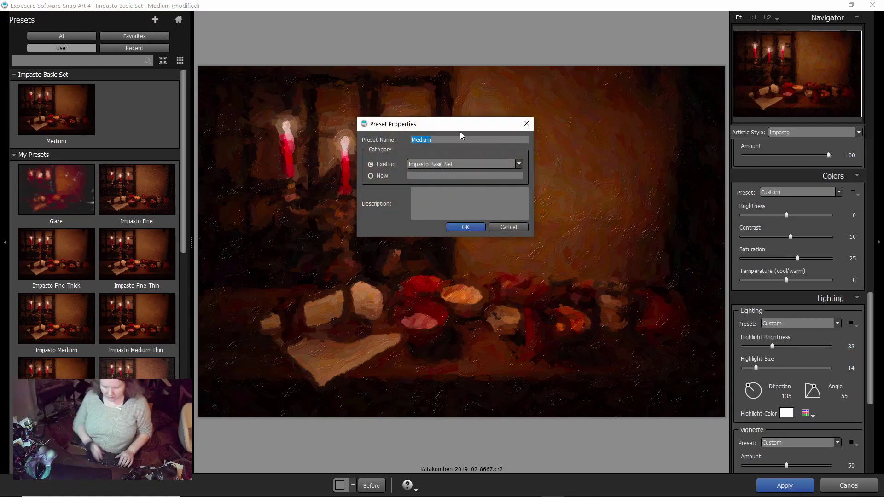
text(Rough)
key(Return)
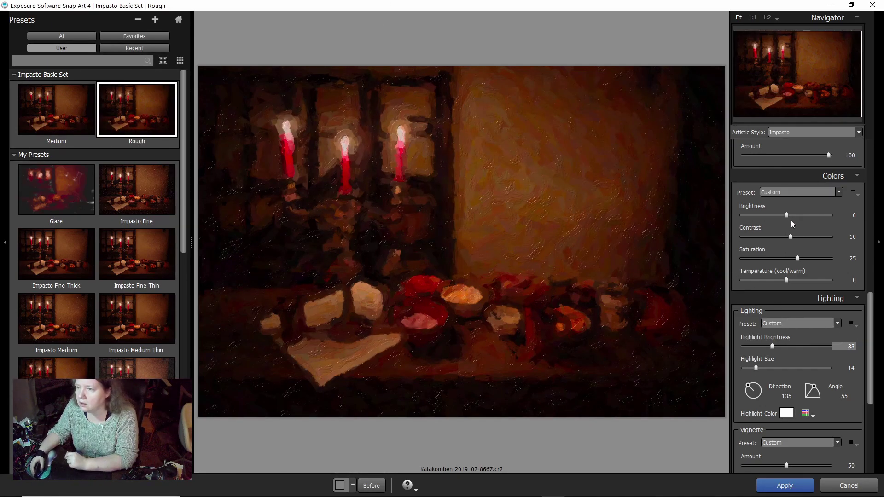
Step: Reduce the Background Brush Size to 5, trying values of 11, 3 and 6 on the way
drag(873, 318, 806, 159)
drag(750, 168, 748, 167)
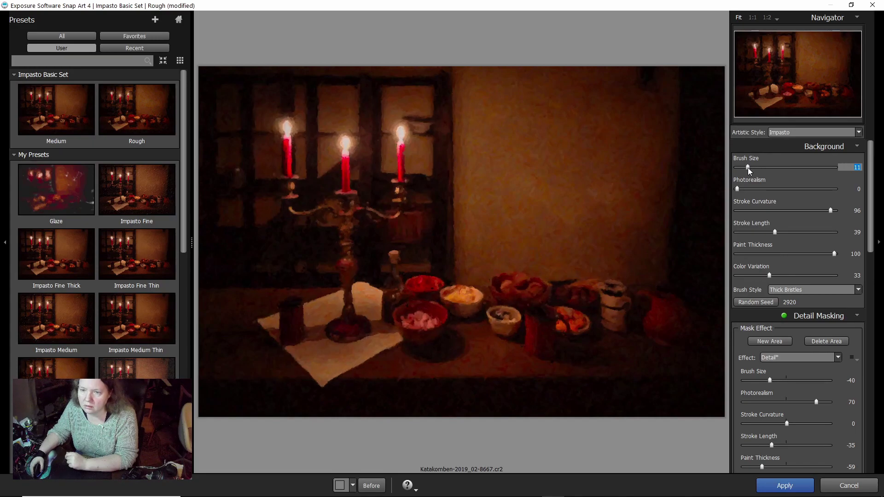
drag(741, 171, 740, 169)
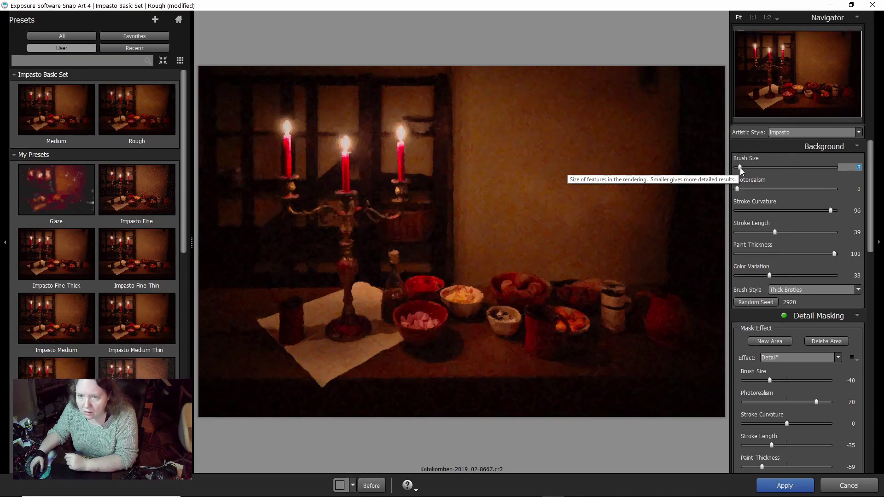
drag(739, 168, 742, 167)
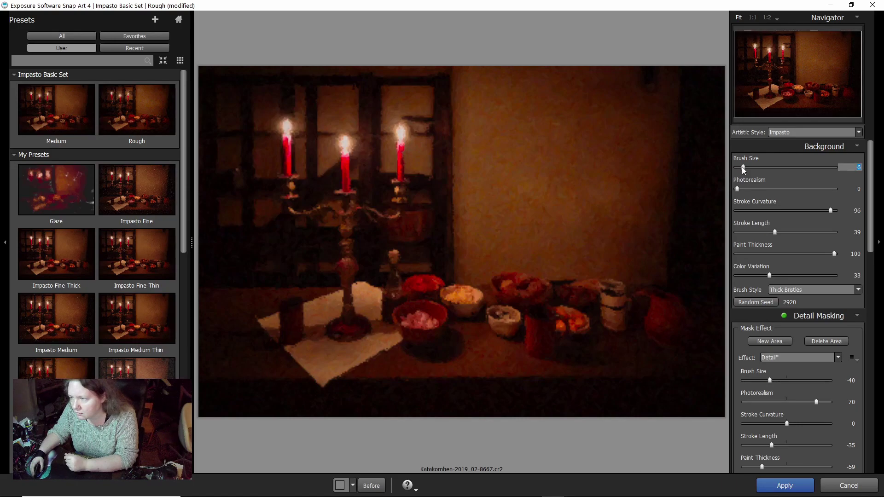
drag(741, 167, 741, 166)
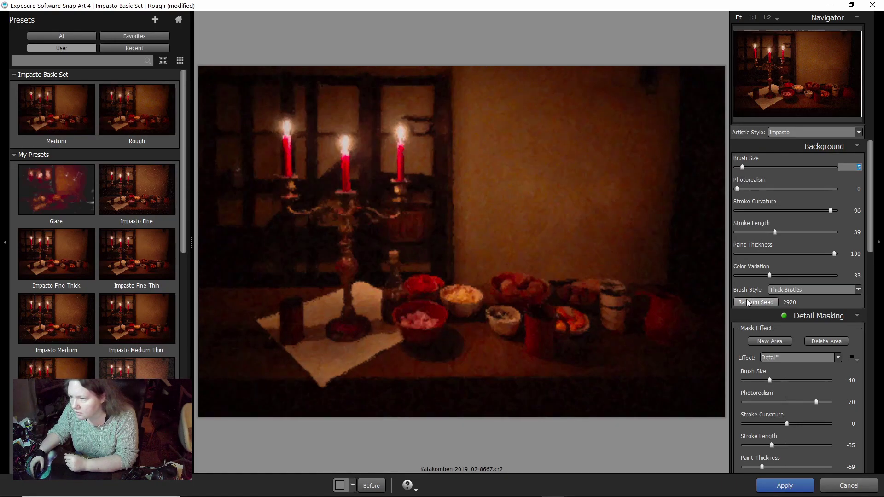
Step: Set the Background Color Variation to 16 and the Stroke Length to 15
drag(769, 275, 753, 275)
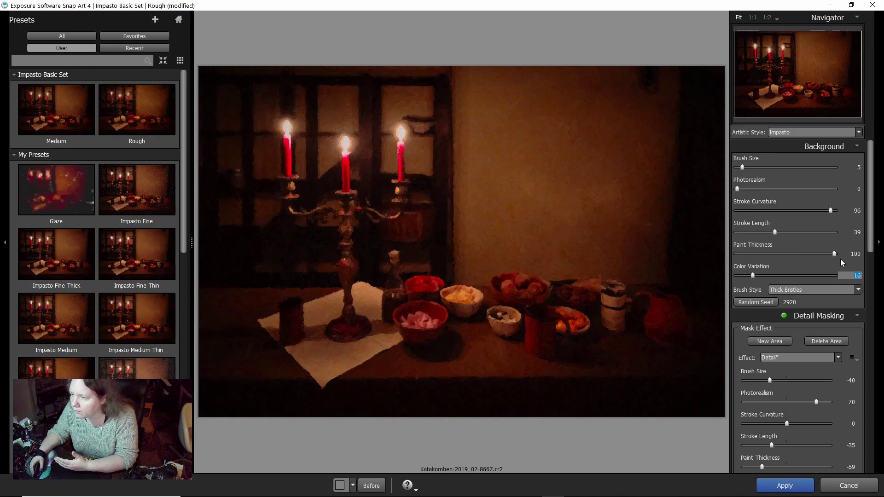
click(758, 232)
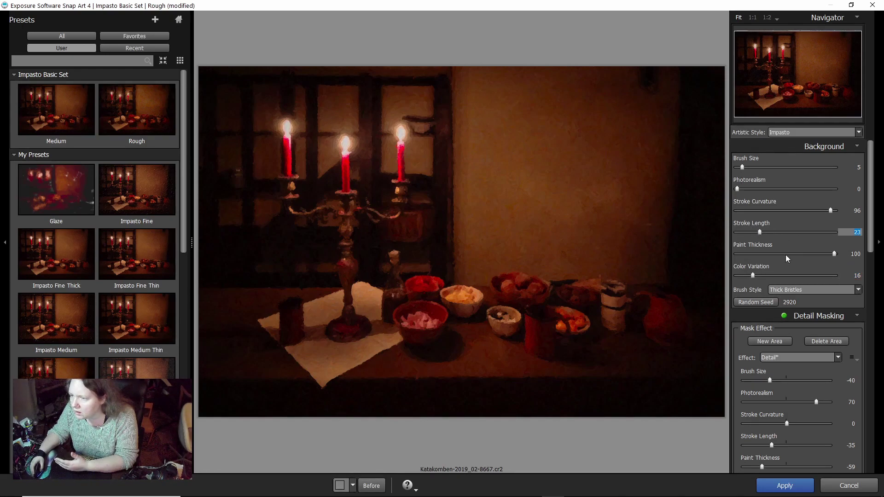
click(752, 232)
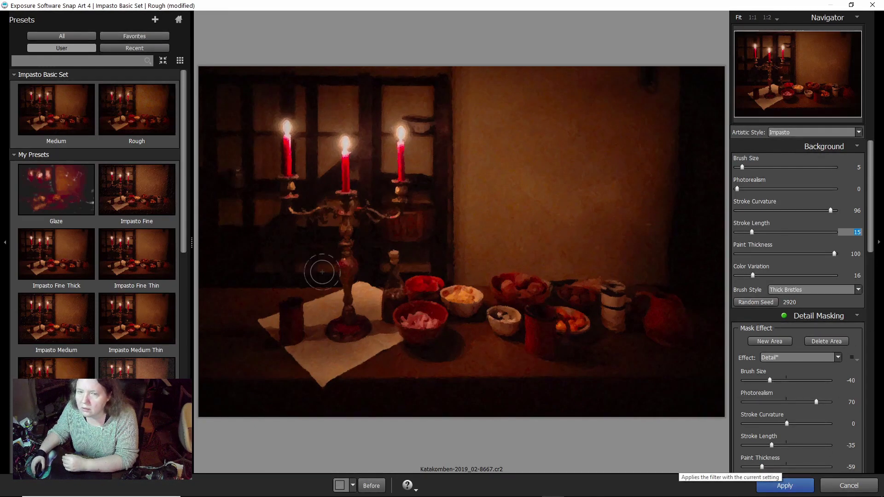
Step: Save the current settings as a new preset named Fine in the Impasto Basic Set category
click(155, 20)
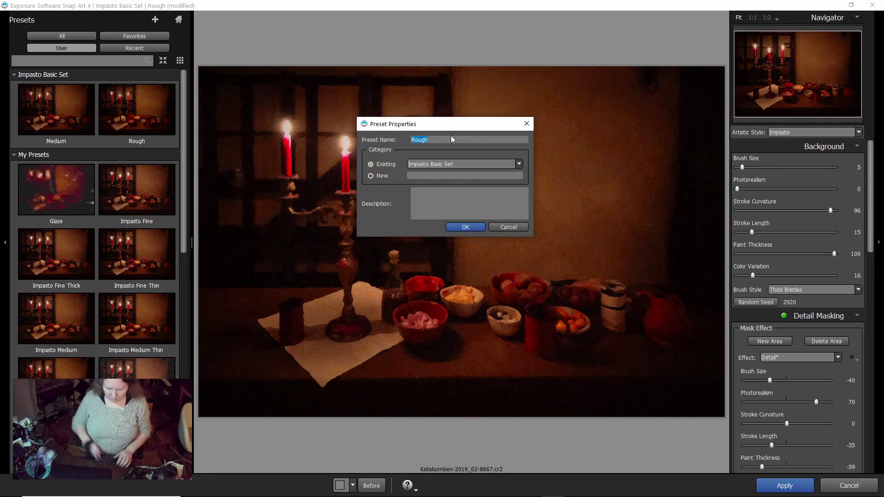
text(Fine)
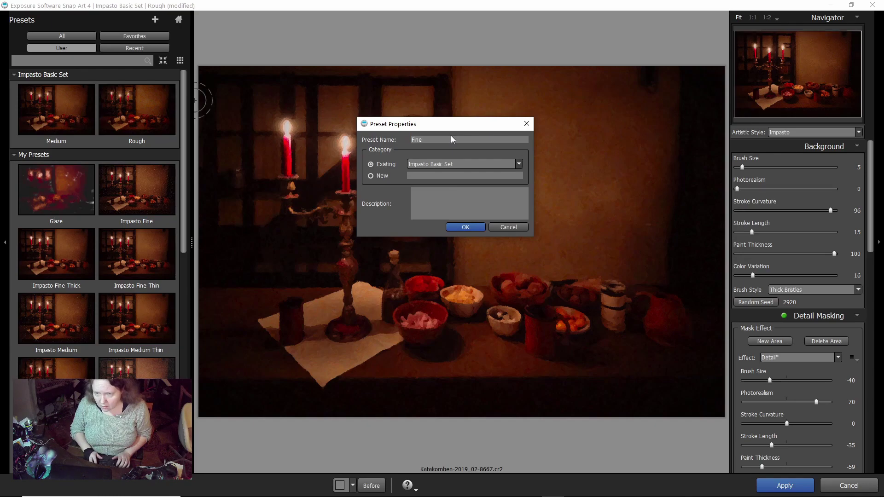
click(468, 226)
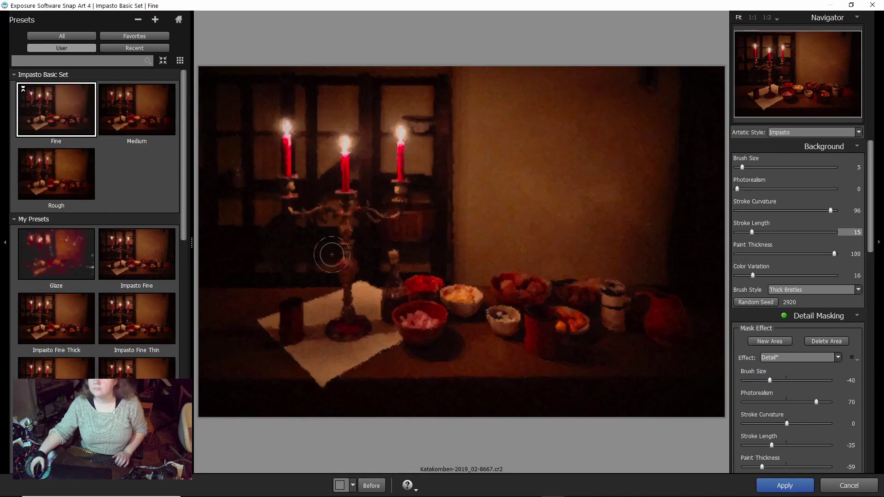
Step: Load the Medium preset and change its artistic style to Watercolor with the Background brush style Dry Brush
click(142, 115)
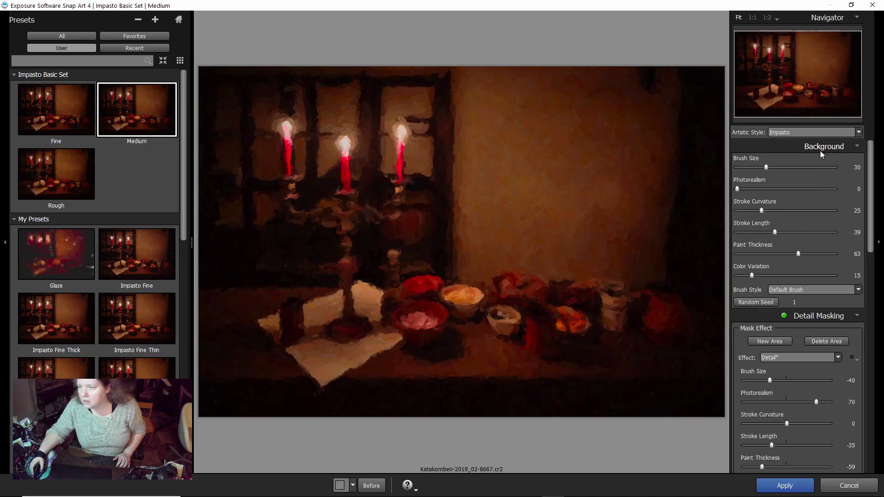
click(818, 134)
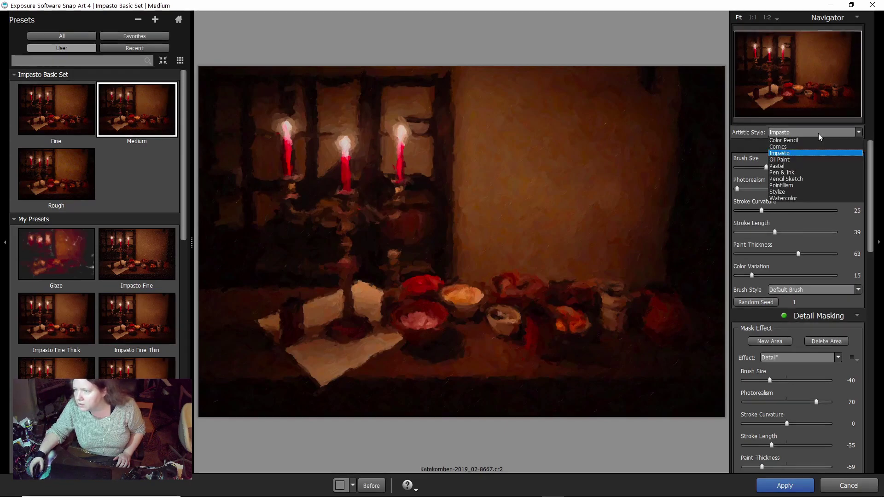
click(799, 197)
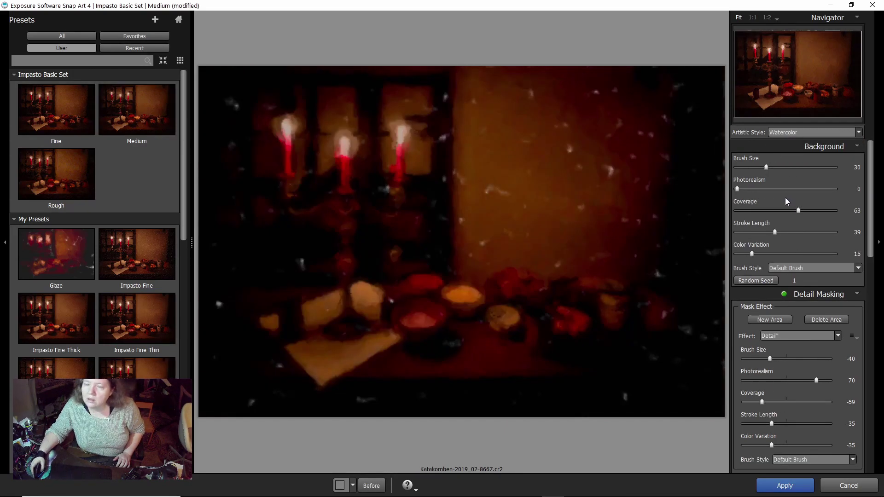
click(798, 270)
click(796, 284)
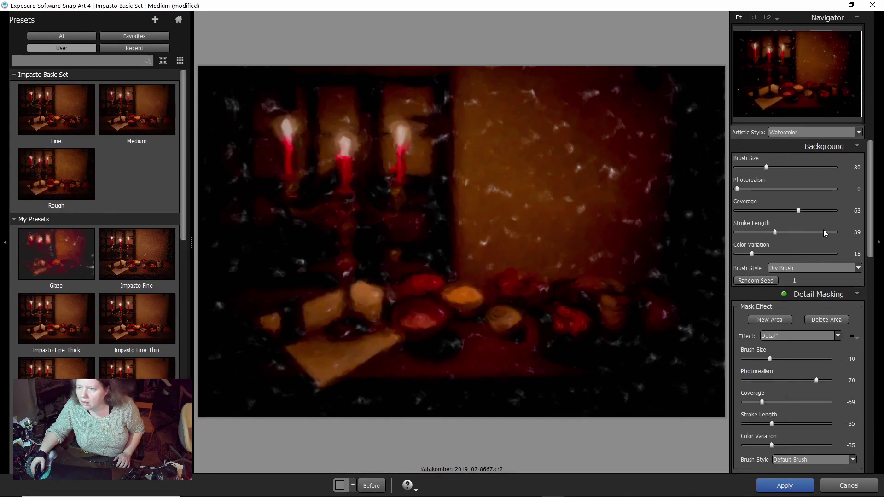
Step: Set the Background Coverage to 100, Stroke Length to 100 and Color Variation to 35
click(836, 210)
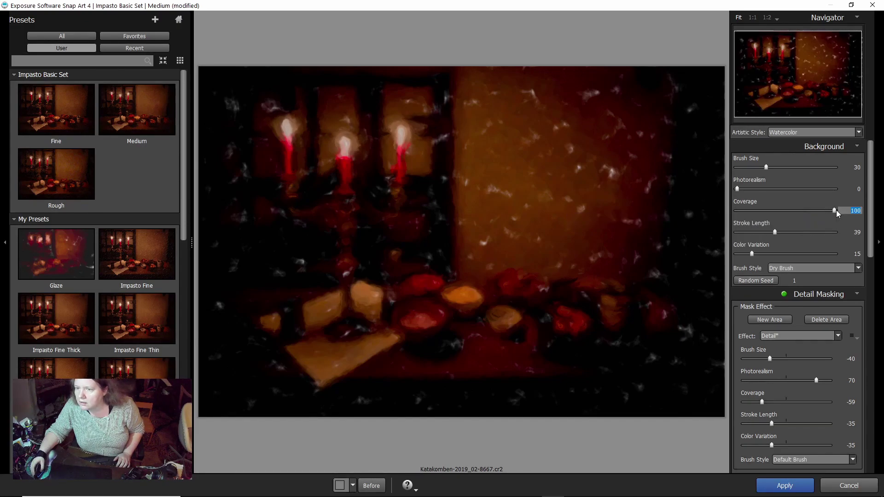
click(826, 232)
drag(825, 231, 827, 231)
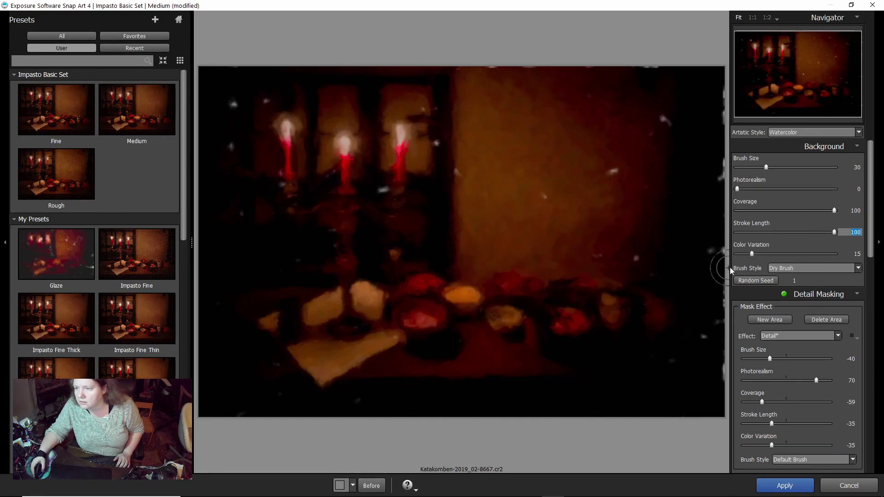
click(771, 254)
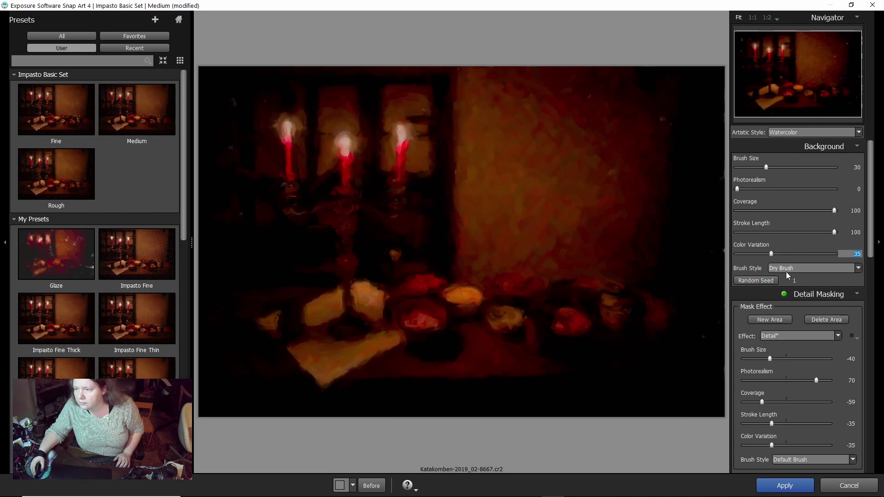
Step: Change the Background brush style to Wet Brush and shorten the Stroke Length to 10
click(785, 267)
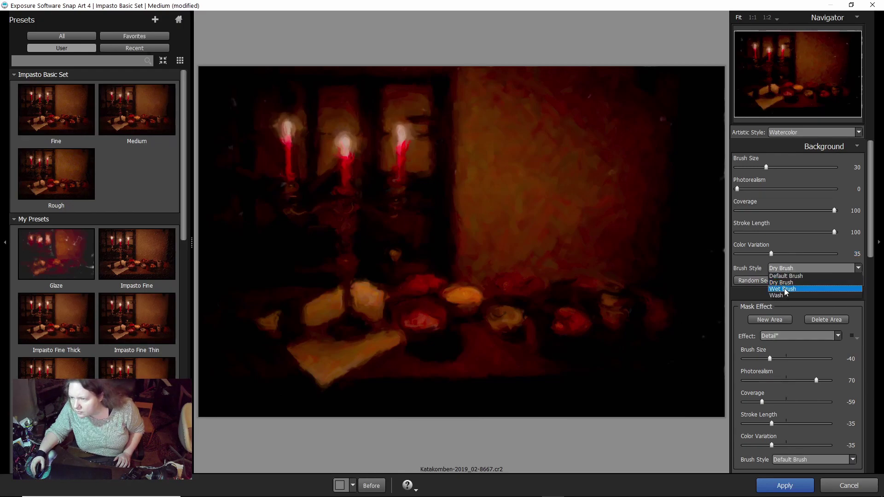
click(783, 288)
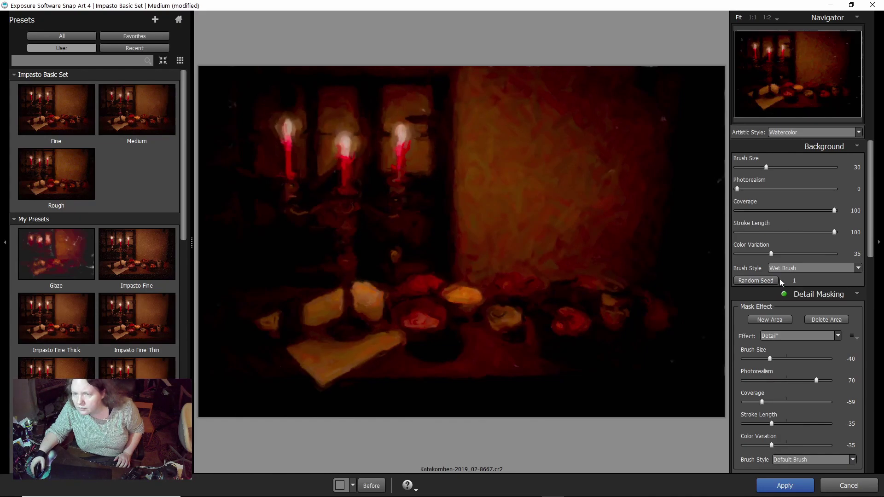
click(747, 232)
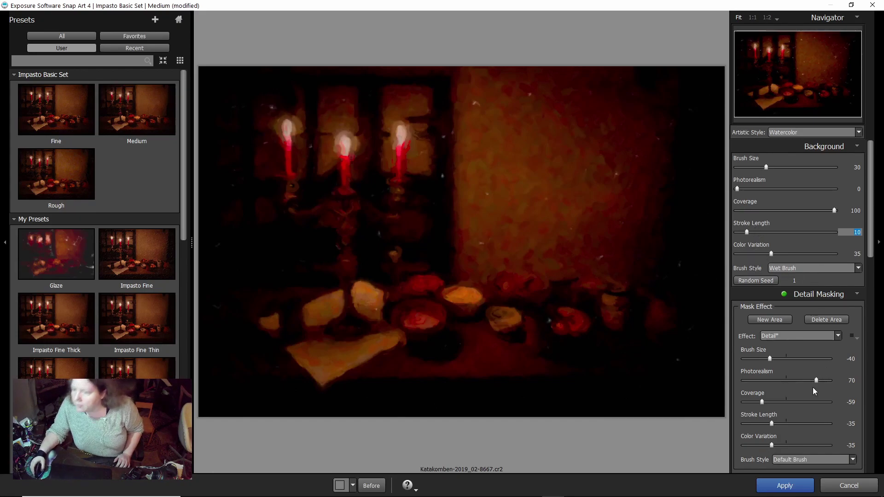
Step: Set the Colors Contrast to -17 and raise the Brightness to 18
drag(870, 216, 879, 352)
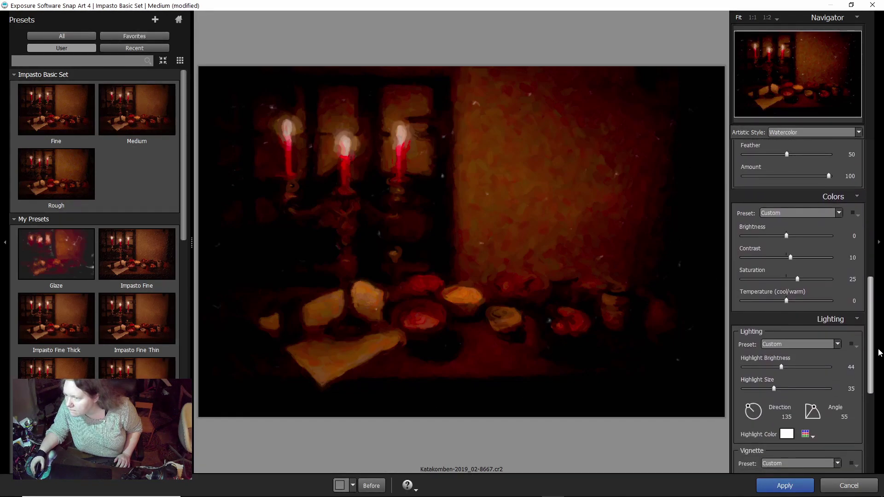
click(778, 257)
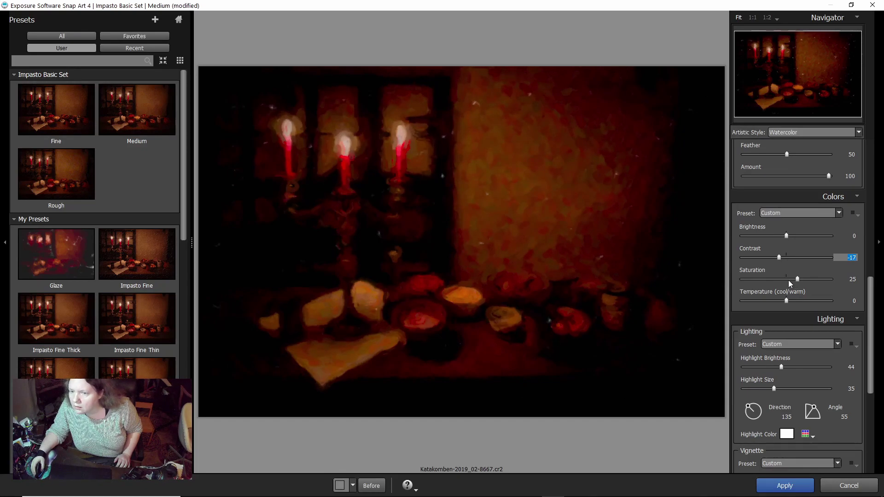
click(790, 236)
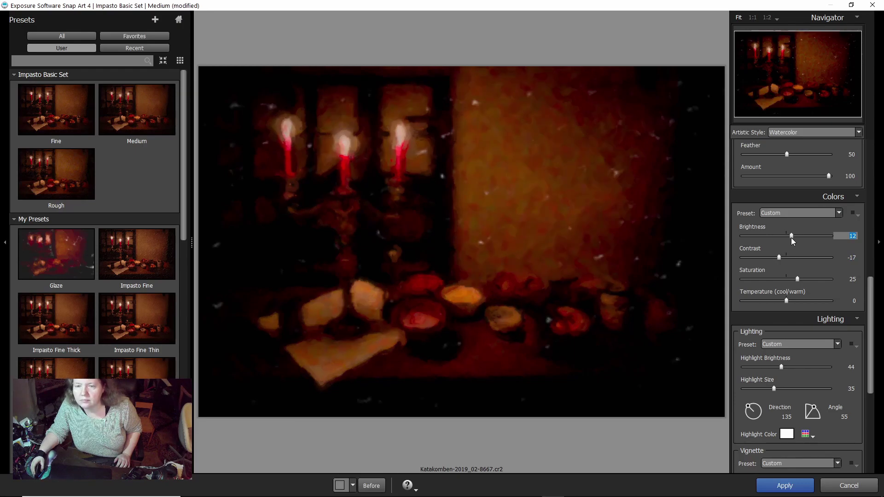
drag(791, 237, 793, 237)
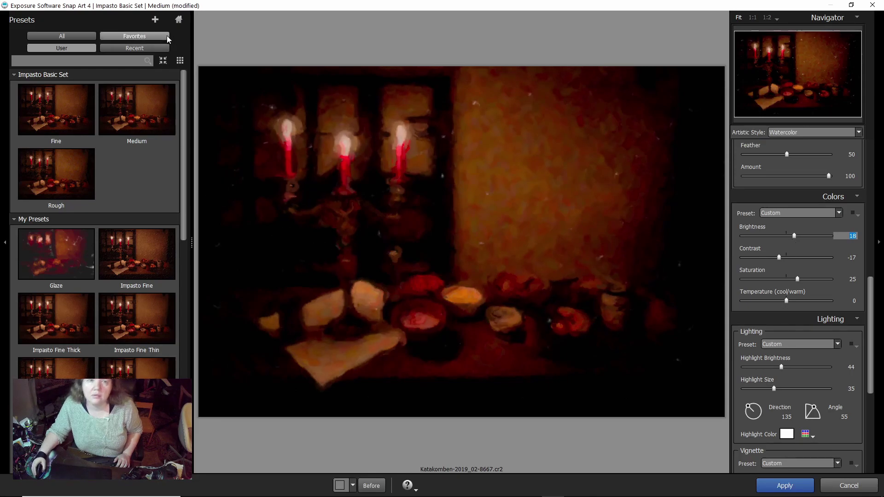
Step: Save the watercolor settings as a new preset named Glaze in the Impasto Basic Set category
click(155, 19)
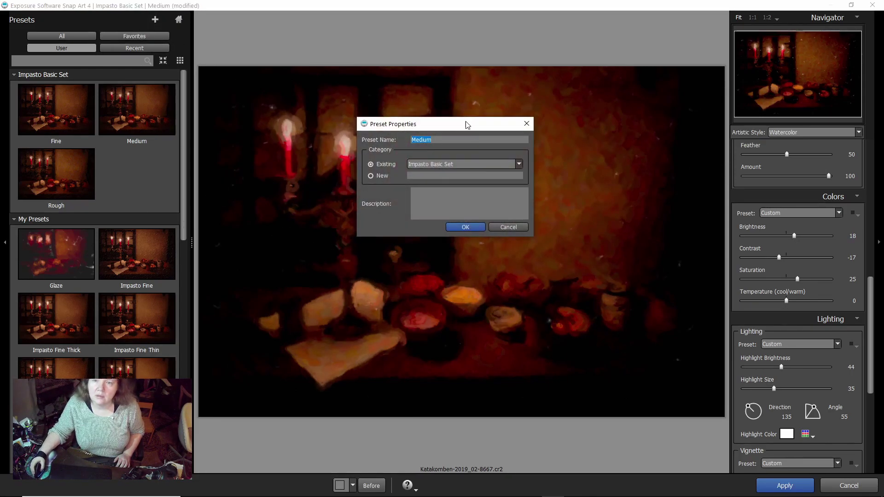
text(Glaze)
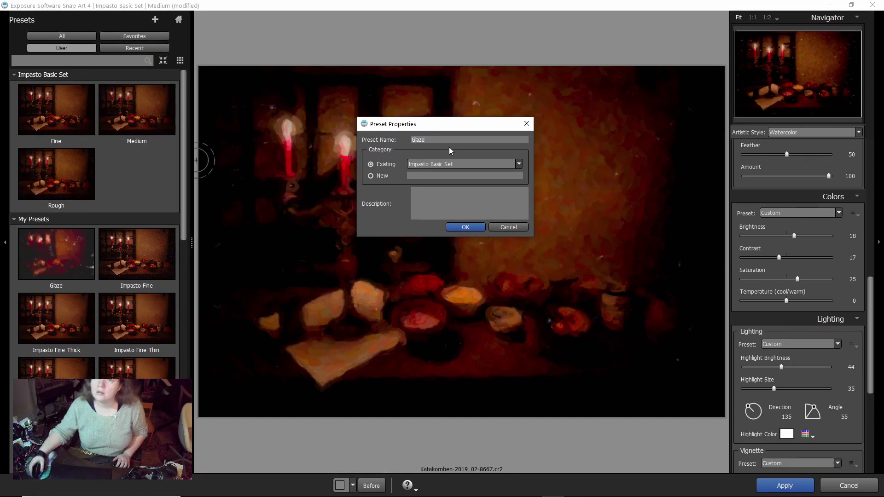
click(460, 227)
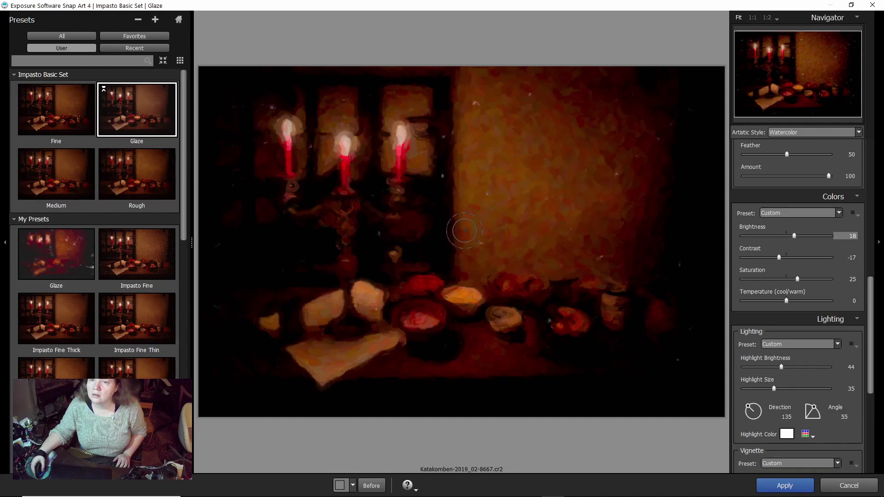
Step: Try the Pastel artistic style on the Glaze settings and look through its Background and Detail Masking options
click(795, 134)
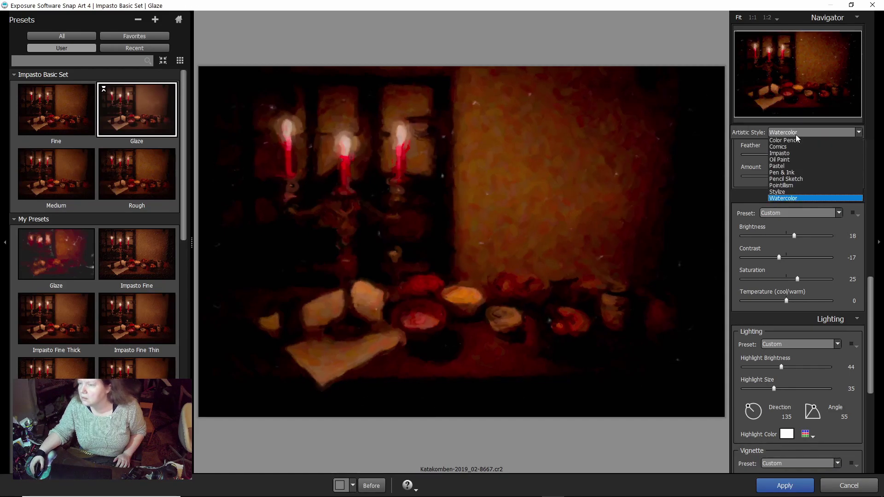
click(796, 166)
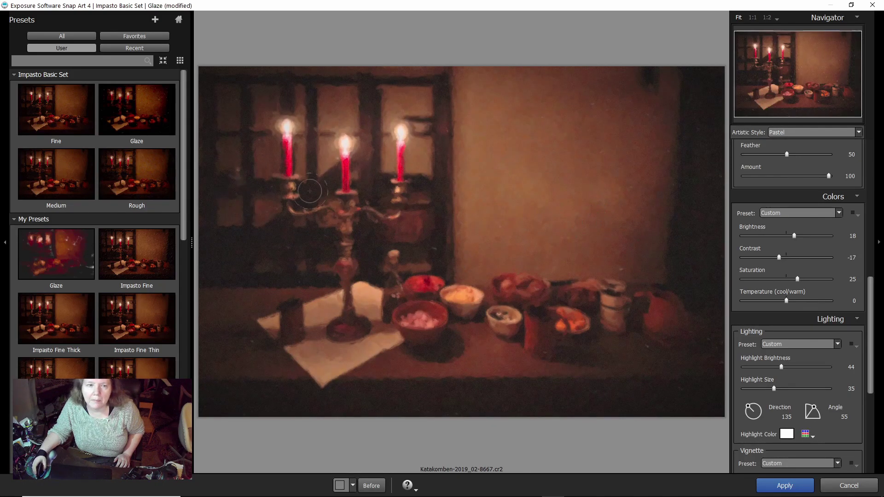
scroll(801, 156, up, 5)
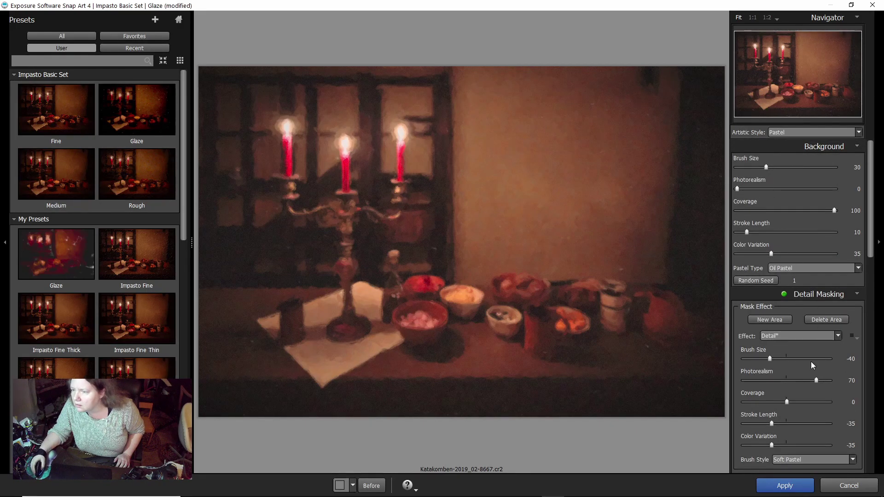
scroll(830, 355, down, 5)
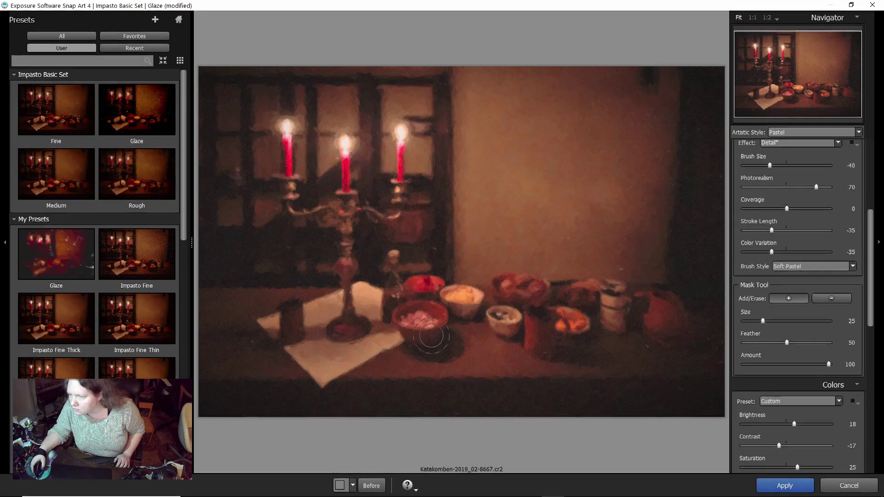
Step: Load the Rough preset from the Impasto Basic Set and try the Pastel artistic style on it with the Oil Pastel type
click(125, 174)
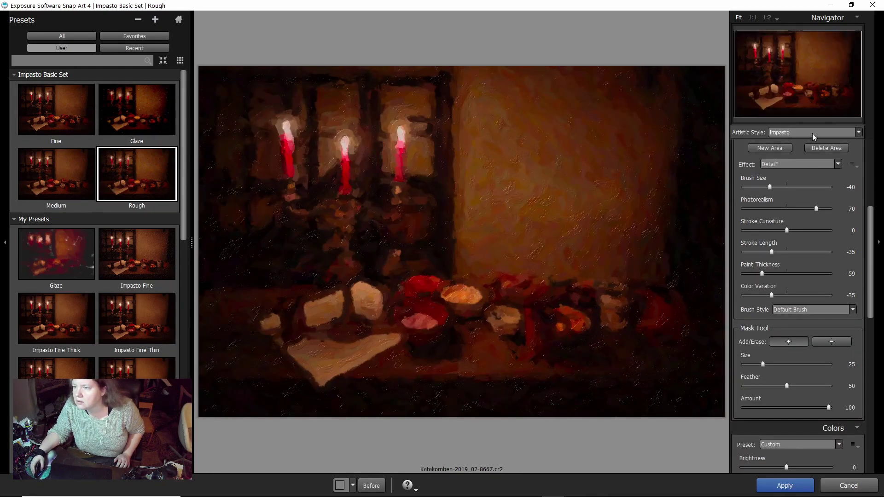
click(812, 134)
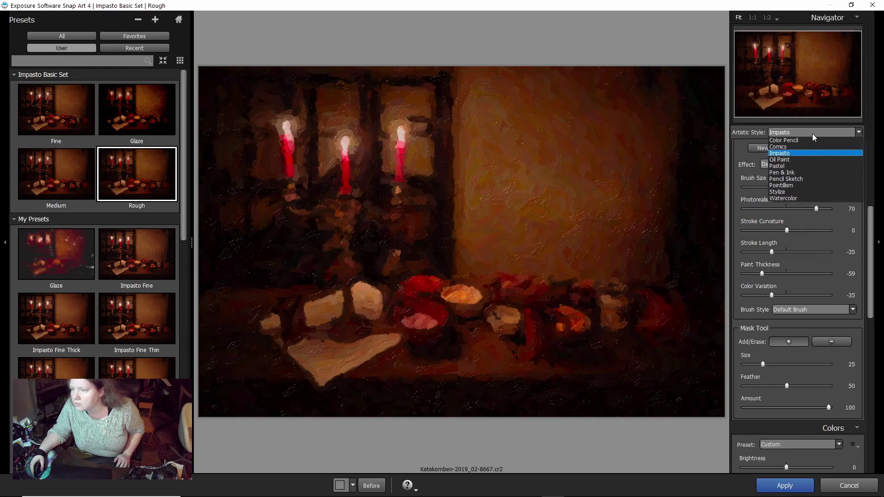
click(790, 167)
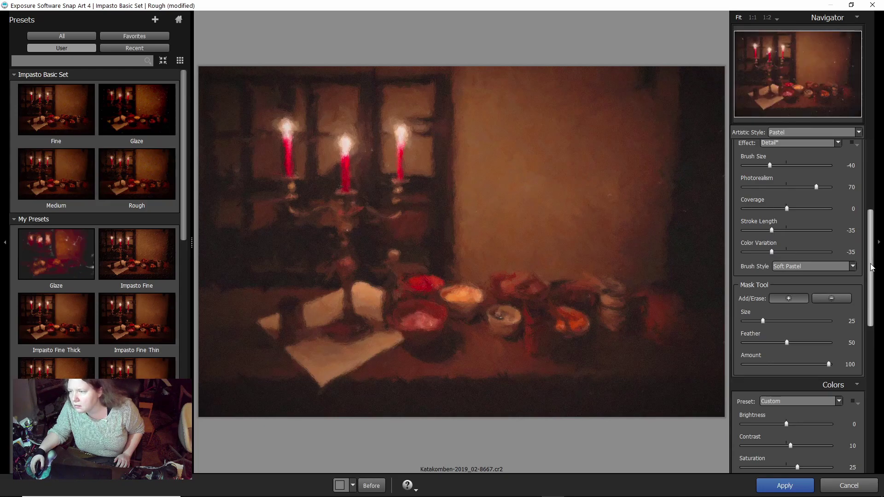
drag(871, 267, 872, 207)
click(808, 241)
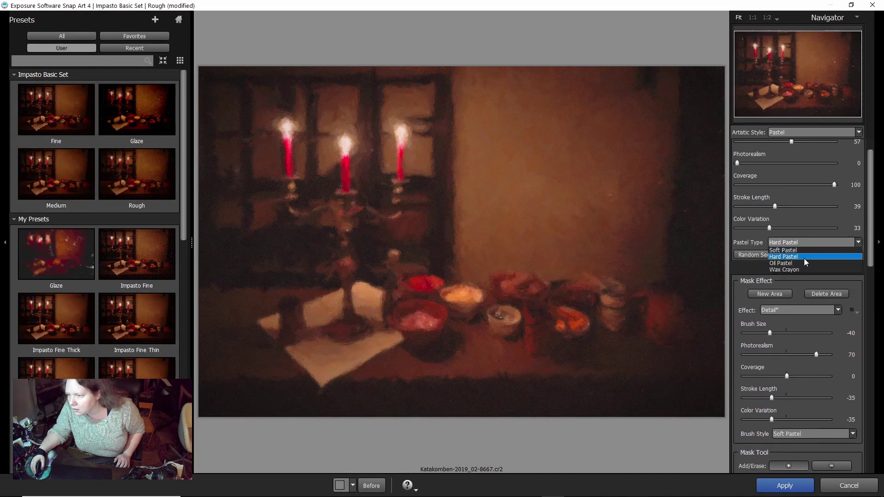
click(804, 262)
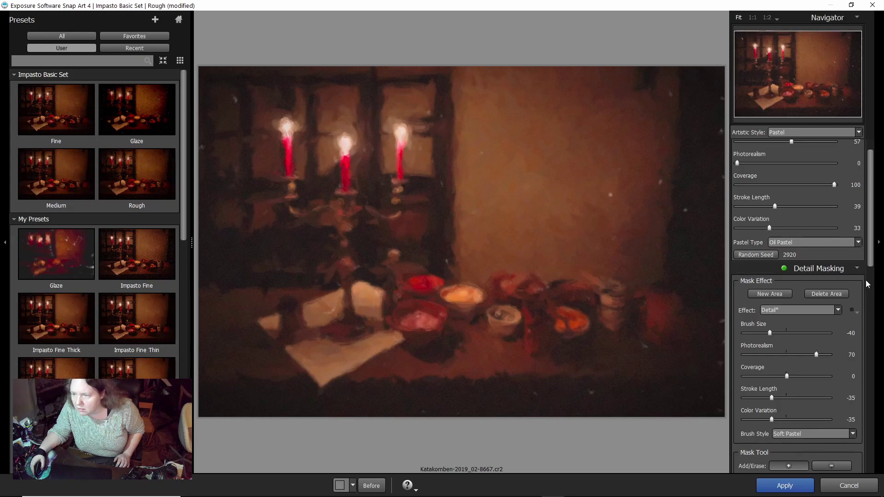
Step: Try stronger colors on the pastel version with Contrast at 66 and Saturation at 59
drag(868, 231, 878, 351)
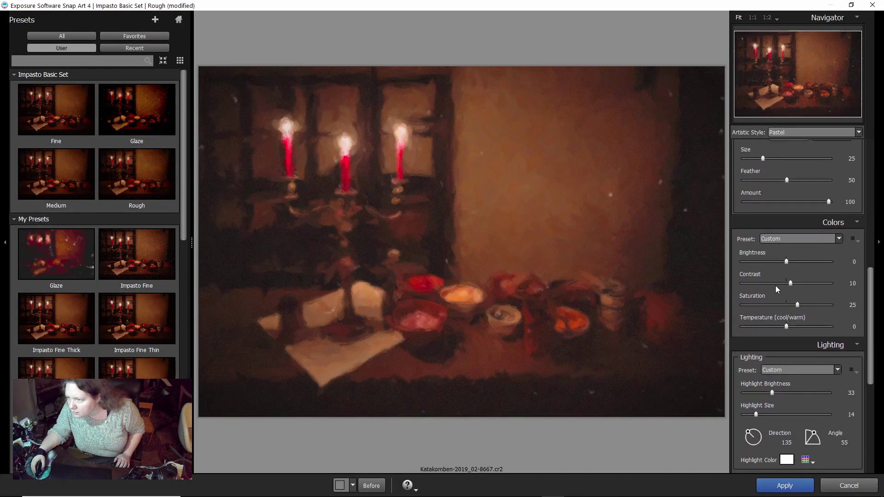
click(808, 284)
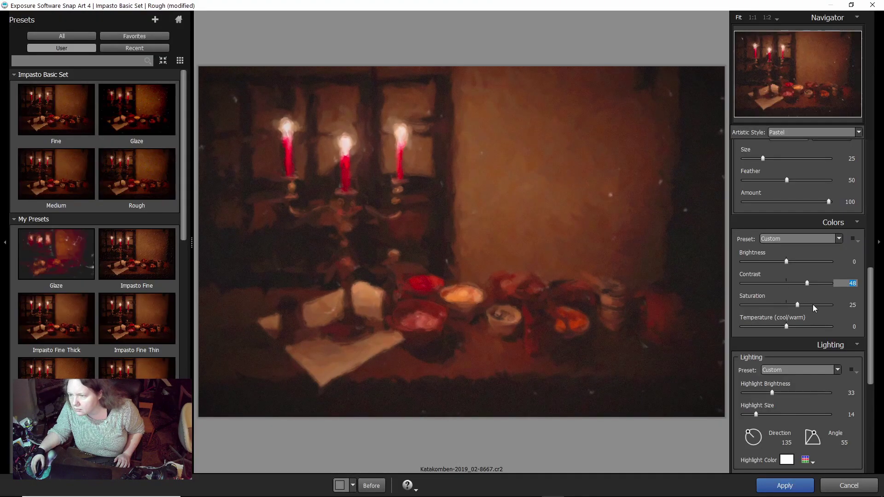
click(813, 305)
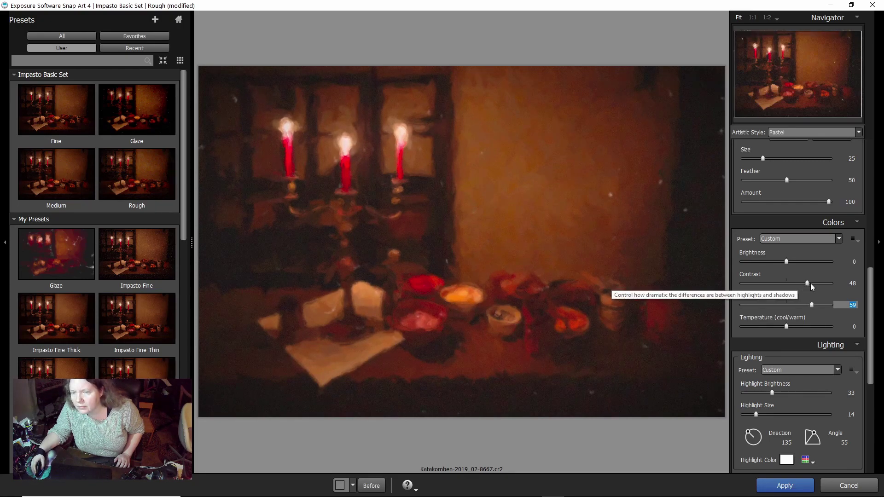
drag(810, 283, 815, 284)
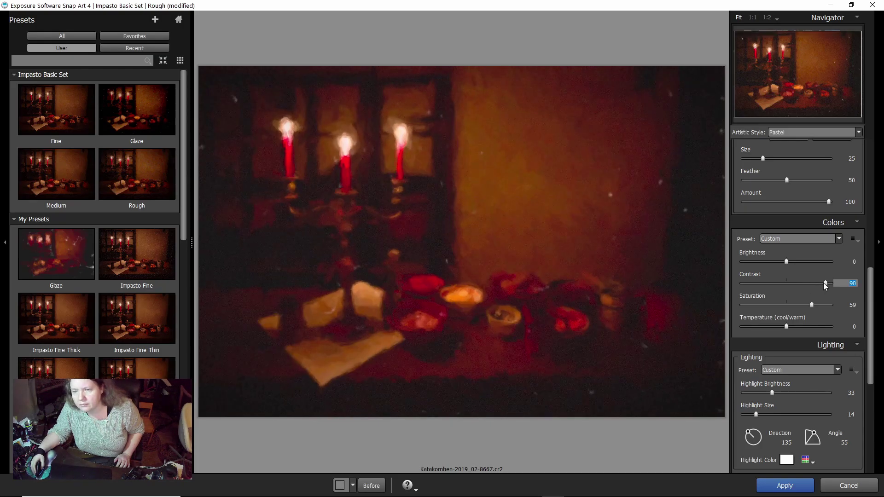
drag(814, 283, 816, 282)
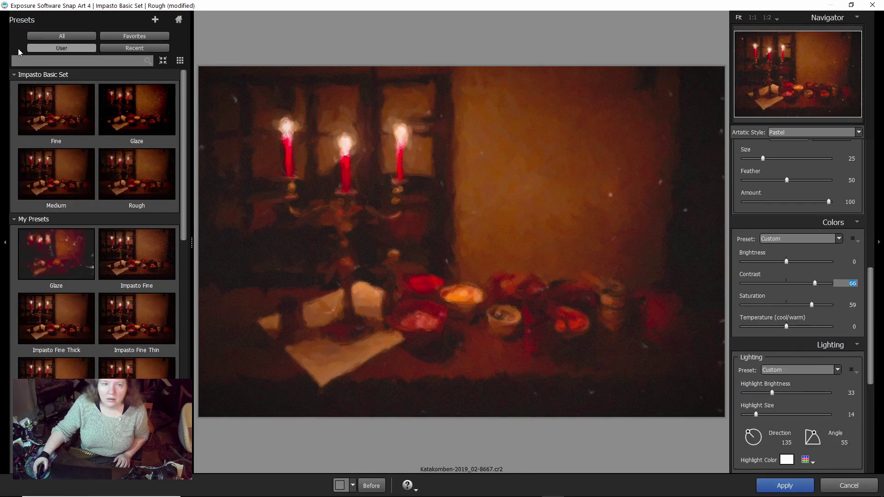
Step: Apply the Rough preset to the Underpainting layer and hide the Paint med, Paint fine and glaze layers
click(134, 171)
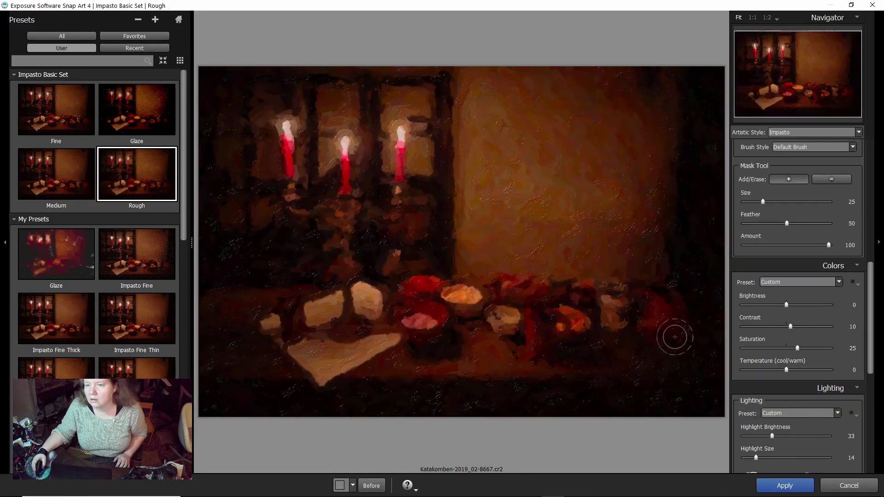
click(785, 485)
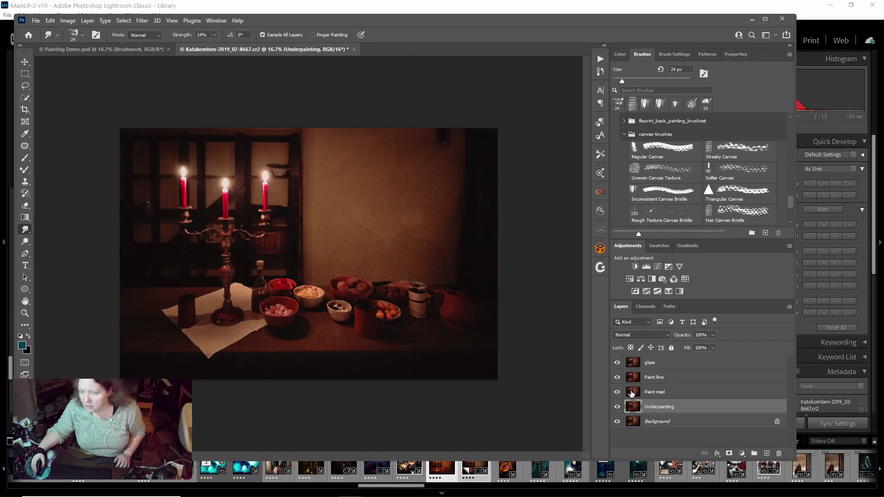
click(617, 392)
click(617, 377)
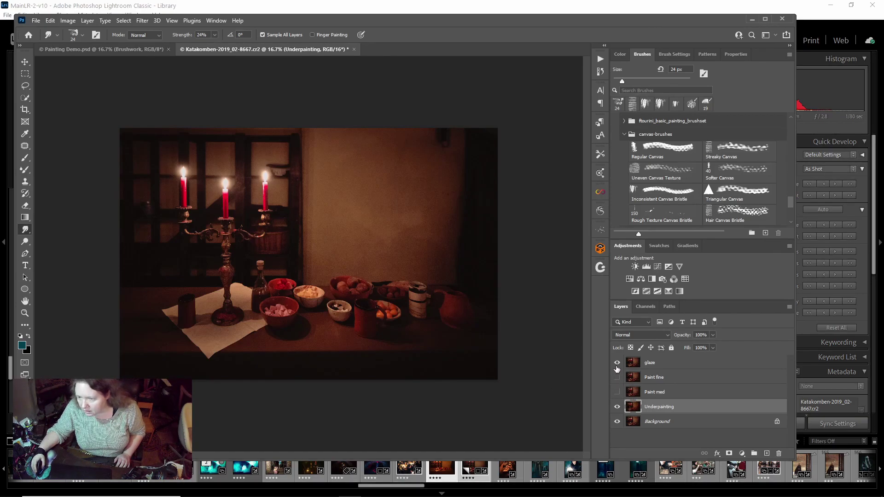
click(616, 363)
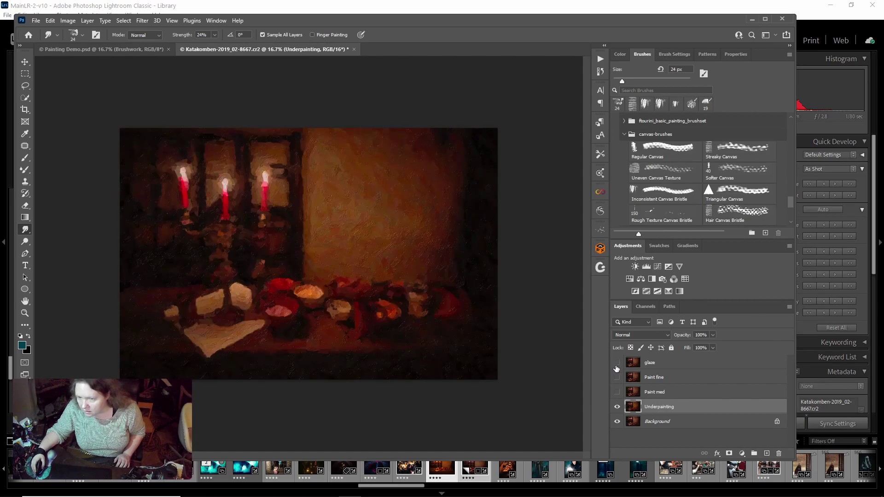
Step: Show the Paint med layer and apply the Snap Art 4 filter to it with the Medium preset of the Impasto Basic Set
click(617, 392)
click(653, 392)
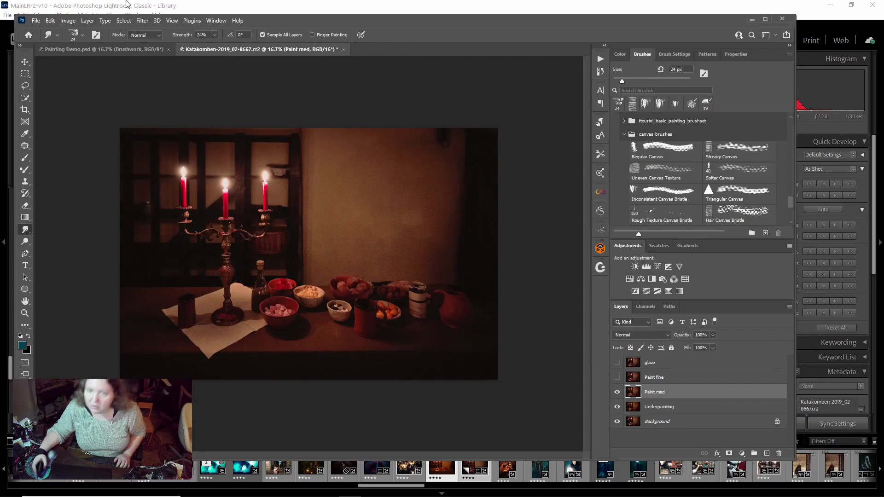
click(141, 21)
mouse_move(171, 240)
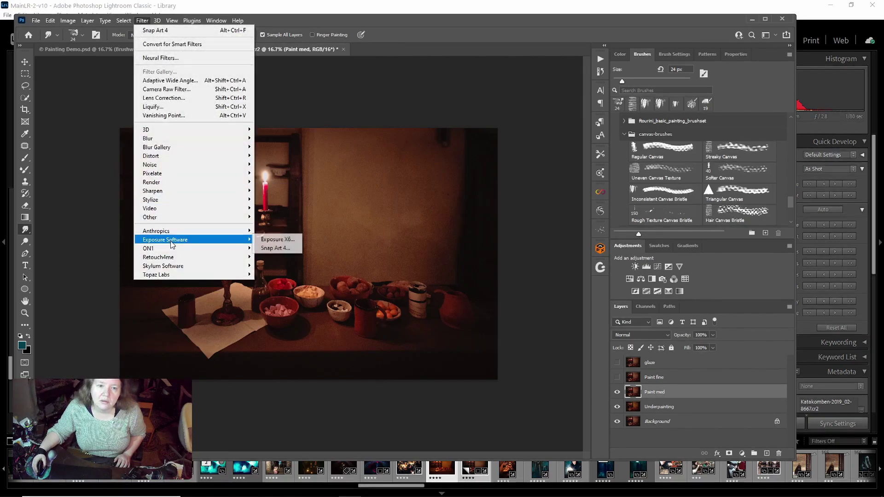
click(273, 249)
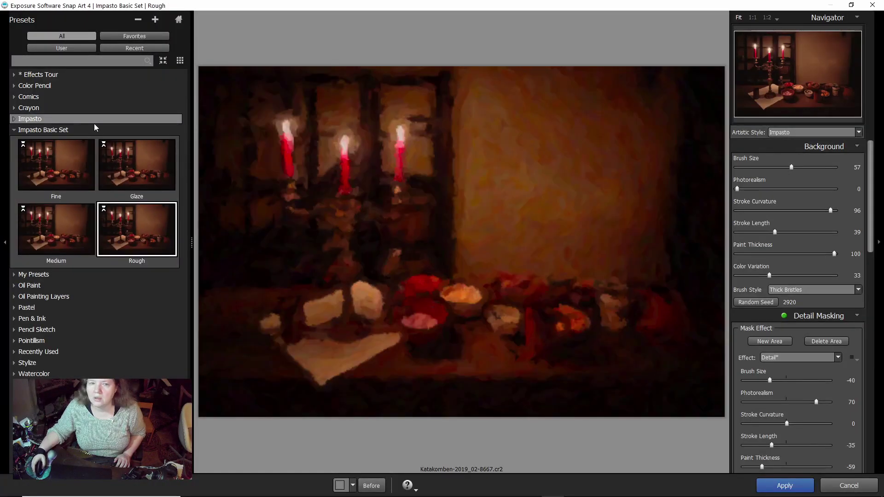
click(59, 233)
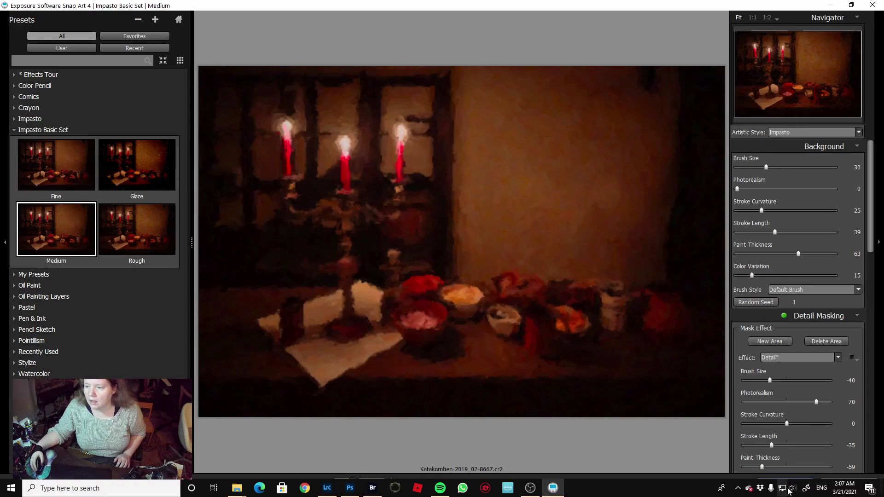
click(784, 485)
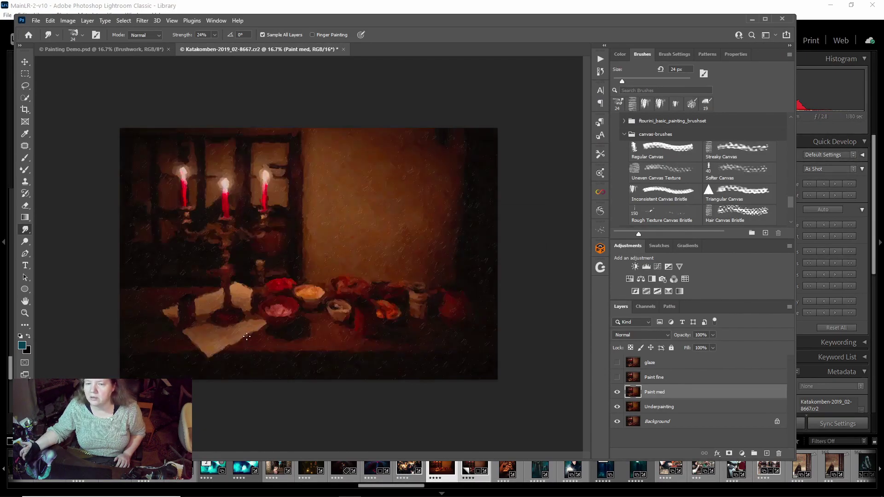
Step: Show the Paint fine layer and apply the Snap Art 4 filter to it with the Fine preset of the Impasto Basic Set
click(617, 378)
click(657, 382)
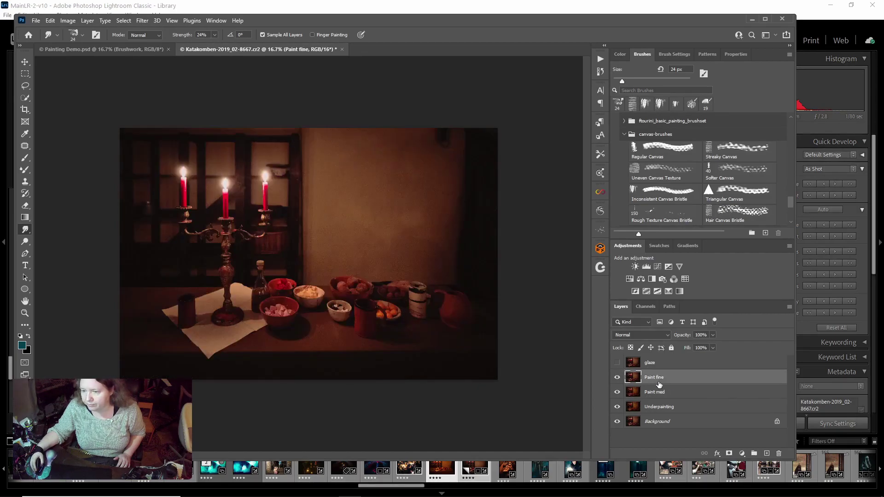
click(143, 21)
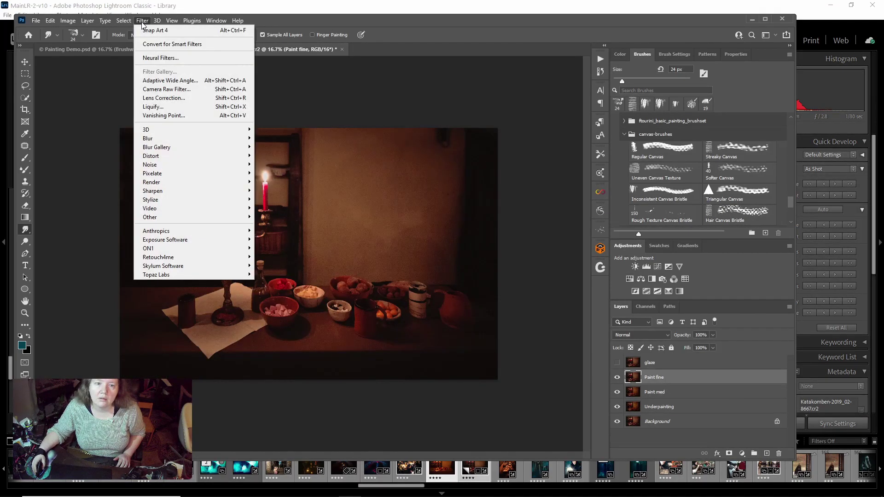
mouse_move(199, 241)
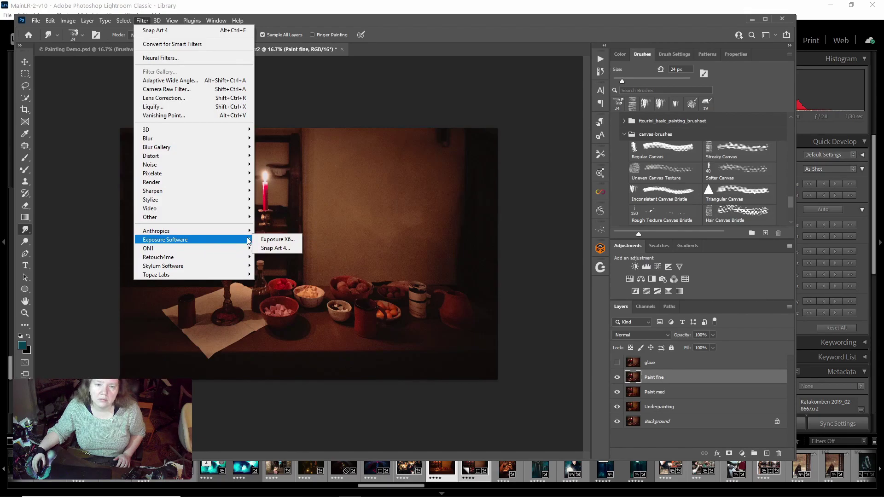
click(277, 247)
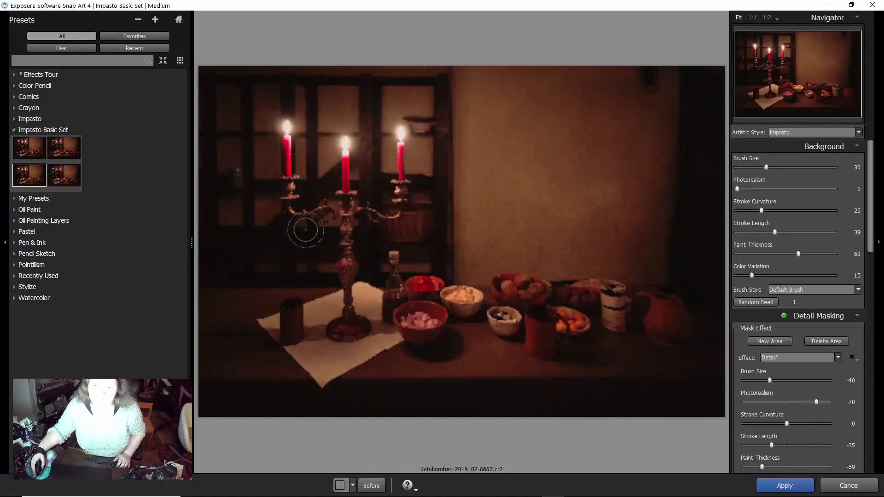
click(66, 173)
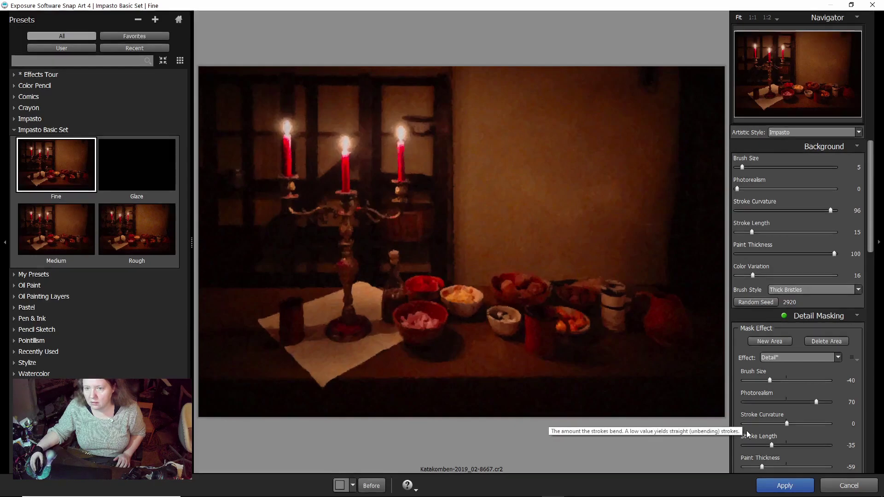
click(778, 484)
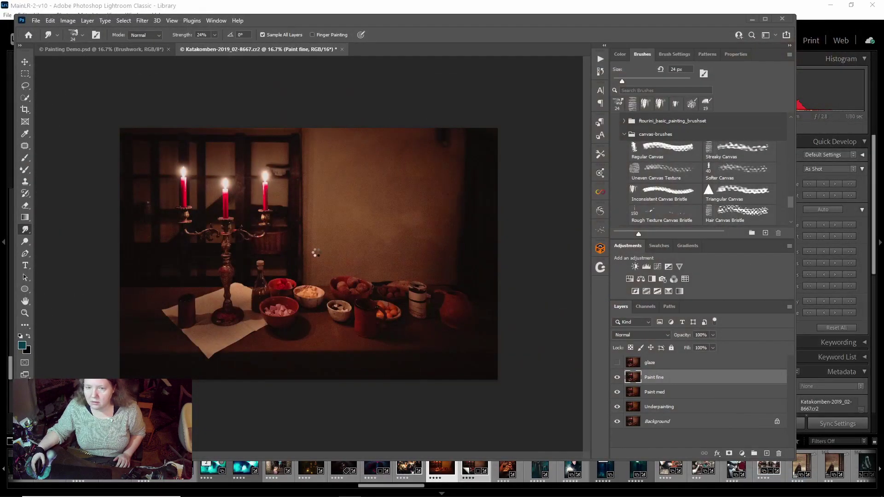
Step: Show the glaze layer and apply the Snap Art 4 filter to it with the Glaze preset of the Impasto Basic Set
click(617, 363)
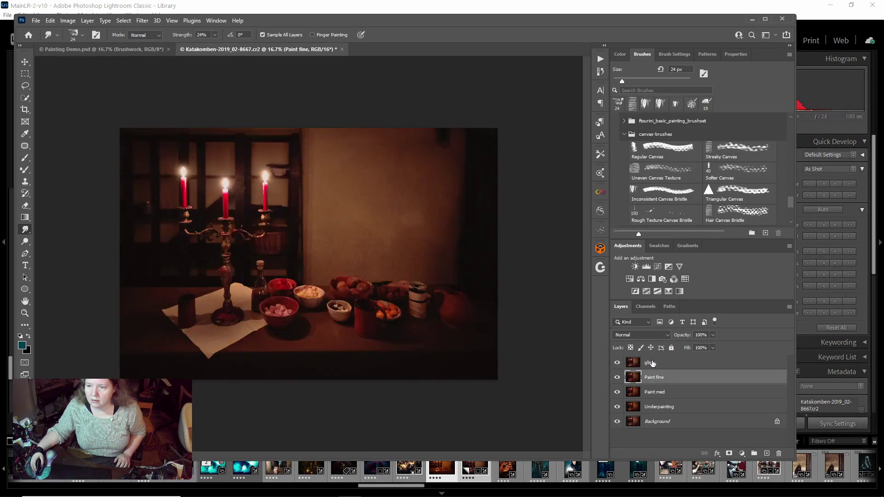
click(652, 363)
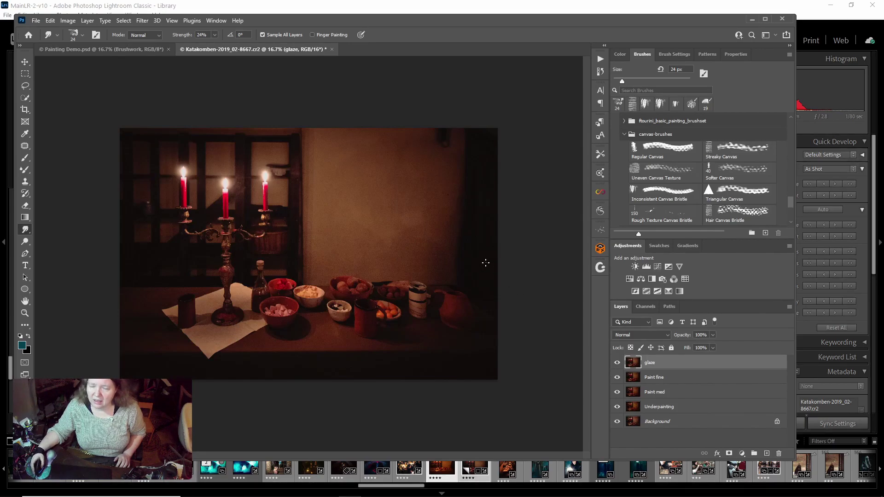
click(143, 21)
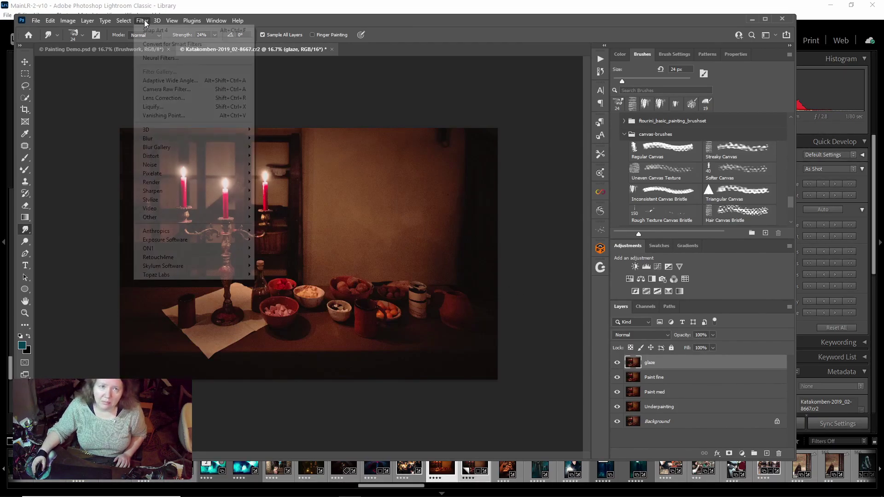
mouse_move(178, 252)
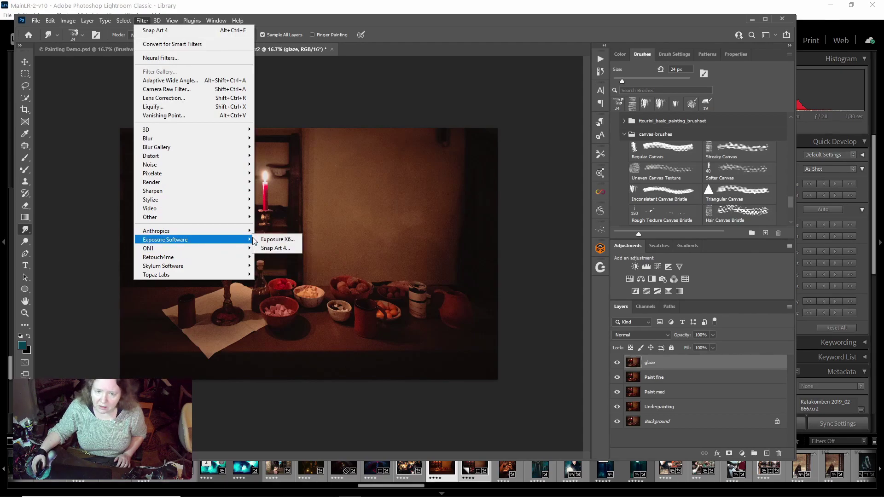
click(274, 248)
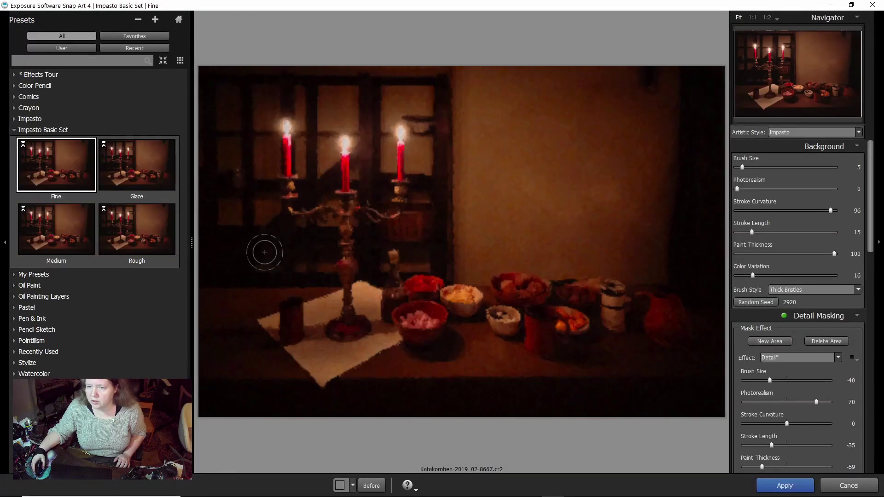
click(143, 171)
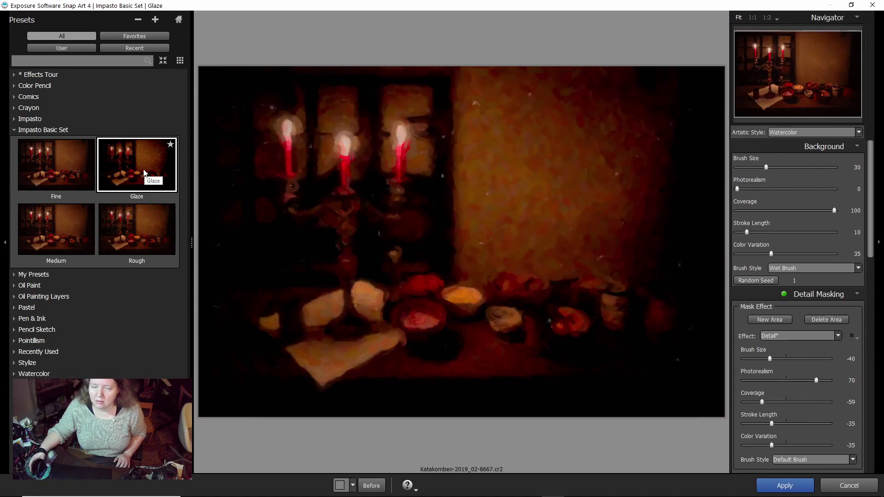
click(785, 485)
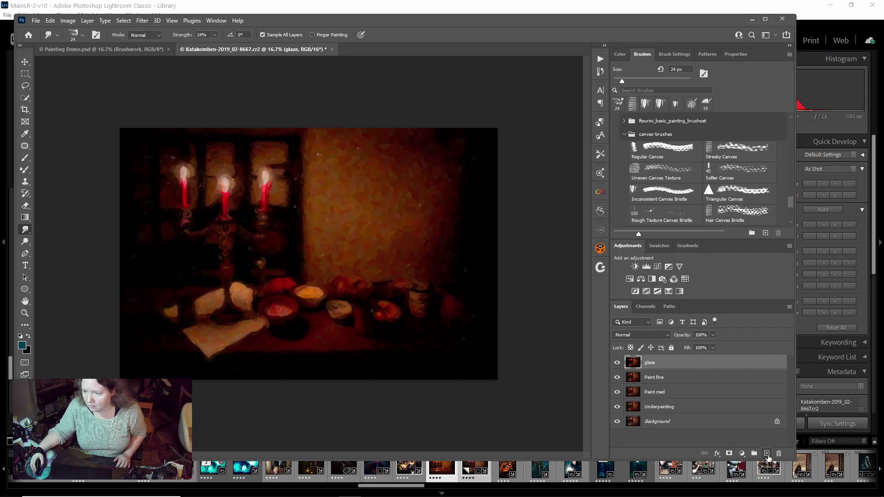
Step: Add a new empty layer above the glaze layer and name it Brushwork
click(766, 453)
double_click(658, 363)
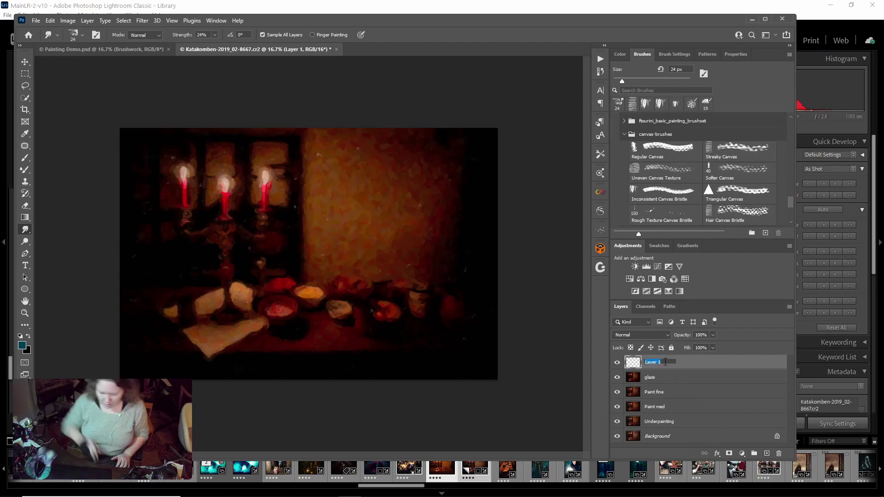
text(Brushwork)
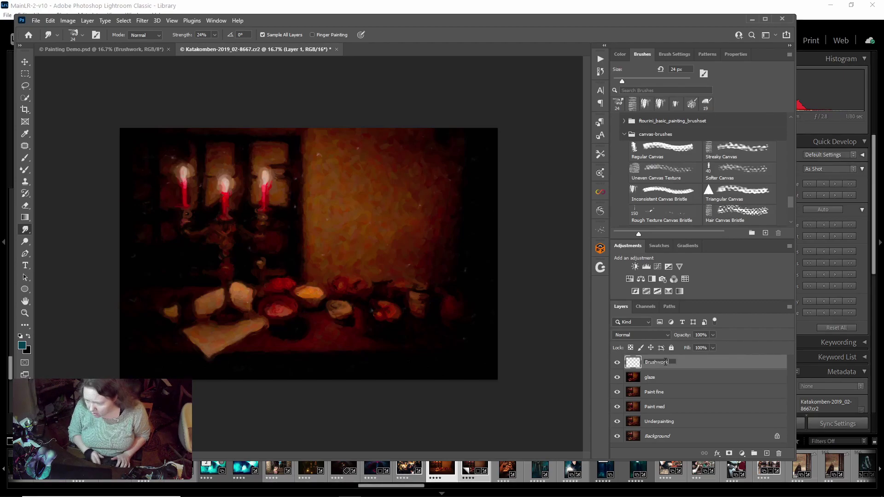
key(Return)
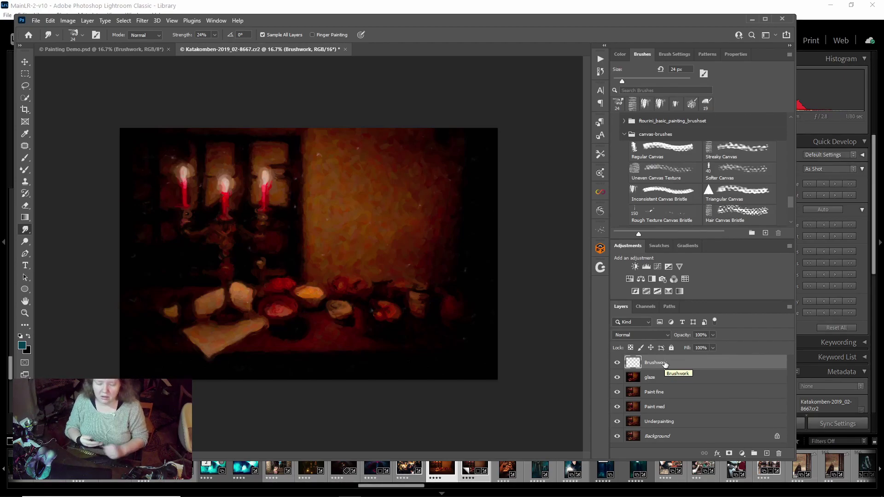
Step: Add white layer masks to the Paint med and Paint fine layers
click(681, 409)
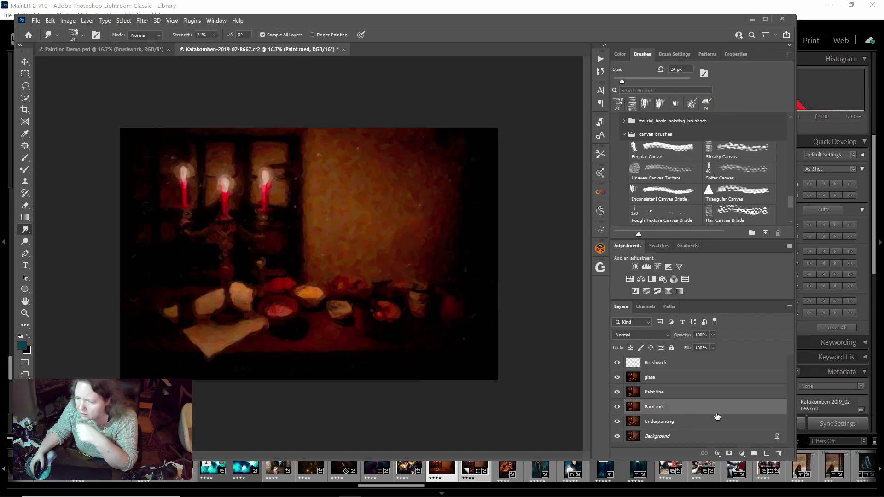
click(728, 453)
click(680, 394)
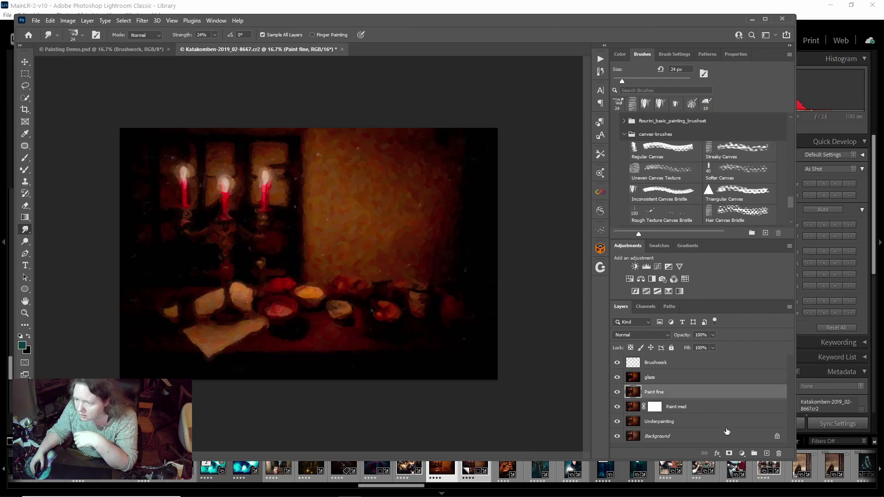
click(742, 453)
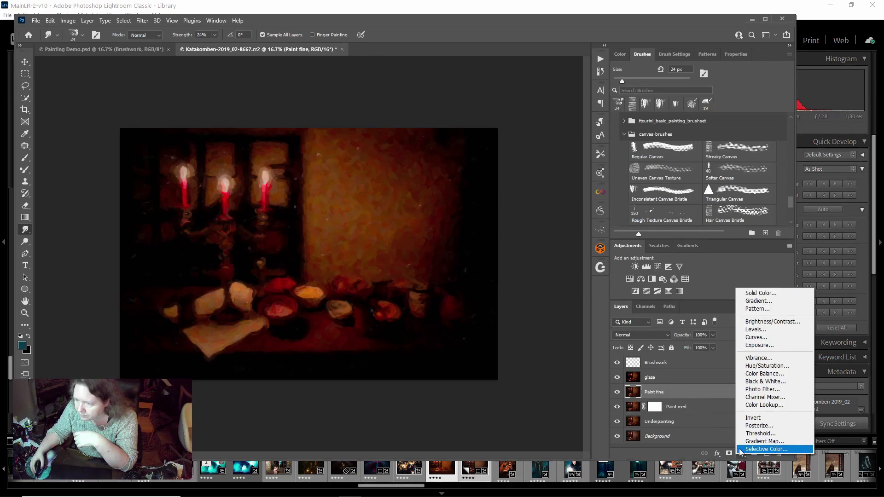
click(719, 442)
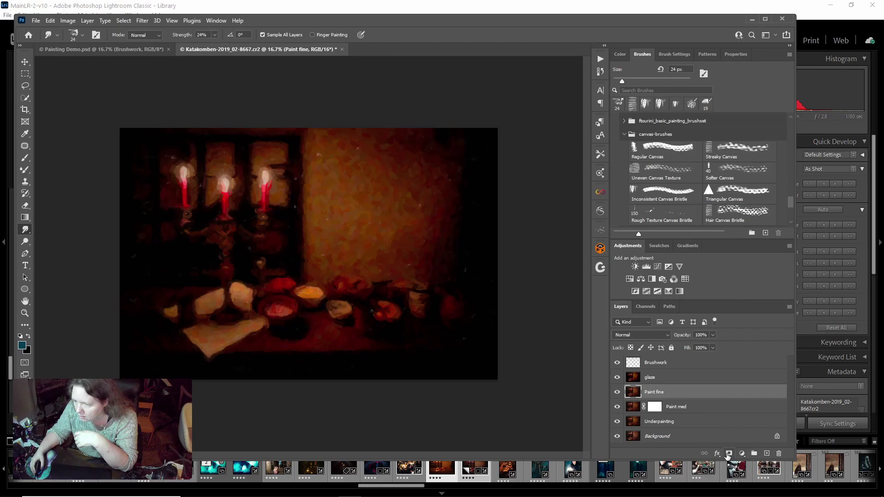
click(728, 453)
click(663, 379)
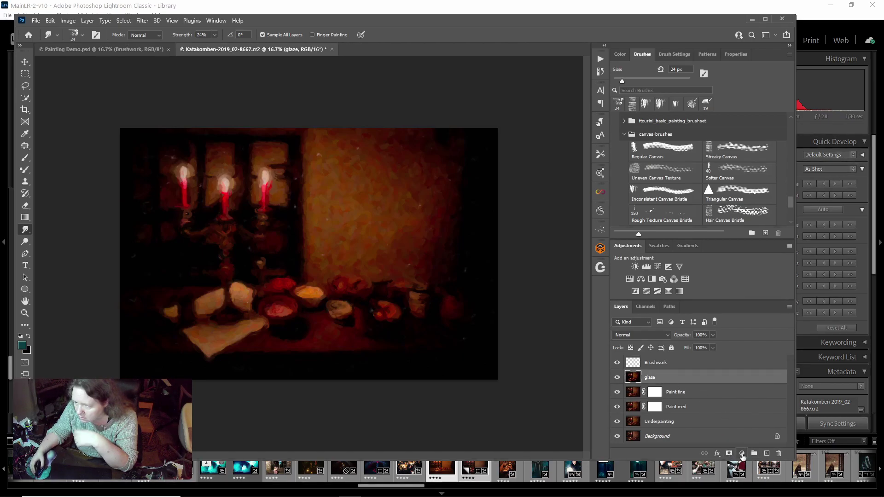
Step: Invert the Paint med and Paint fine layer masks to black and hide the glaze layer
click(655, 406)
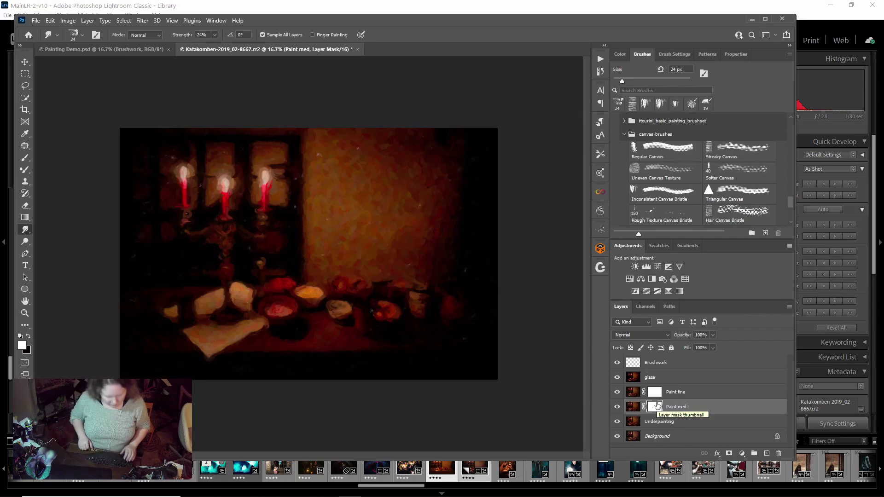
key(ctrl+i)
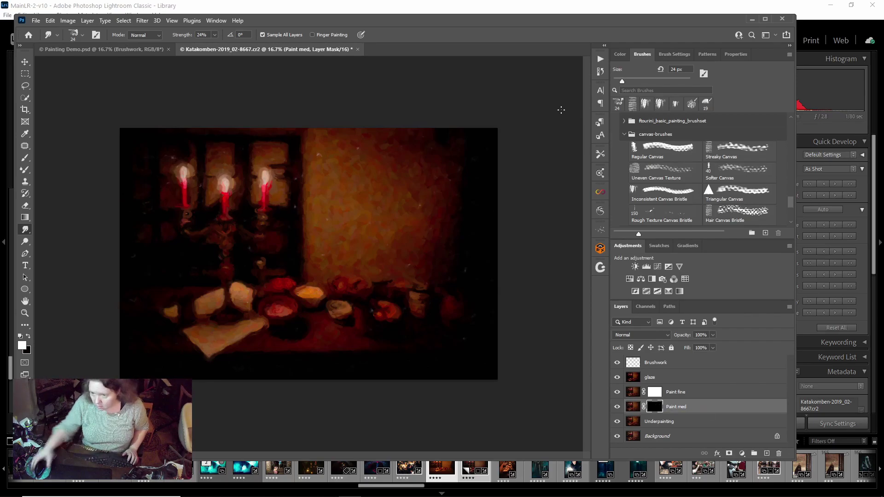
click(657, 391)
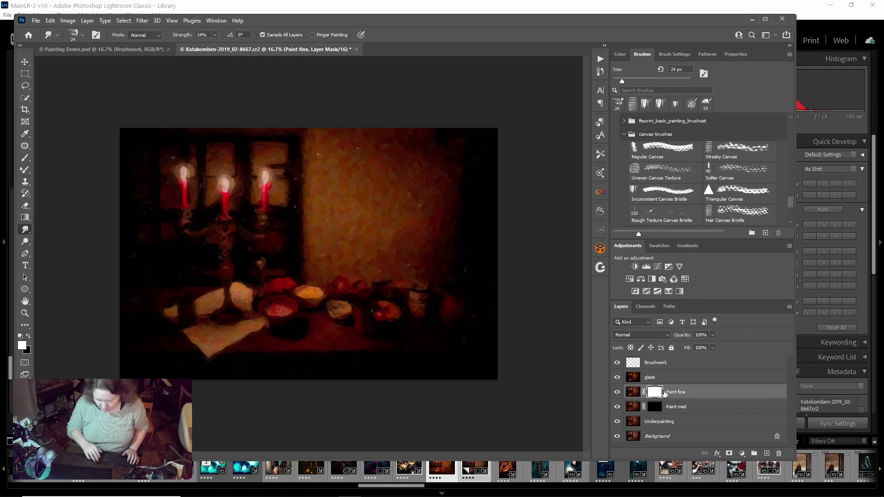
key(ctrl+i)
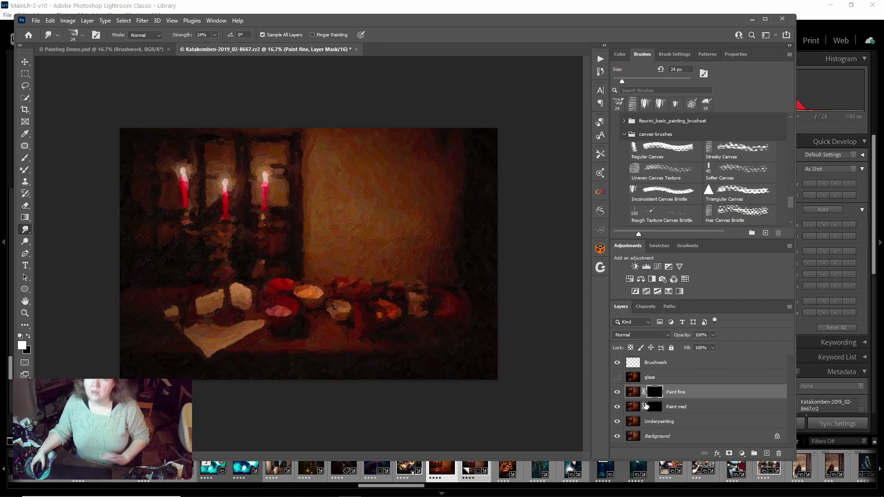
Step: Select the Underpainting layer and choose Kyle's Impressionist Blender 1 from the Wet Media Brushes for smudging
click(668, 421)
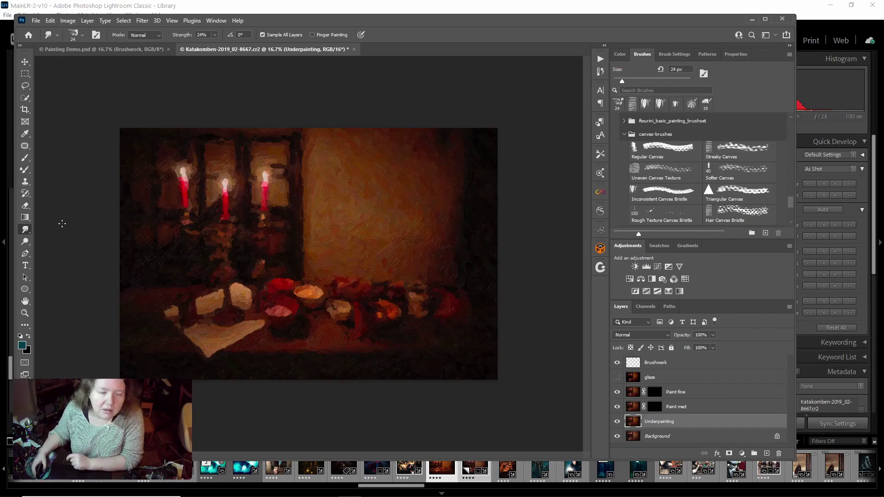
click(624, 134)
scroll(677, 160, up, 3)
scroll(678, 159, up, 8)
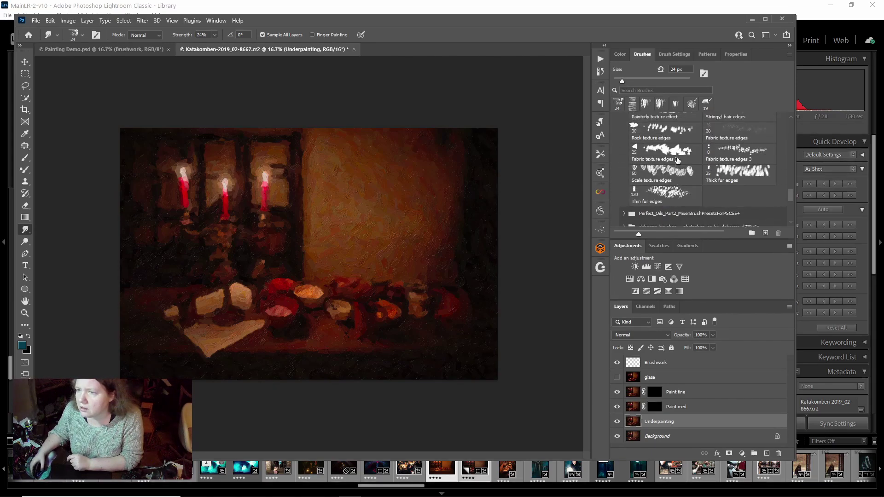
scroll(678, 167, up, 5)
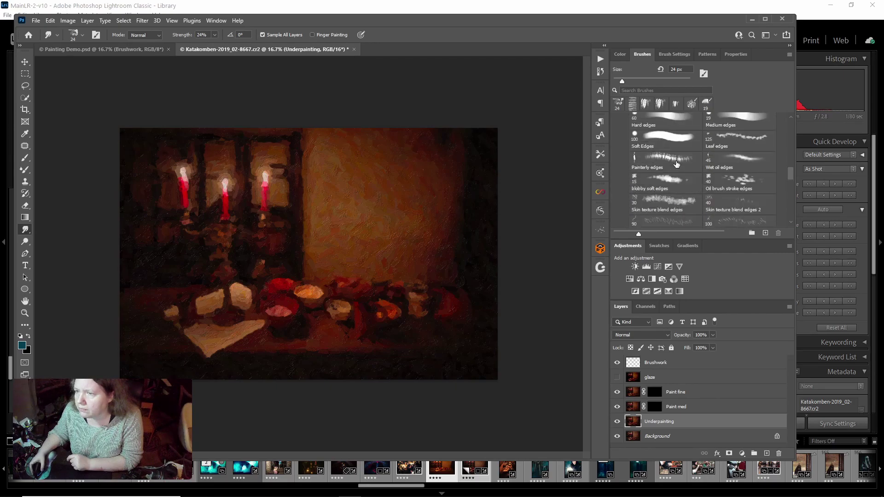
scroll(840, 125, up, 1)
drag(790, 174, 788, 128)
scroll(698, 170, down, 1)
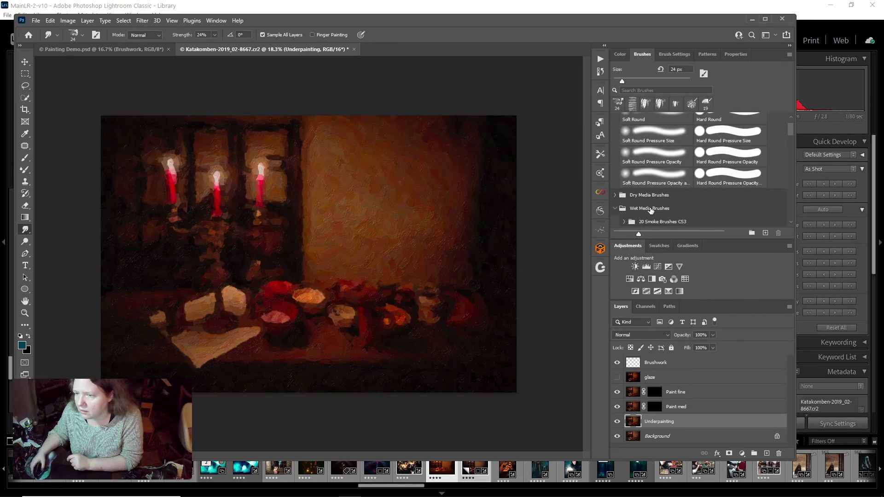
scroll(650, 209, down, 4)
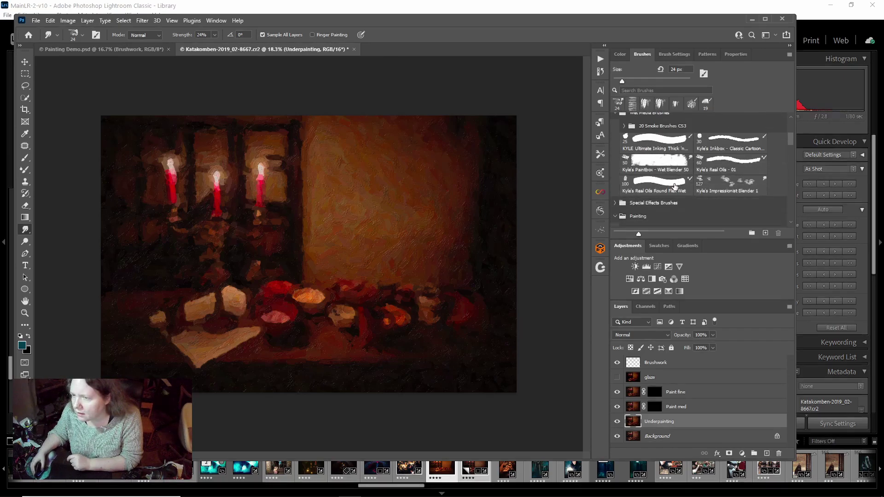
click(739, 185)
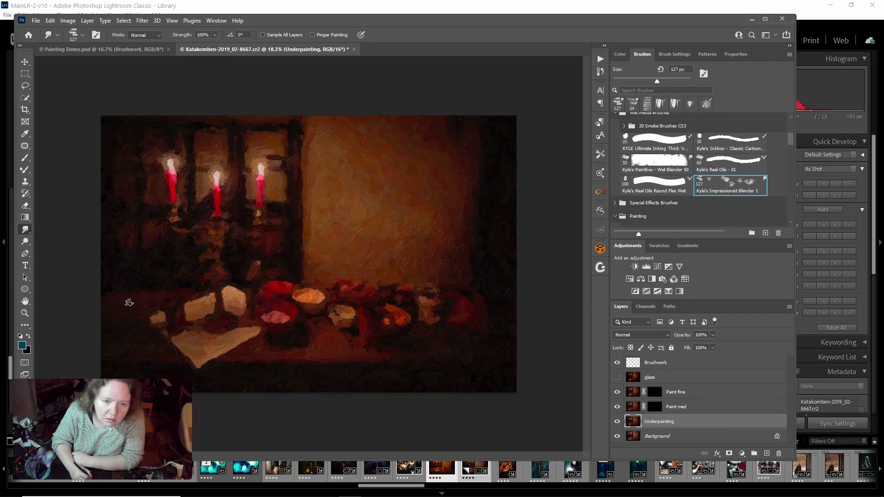
Step: Paint white on the Paint med mask along the wall edge with Kyle's Real Oils - 01 at 128 px
click(654, 406)
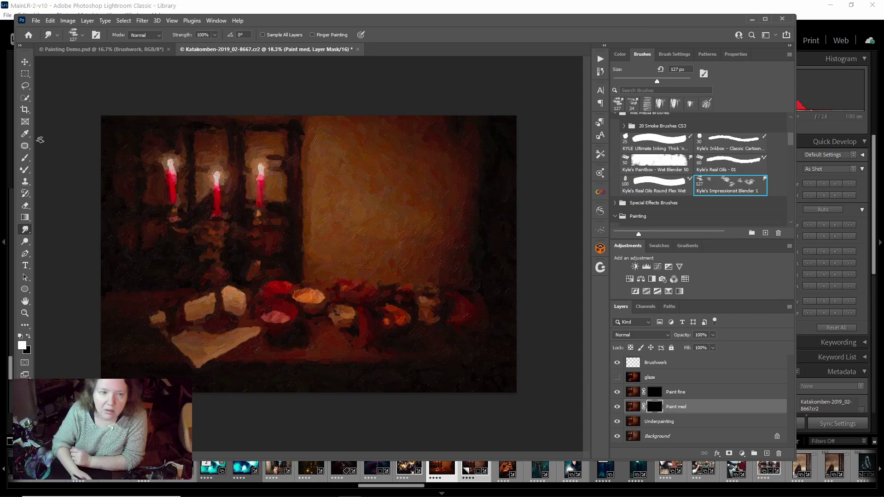
click(25, 159)
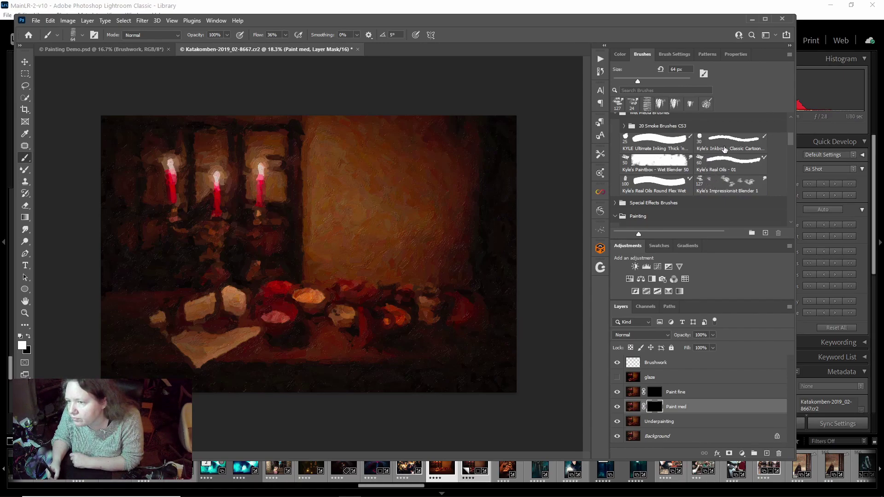
click(669, 184)
click(711, 164)
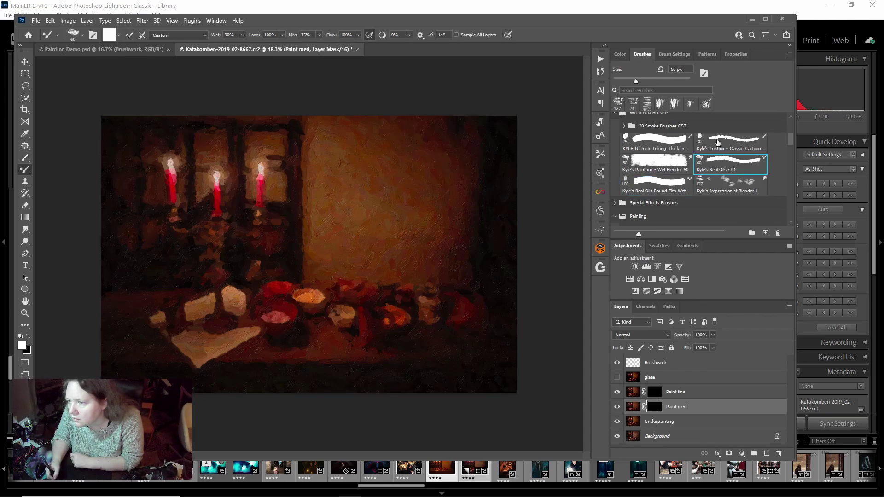
click(659, 82)
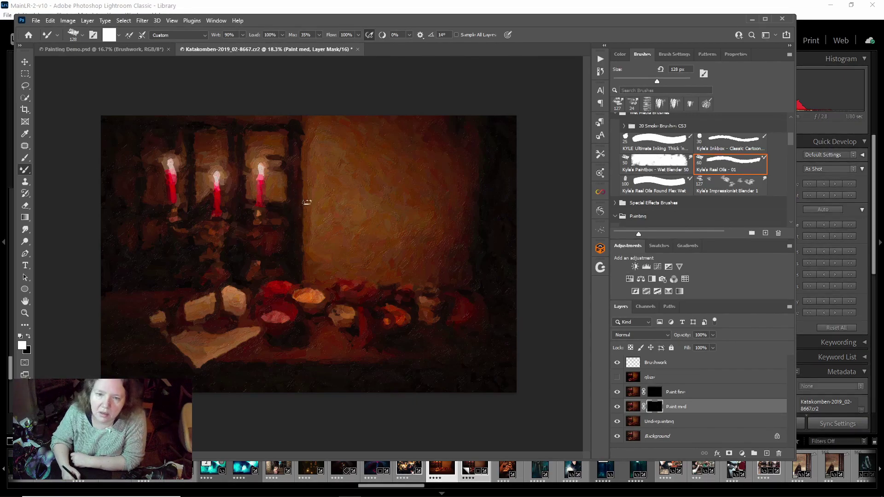
drag(307, 236, 321, 240)
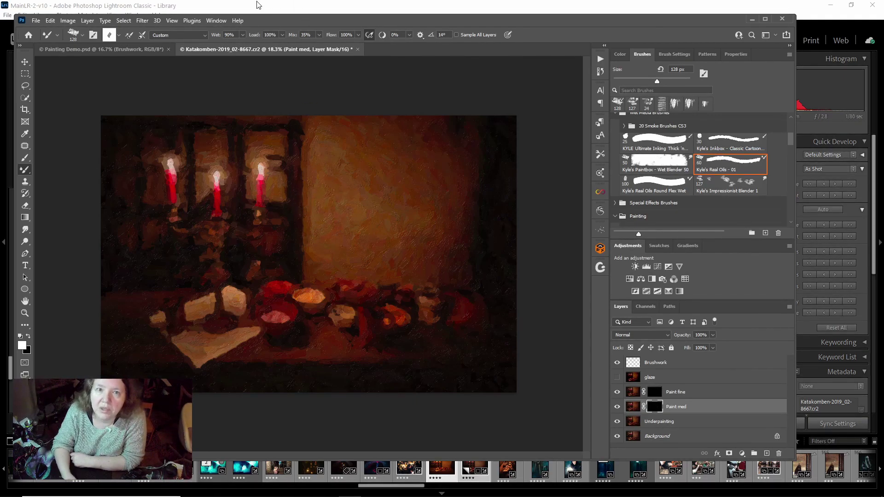
Step: Lower the brush flow to 50% and reveal the candelabra, cloth and bowls on the Paint med mask, enlarging the brush to 190 px for the bowls
click(358, 34)
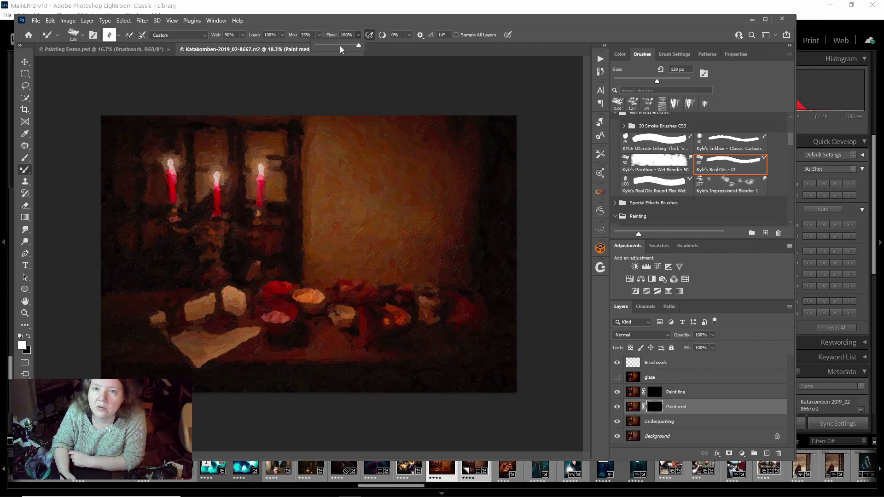
drag(338, 45, 337, 45)
drag(324, 156, 306, 198)
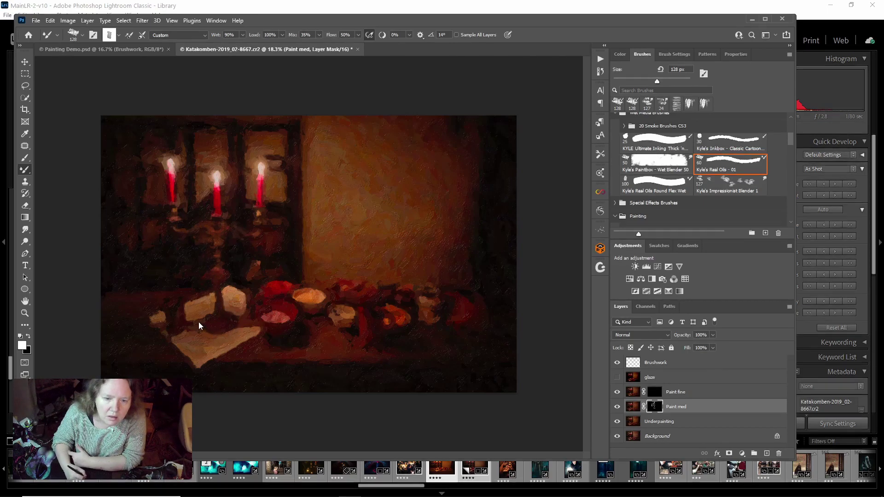
mouse_move(170, 305)
mouse_down()
mouse_move(173, 329)
mouse_move(159, 310)
mouse_move(158, 328)
mouse_up()
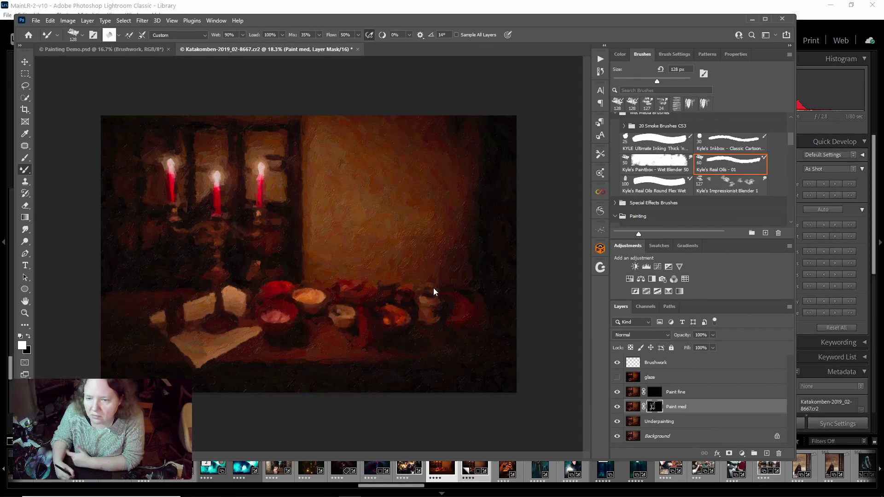
click(669, 81)
drag(479, 322, 453, 324)
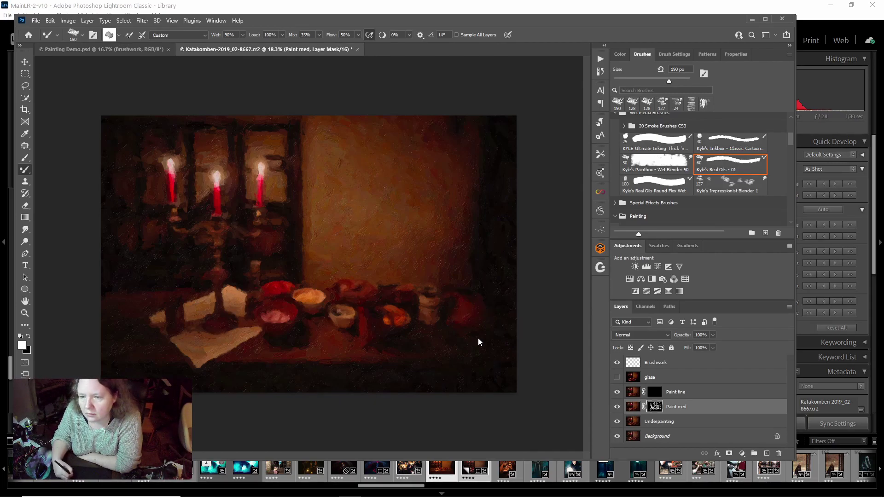
Step: Reveal more of the table objects on the Paint med mask with the KYLE Ultimate Inking Thick brush at 202 px
click(666, 140)
drag(669, 81, 673, 82)
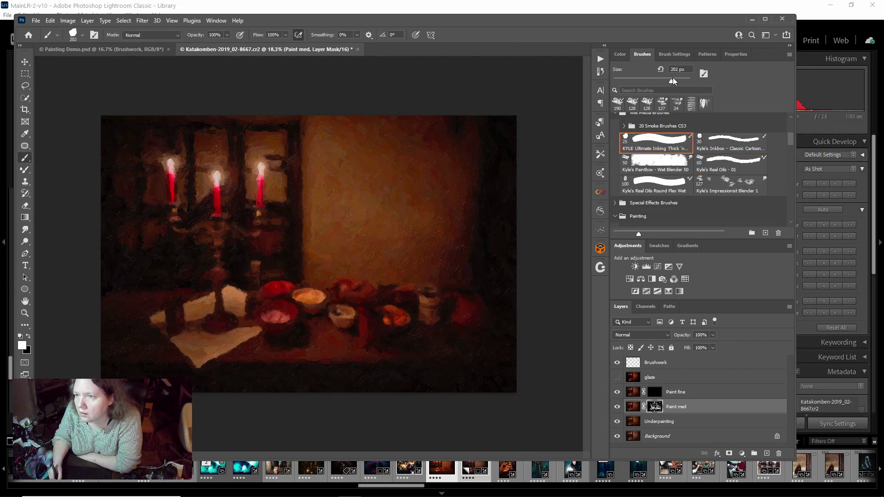
drag(300, 291, 316, 295)
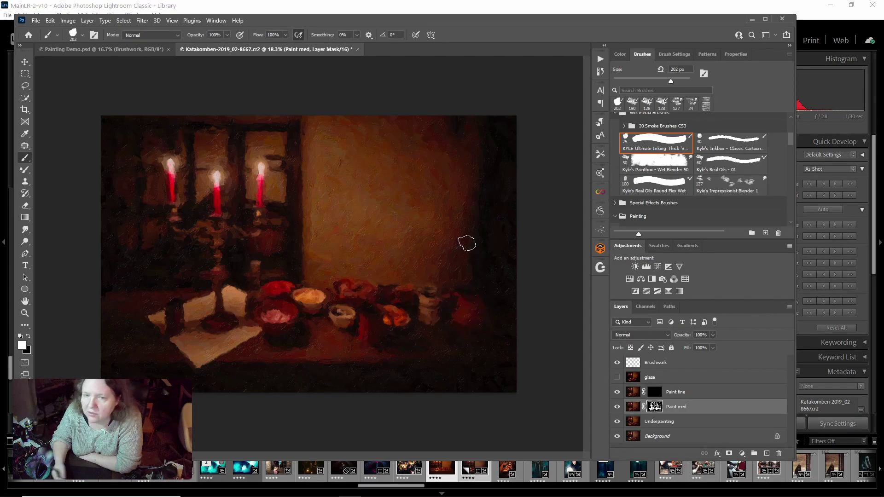
Step: Paint white on the Paint fine mask, revealing bowl details at 91 px and candelabra details at 51 px
click(654, 392)
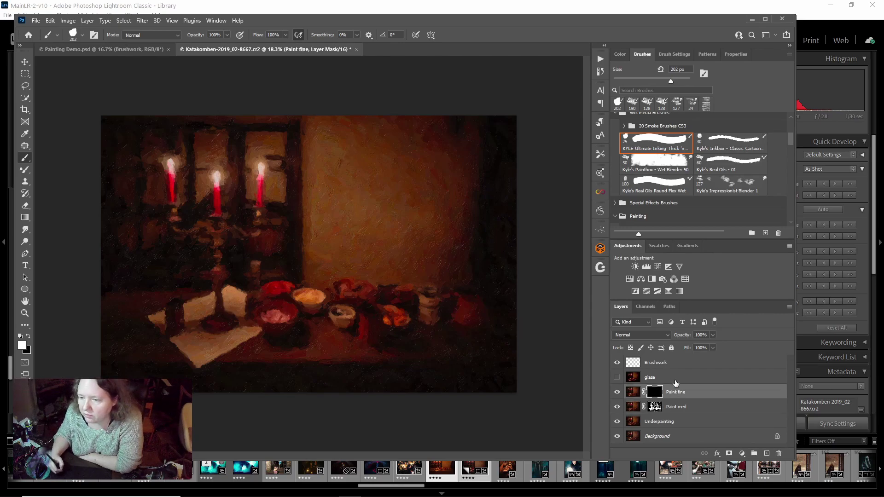
drag(670, 81, 648, 81)
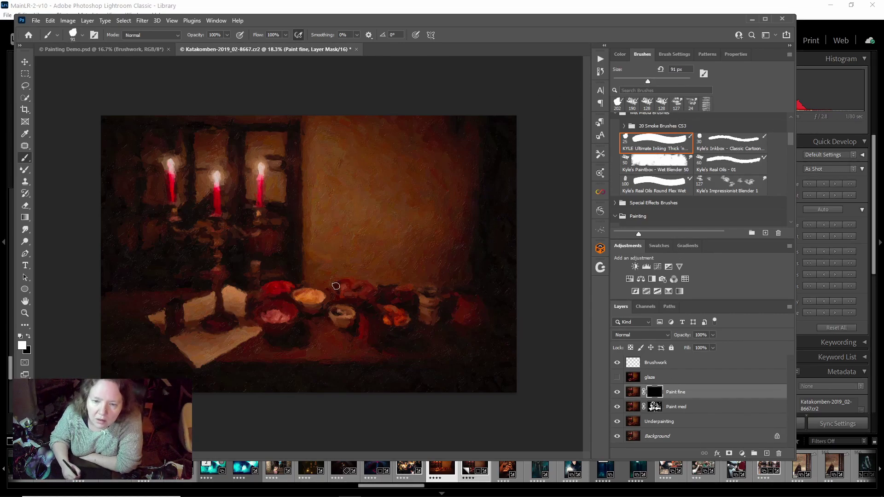
mouse_move(296, 297)
mouse_down()
mouse_move(351, 315)
mouse_move(341, 310)
mouse_up()
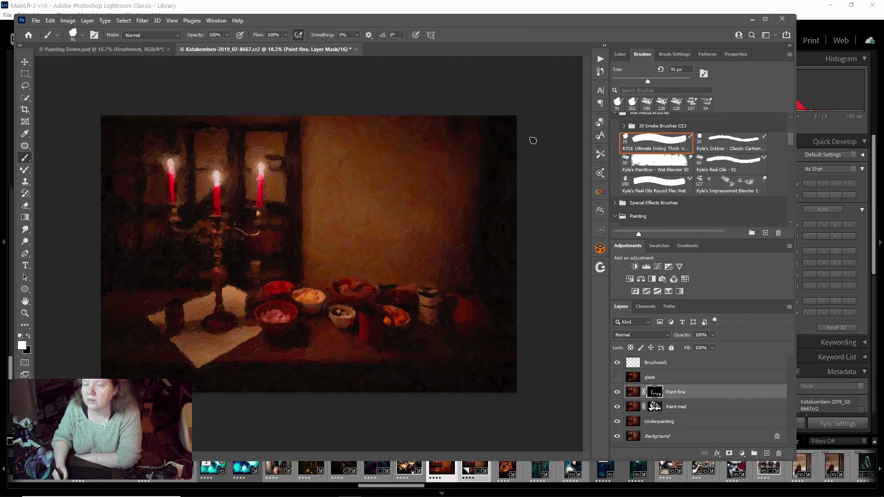
key(ctrl)
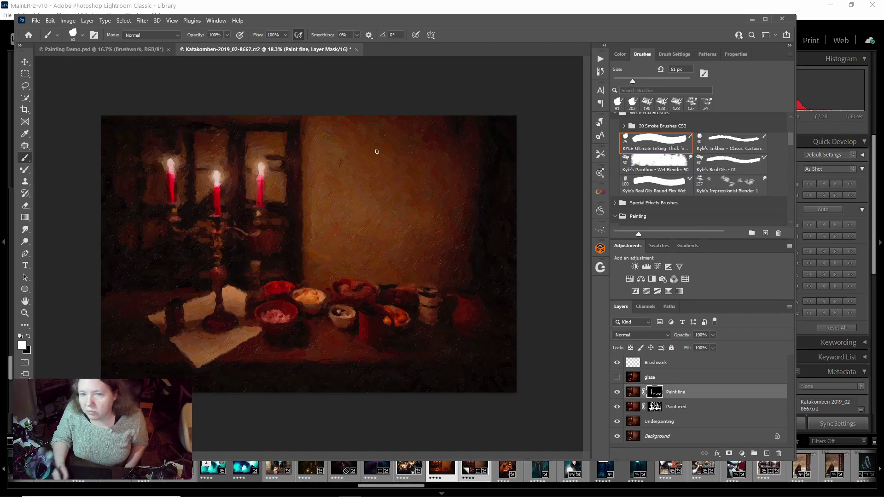
drag(249, 234, 257, 234)
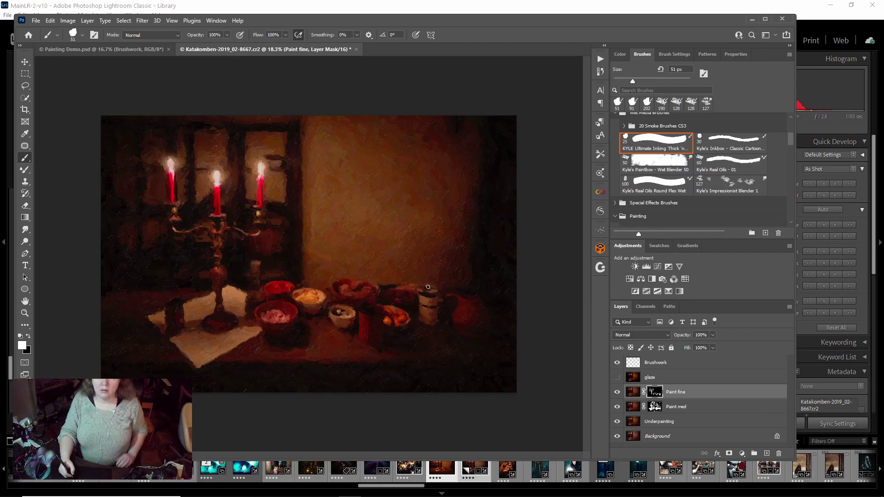
Step: Show the glaze layer and set its blend mode to Linear Light
click(617, 377)
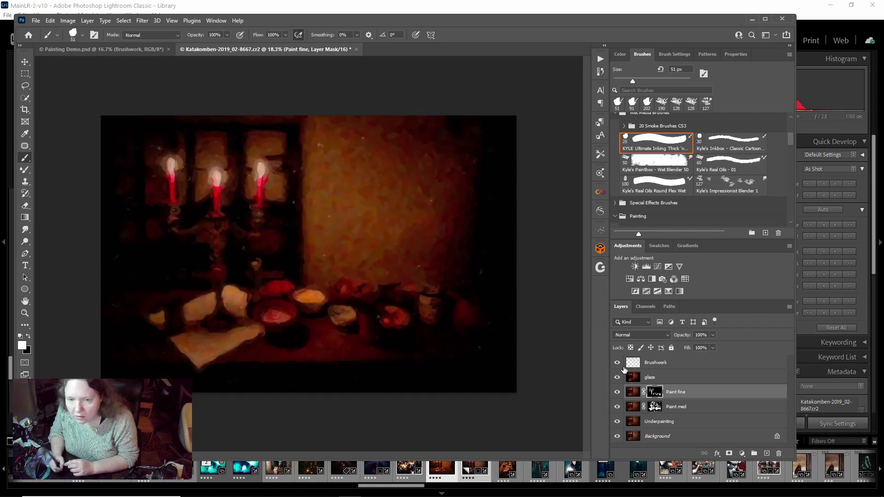
click(666, 379)
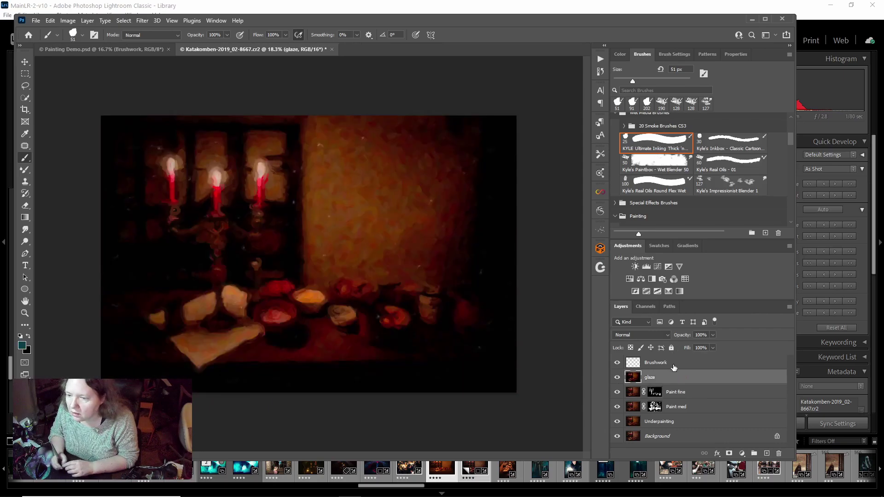
click(669, 334)
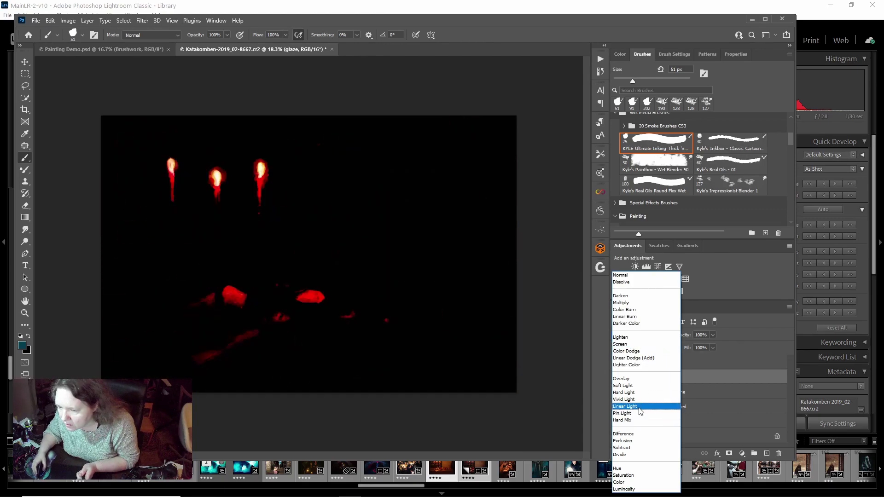
click(639, 407)
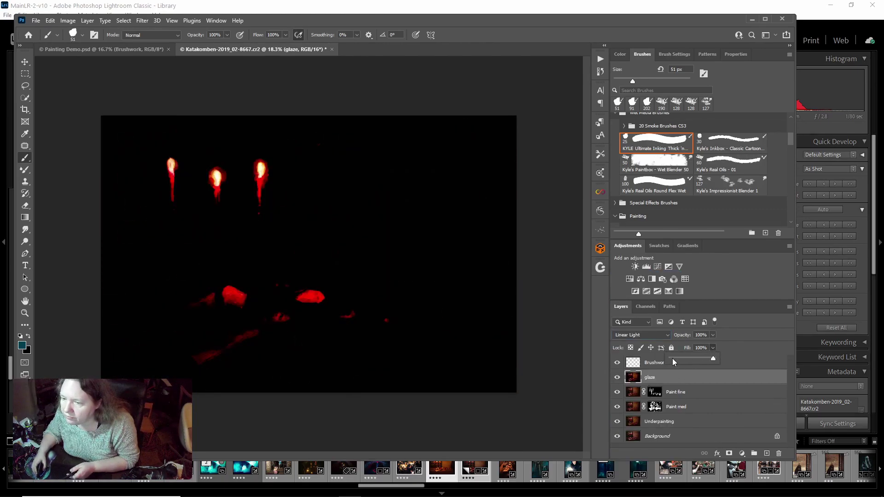
Step: Lower the glaze layer's fill to 1% and compare the painting with the glaze hidden and shown
click(672, 358)
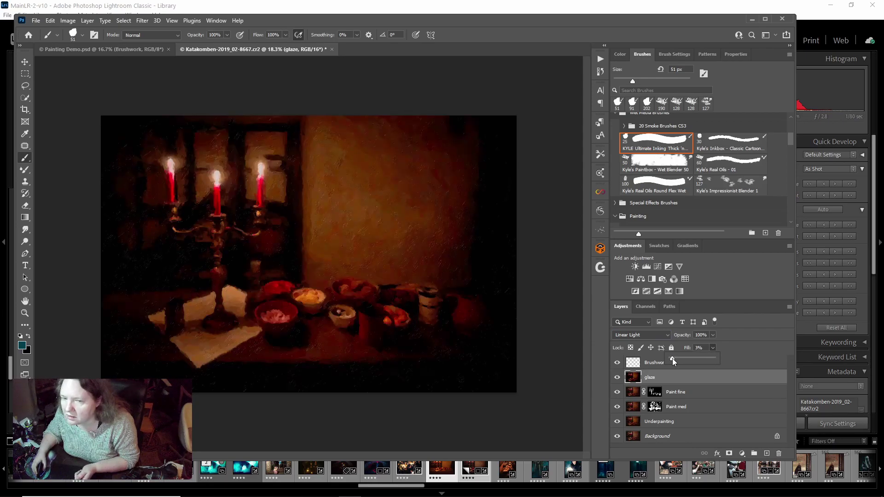
drag(672, 358, 671, 358)
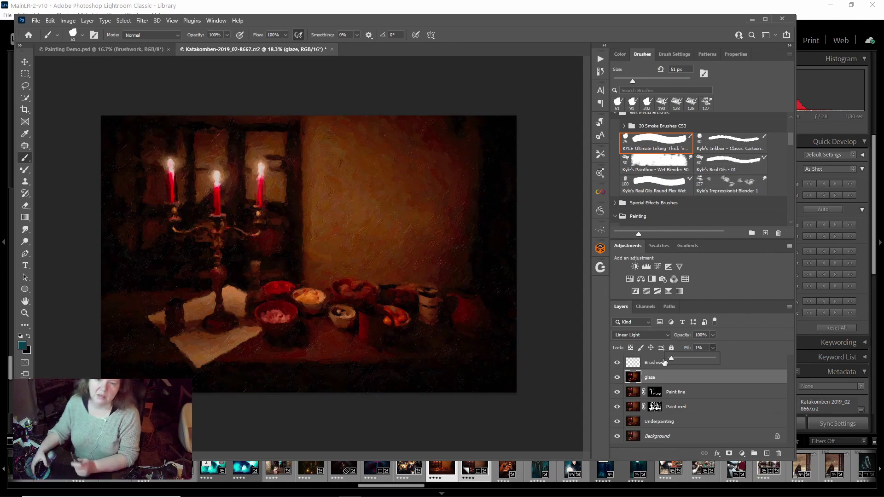
click(616, 377)
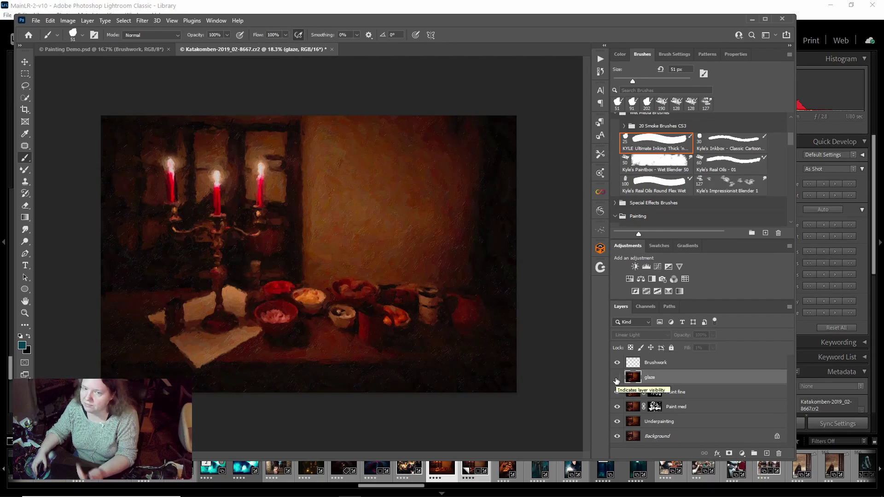
click(615, 378)
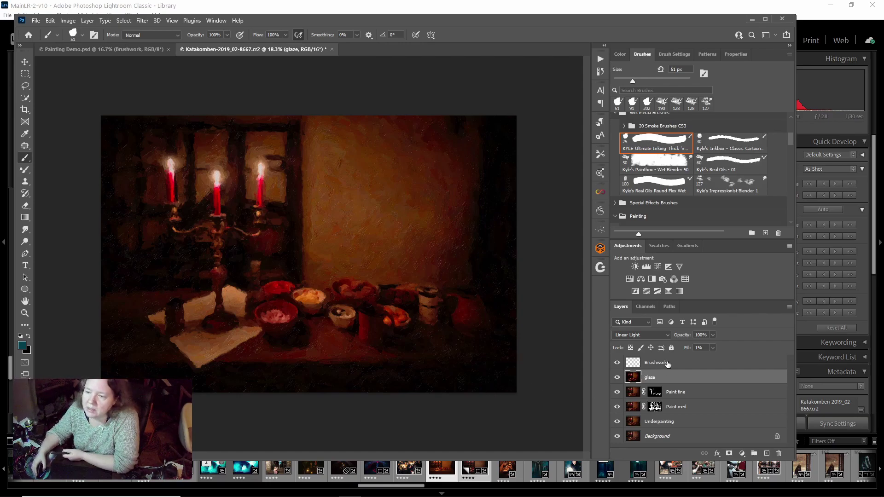
Step: Move the Brushwork layer directly below the glaze layer and hide the glaze
mouse_move(655, 364)
mouse_down()
mouse_move(644, 375)
mouse_move(629, 373)
mouse_up()
click(617, 363)
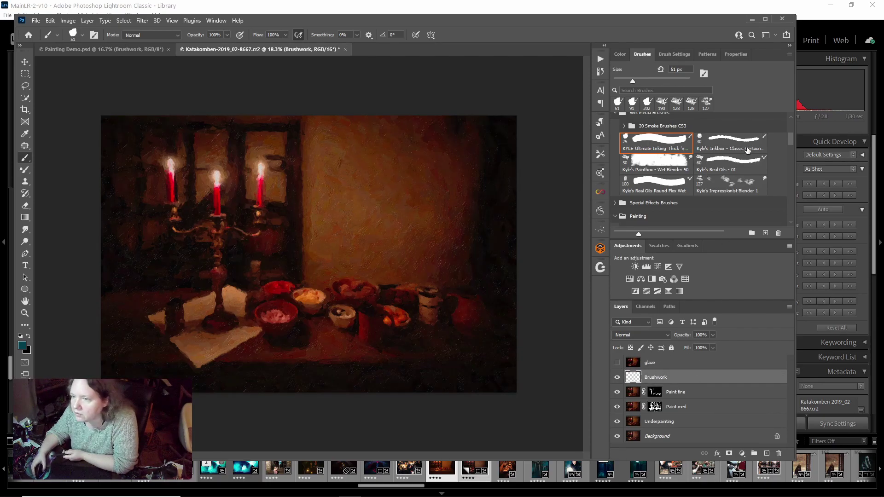
Step: Browse the wet and dry media brushes and choose Kyle's Ultimate Pastel Palooza for the Brushwork layer
click(743, 167)
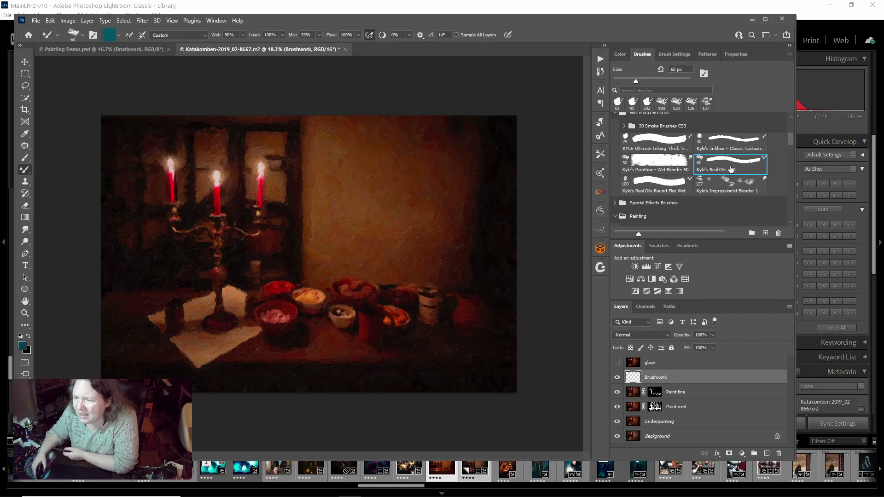
scroll(731, 169, down, 1)
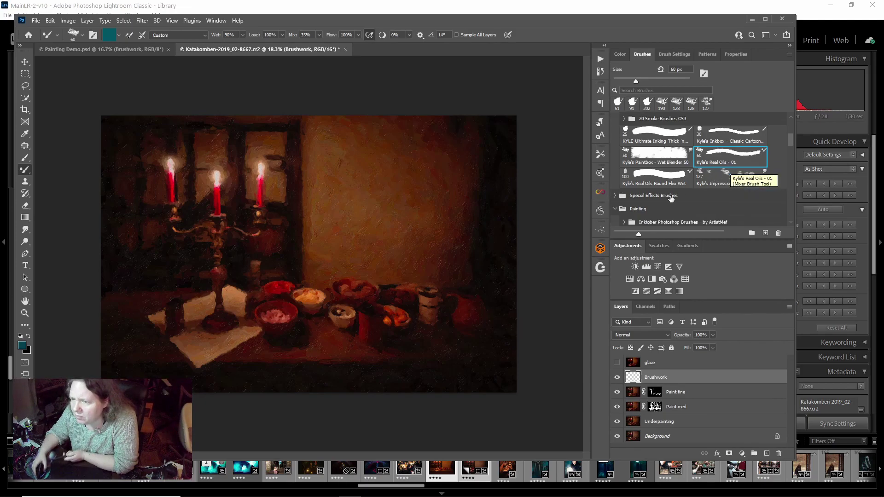
scroll(713, 168, up, 4)
click(713, 168)
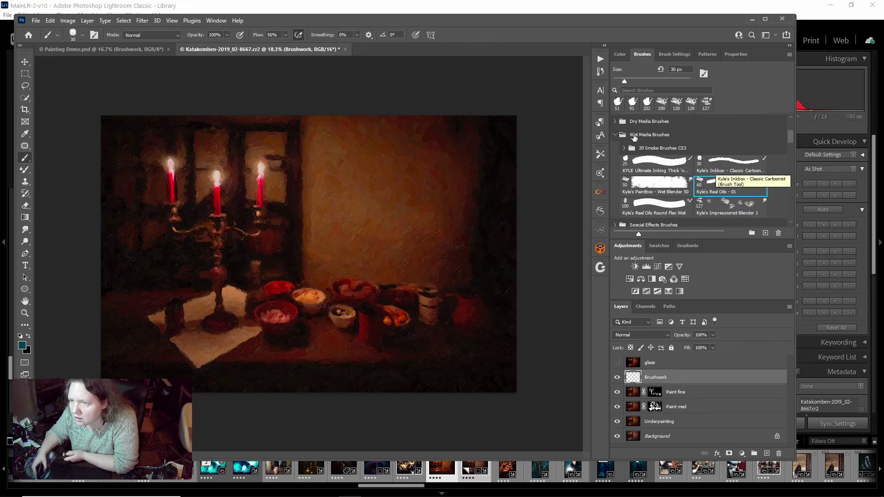
click(615, 122)
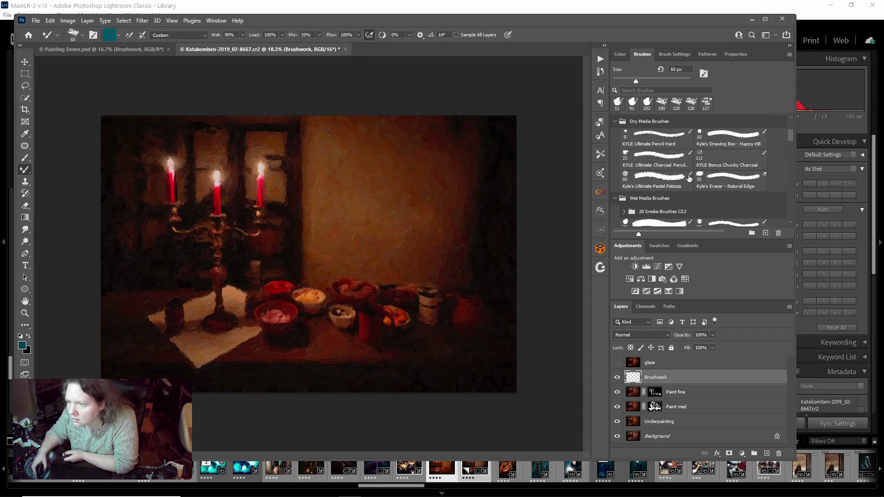
click(653, 183)
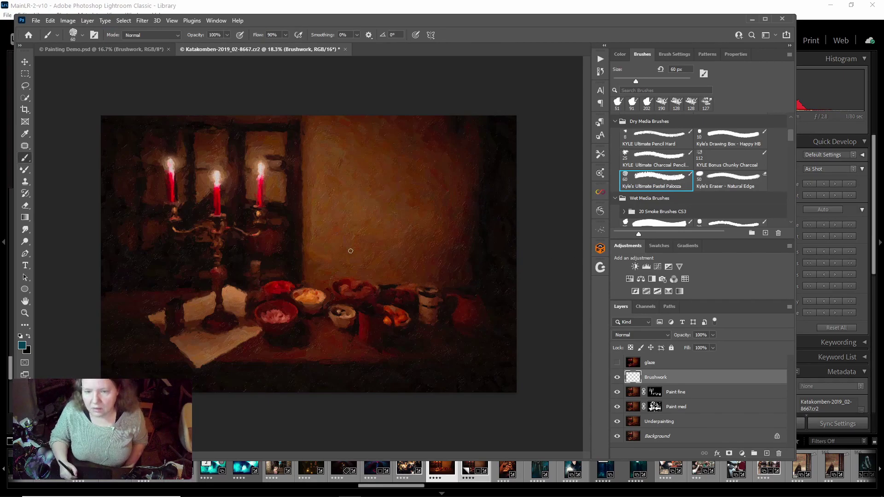
Step: Set the brush size to 35 px and paint the front red bowl's rim with reds sampled from the bowl
scroll(221, 327, up, 6)
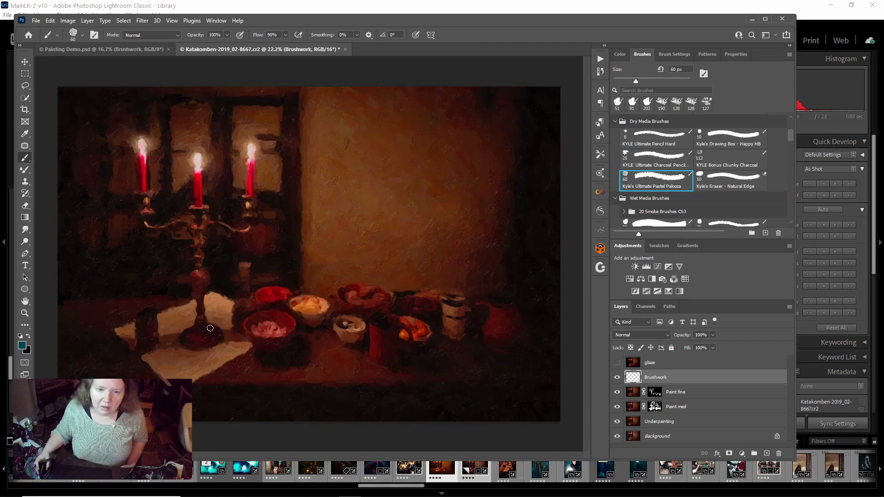
scroll(225, 327, up, 1)
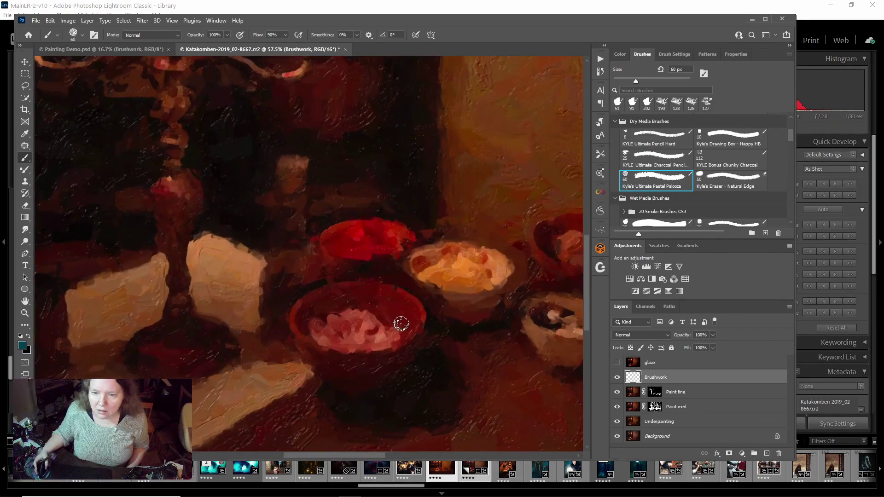
alt+click(293, 330)
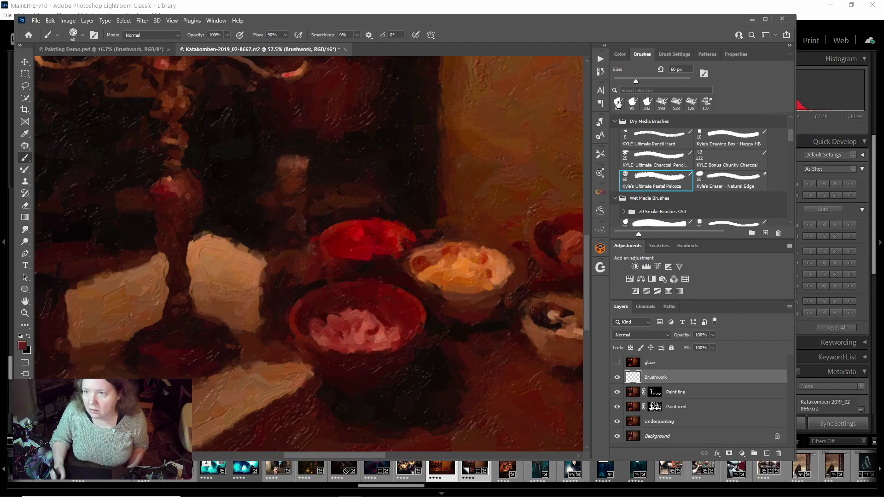
click(626, 80)
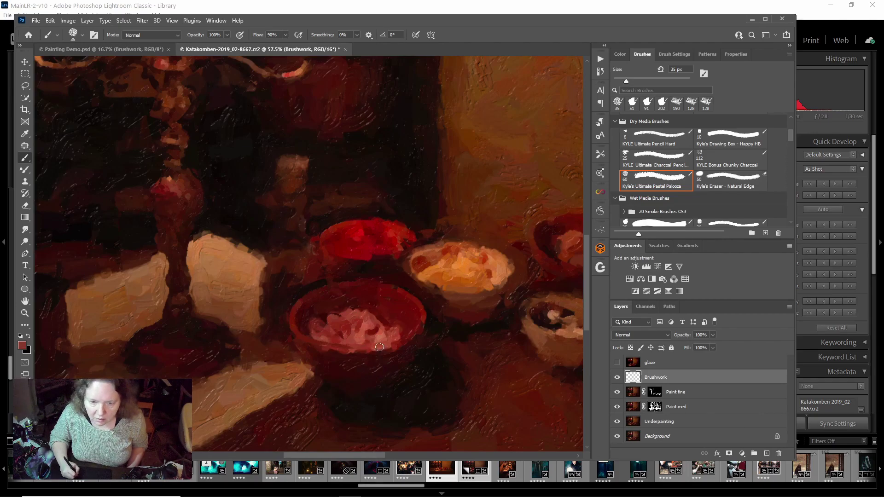
alt+click(426, 317)
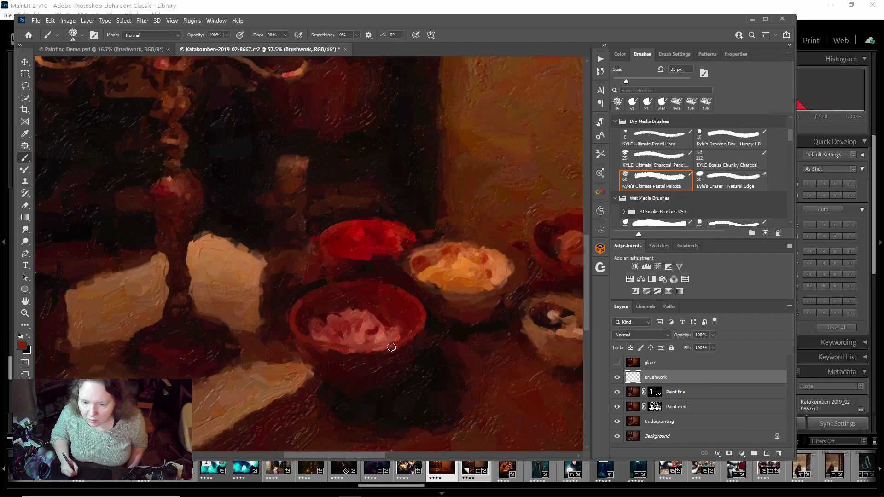
scroll(444, 310, up, 5)
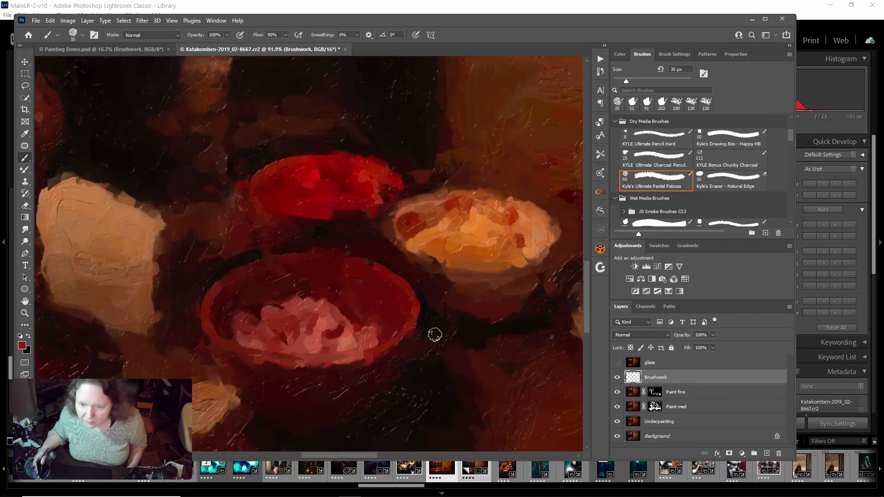
key(alt)
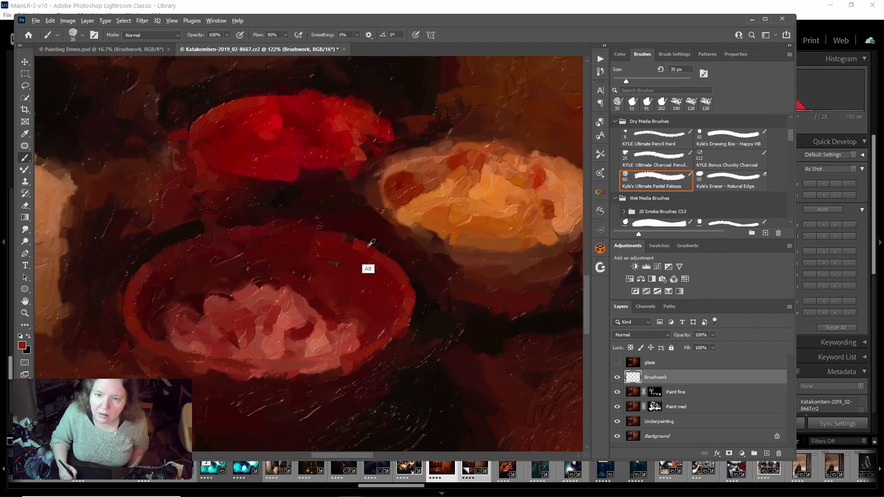
alt+click(371, 247)
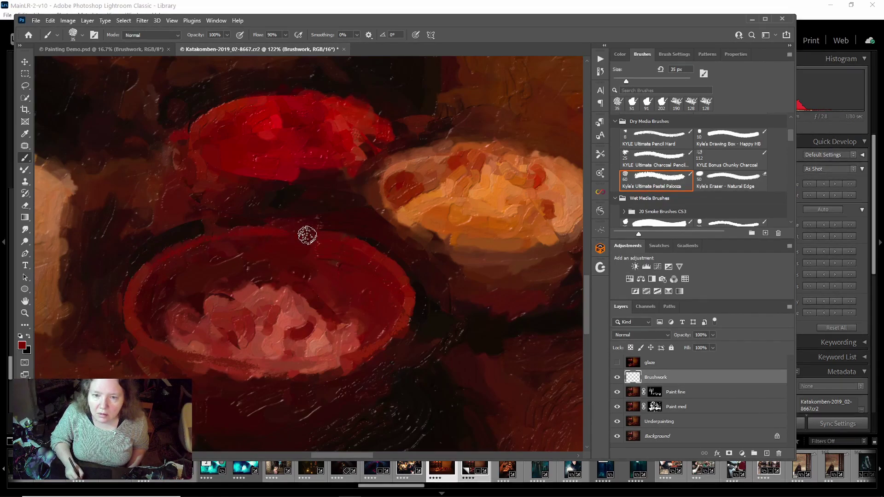
Step: Sample nearby brown, orange and red tones and dab them onto the yellow food bowl and the bright red bowl beside it
key(alt)
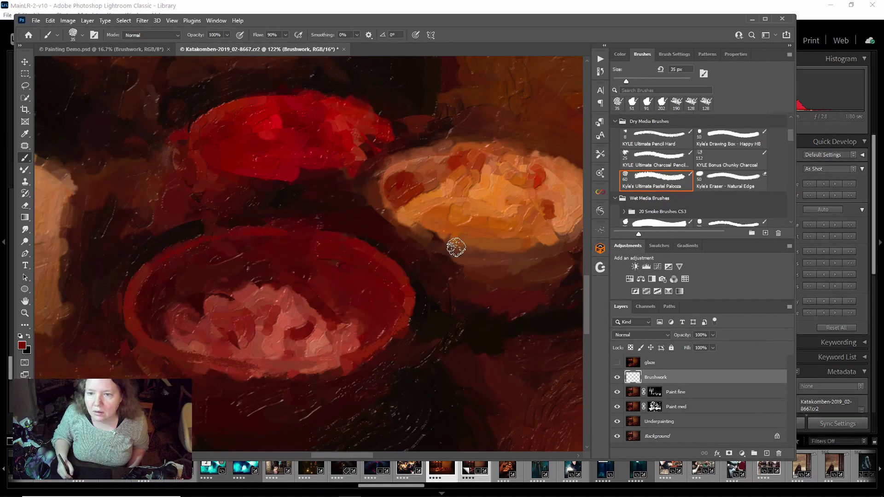
alt+click(503, 240)
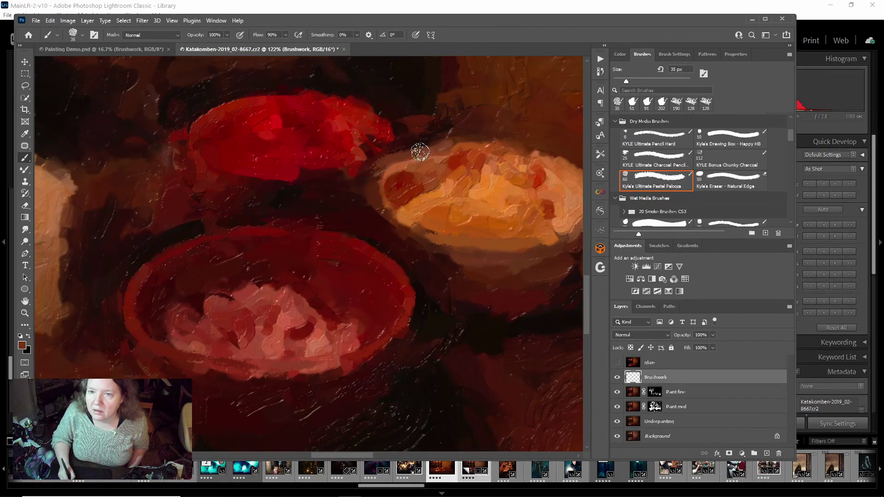
key(alt)
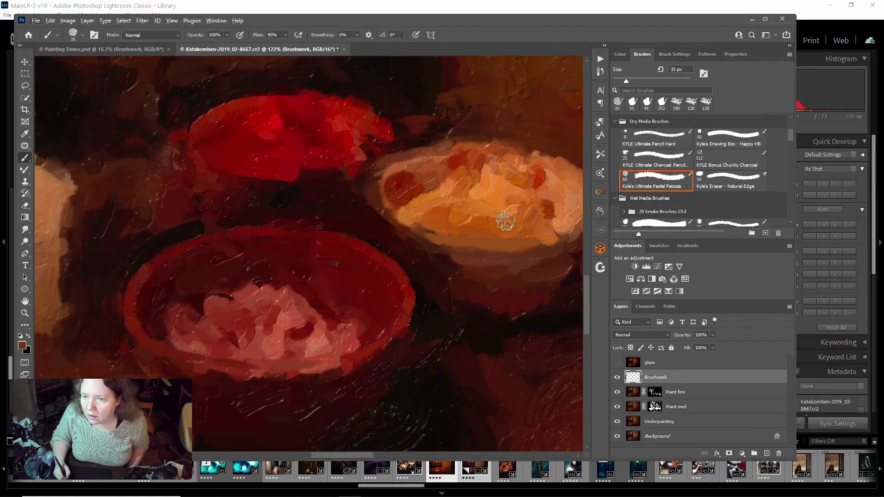
mouse_move(547, 200)
mouse_down()
mouse_move(552, 213)
mouse_move(543, 182)
mouse_up()
alt+click(539, 181)
drag(476, 163, 482, 173)
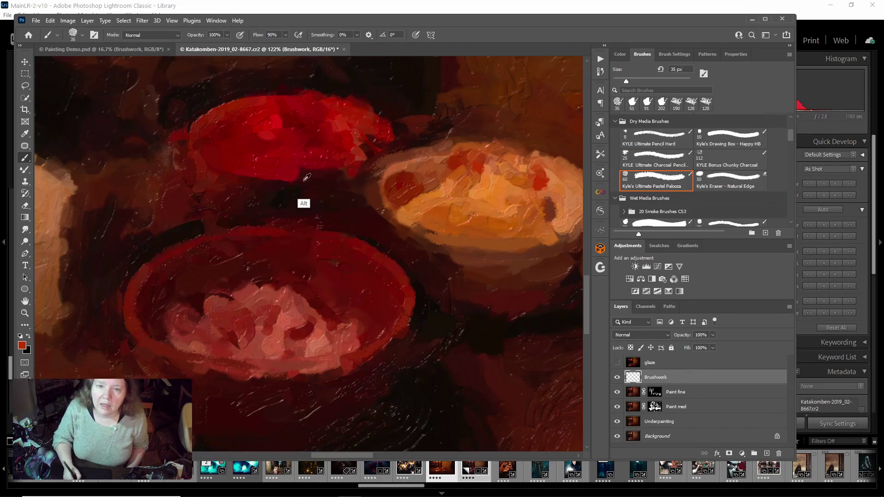
alt+click(295, 170)
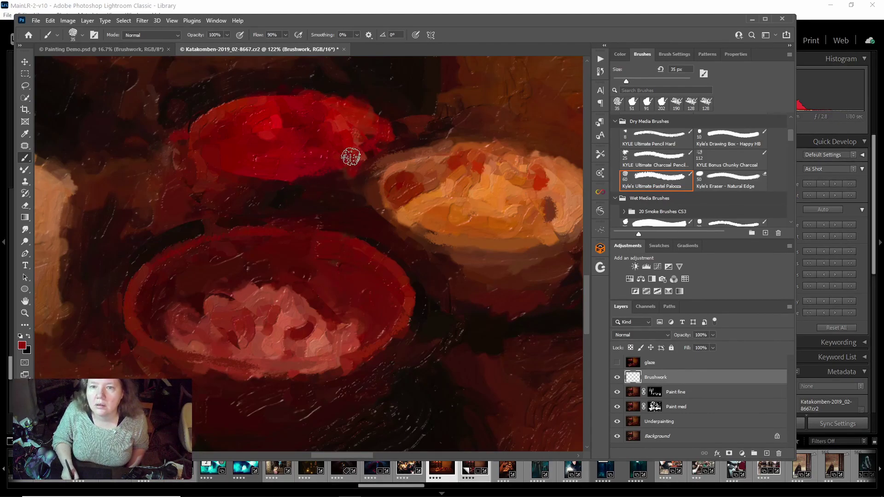
Step: Sample a light orange tone from the small pale bowl and paint textured highlights along its rim
scroll(285, 137, down, 3)
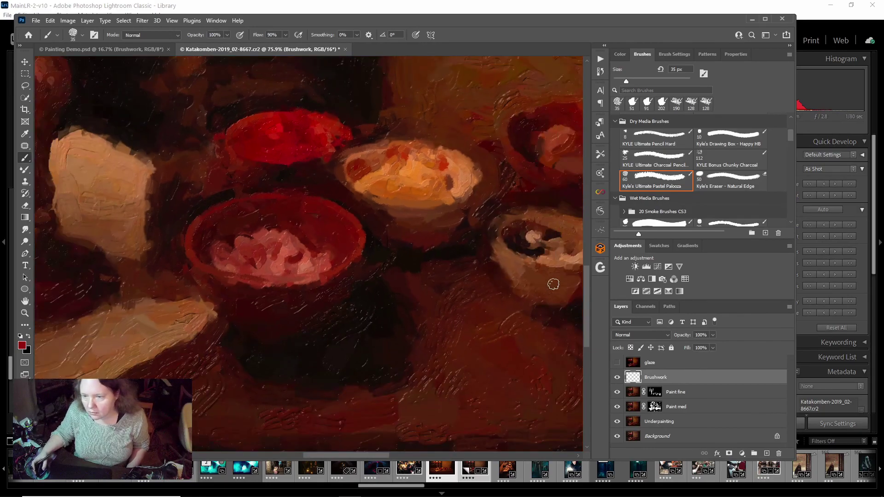
scroll(550, 285, up, 3)
alt+drag(529, 325, 336, 358)
drag(537, 303, 271, 333)
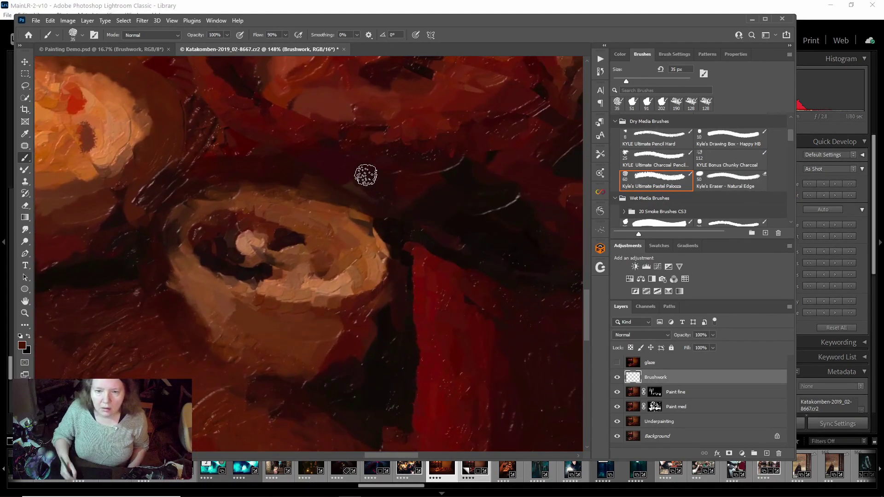
key(alt)
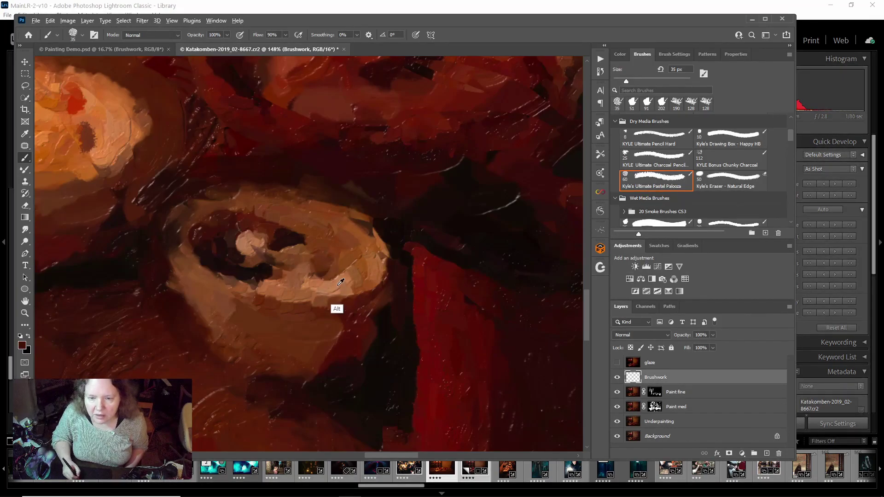
alt+click(337, 281)
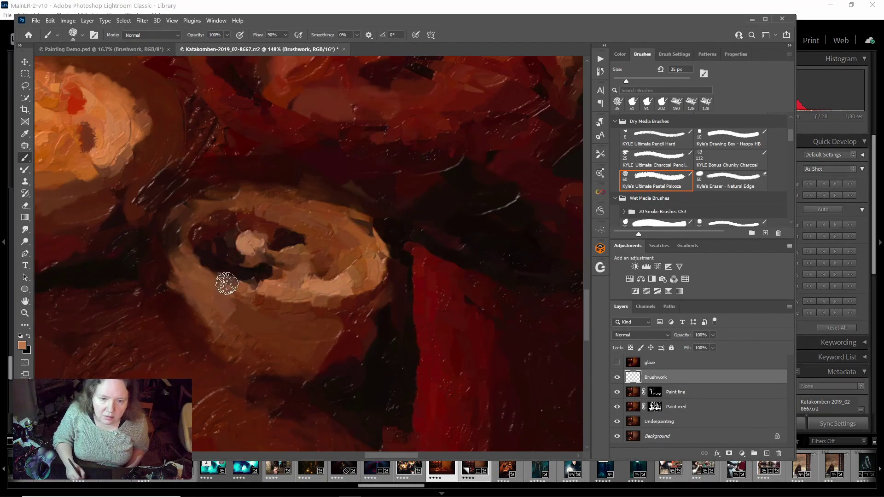
drag(166, 234, 190, 267)
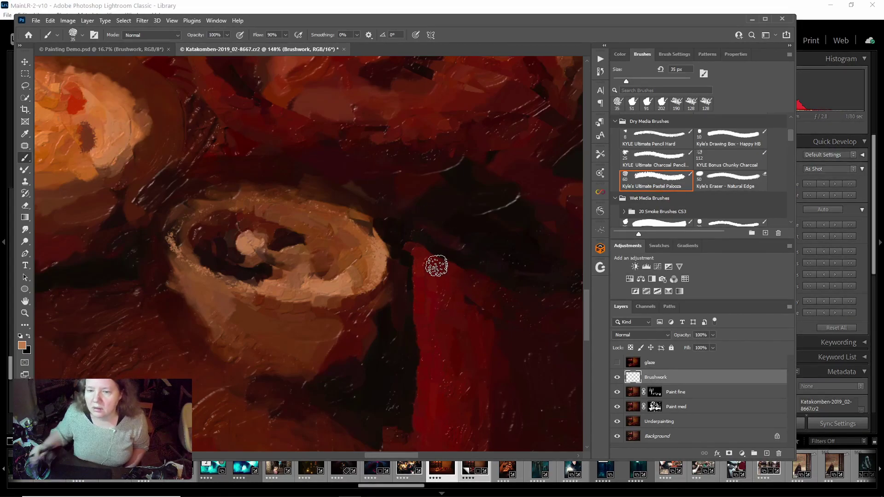
Step: Enlarge the brush to 180 px and try a light orange stroke across the cloth
scroll(436, 265, down, 5)
scroll(429, 308, down, 2)
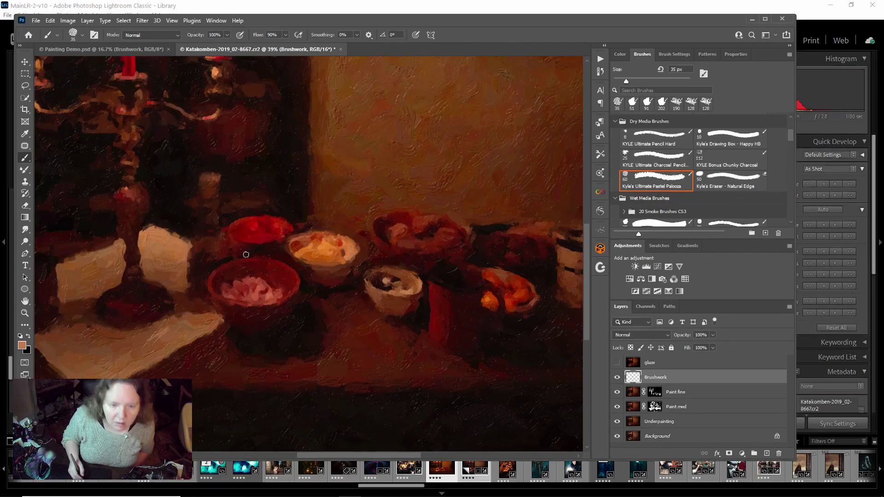
click(666, 81)
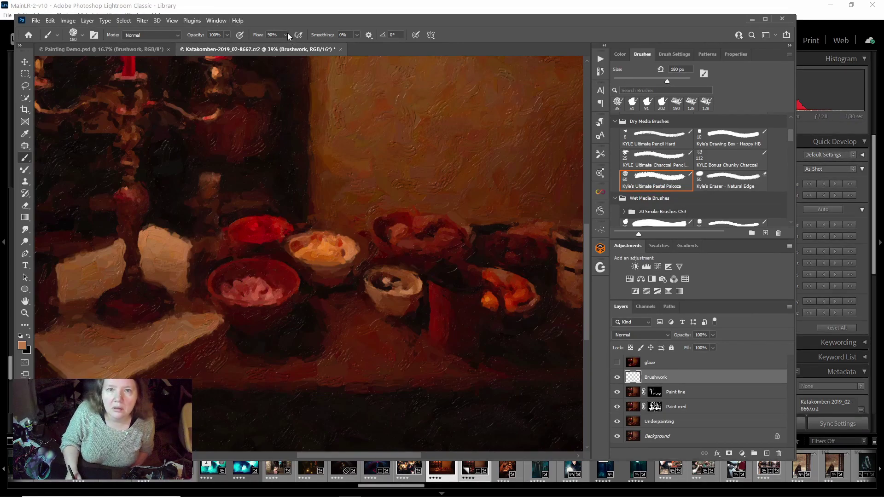
mouse_move(120, 357)
mouse_down()
mouse_move(190, 326)
mouse_move(156, 340)
mouse_move(186, 331)
mouse_up()
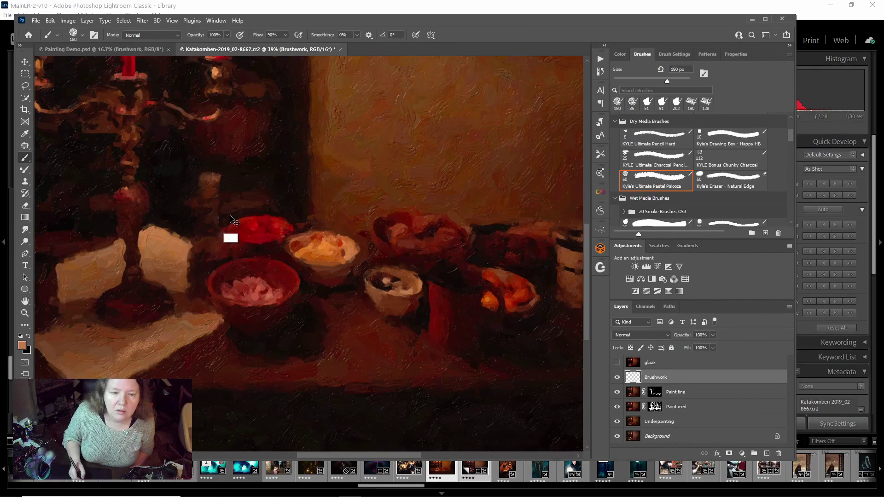
Step: Lower the brush flow to 19% and brush sampled dark red and orange-red tones softly over the table and the orange fruit bowl
click(285, 35)
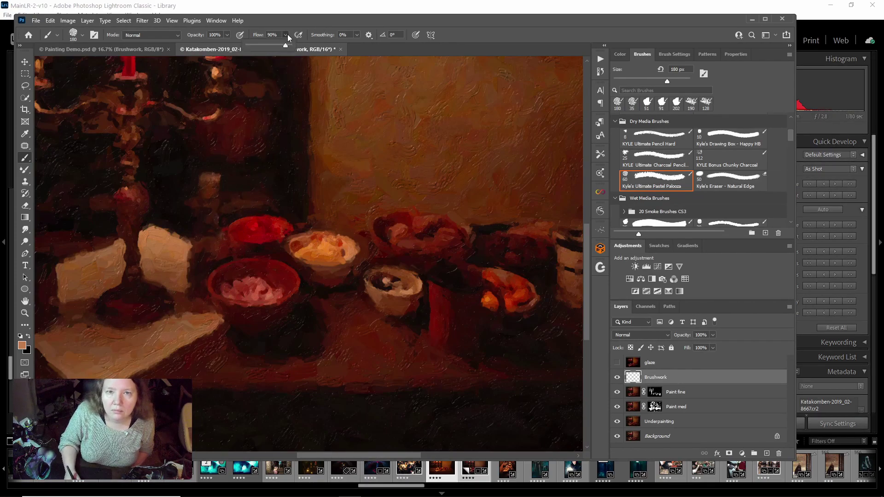
click(255, 45)
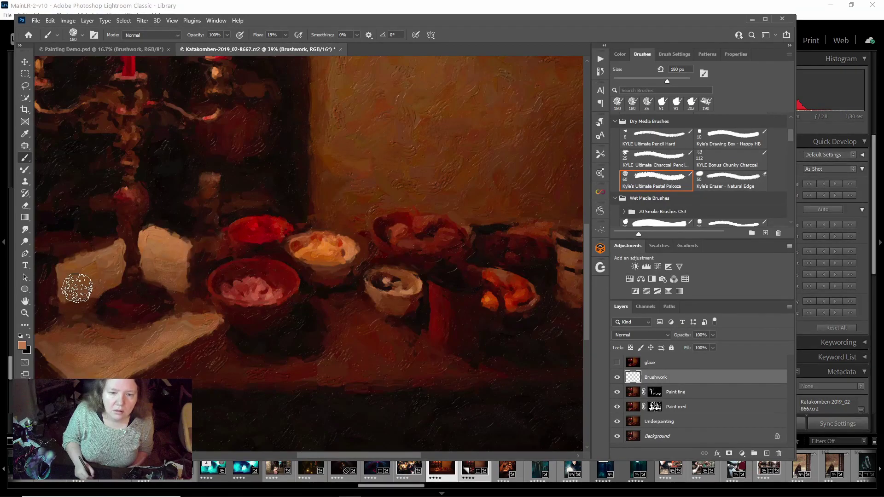
key(alt)
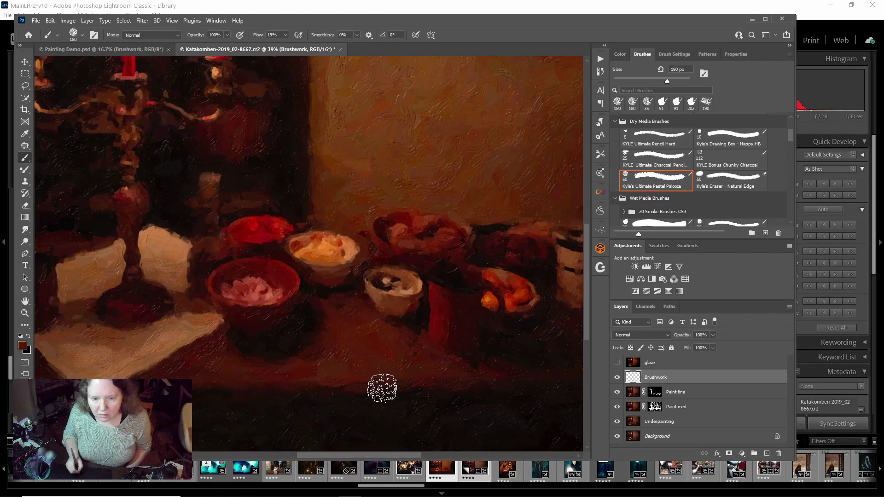
key(alt)
alt+click(529, 295)
drag(527, 285, 502, 296)
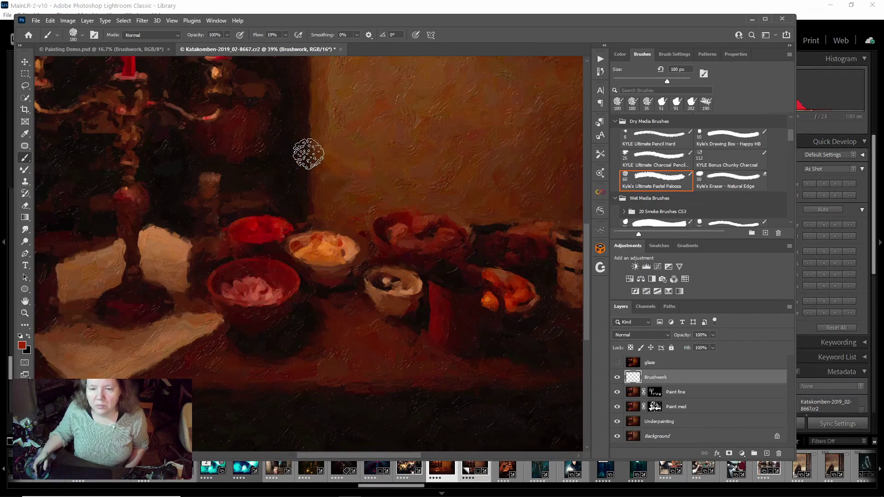
Step: Try strokes in sampled bright and dark red on the rightmost candle with the 180 px brush
scroll(237, 156, down, 1)
drag(264, 148, 360, 309)
key(alt)
alt+click(318, 216)
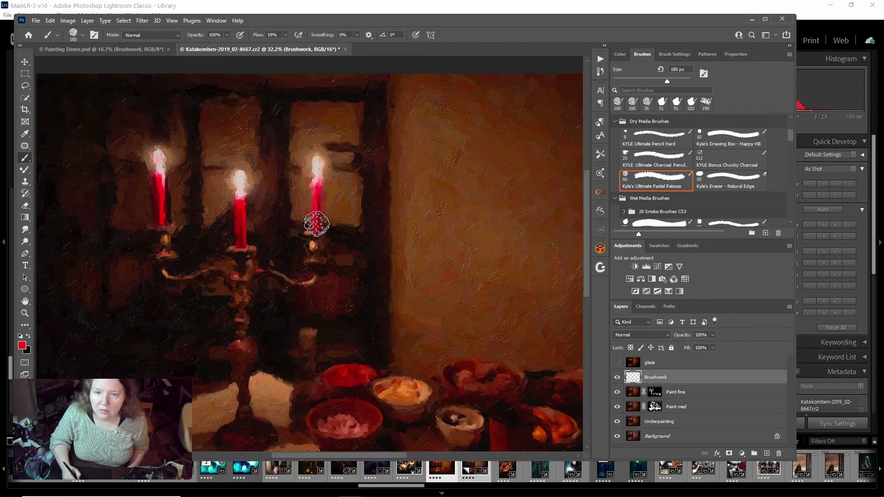
key(alt)
alt+click(245, 230)
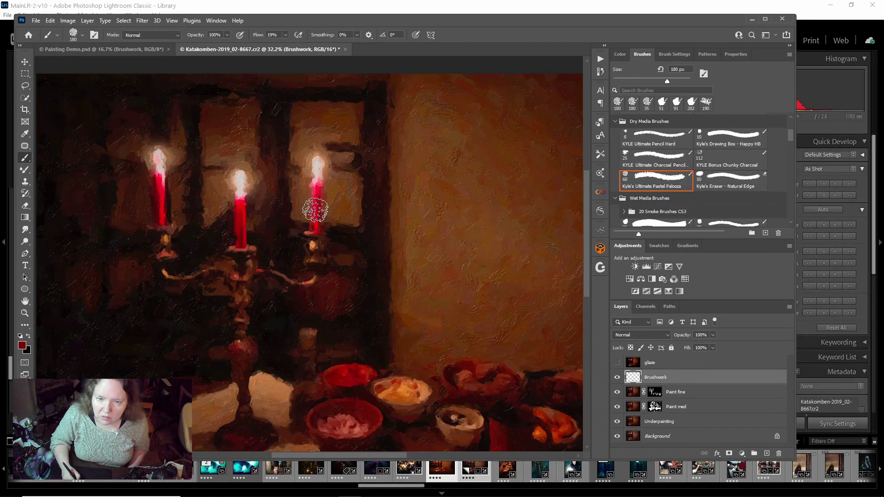
key(ctrl)
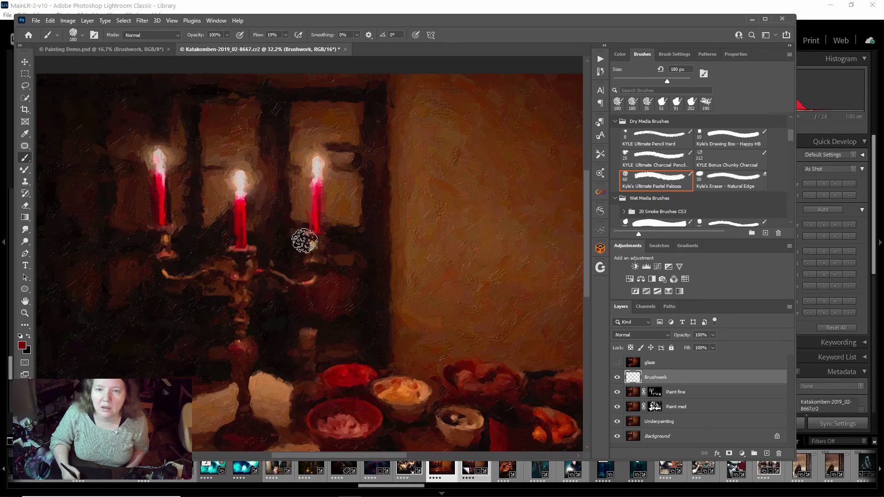
Step: Reduce the brush to 54 px and touch up the rightmost candle and its holder with sampled red and orange tones
key(alt)
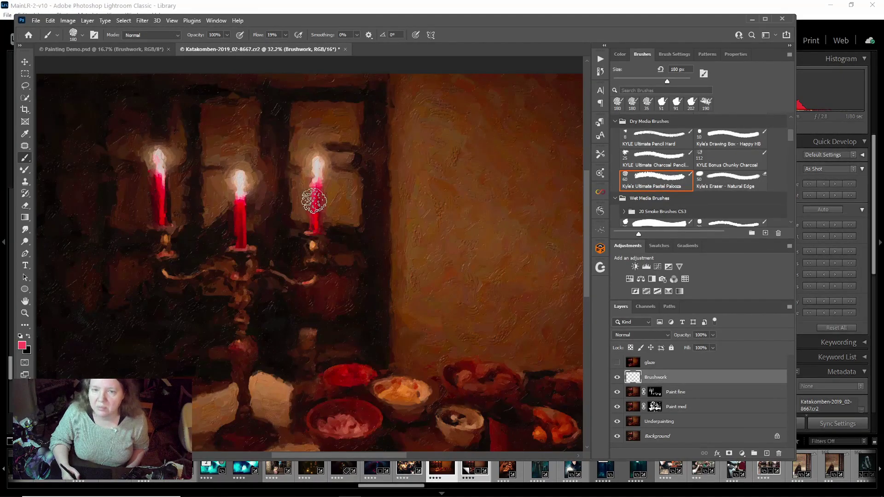
key(alt)
alt+click(162, 199)
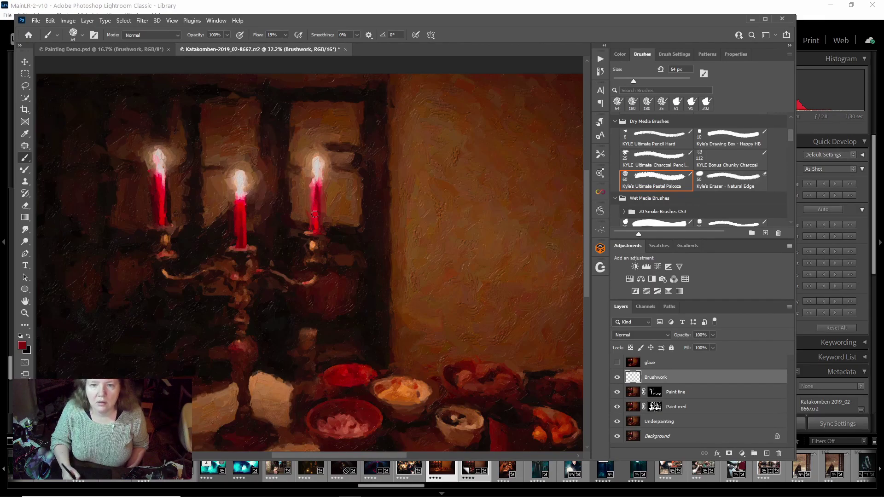
alt+click(313, 244)
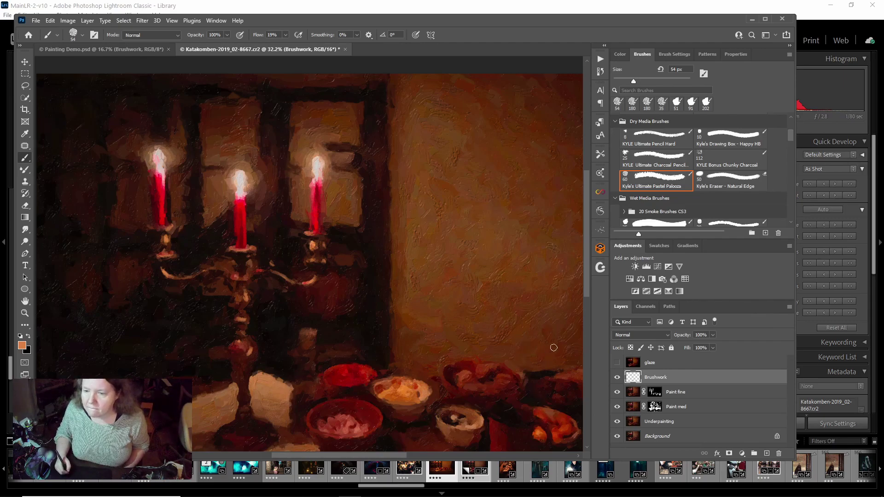
Step: Switch to the KYLE Bonus Chunky Charcoal brush and set it to 437 px with 16% flow
mouse_move(560, 332)
mouse_down()
mouse_move(428, 316)
mouse_move(393, 300)
mouse_up()
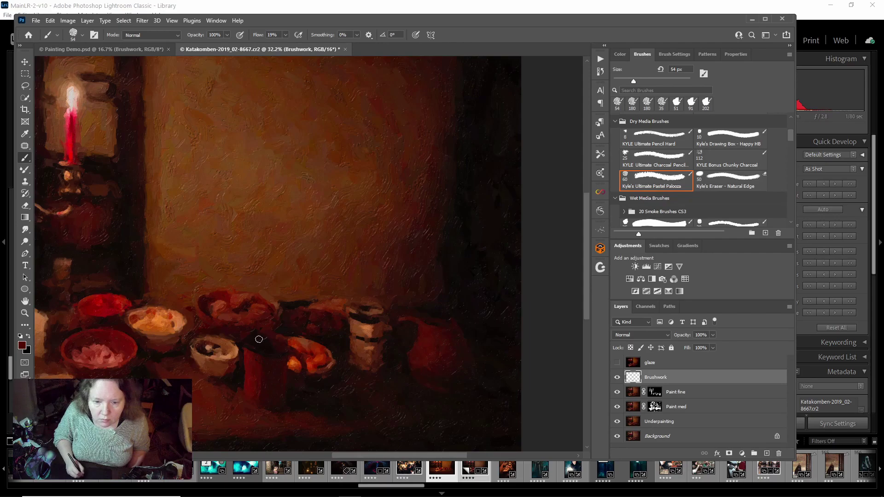
click(733, 161)
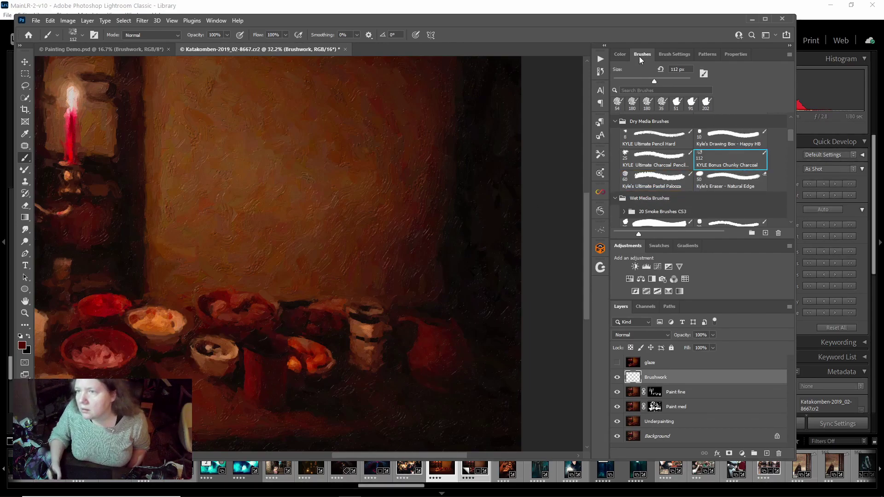
click(670, 79)
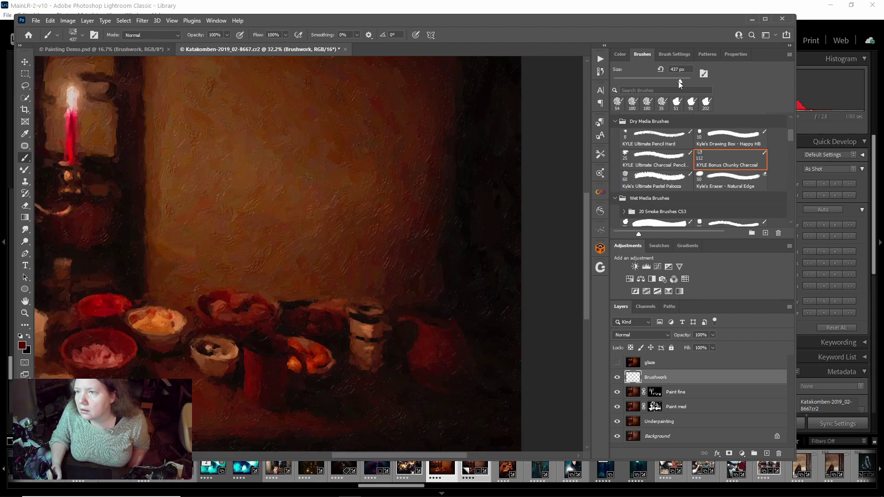
click(285, 34)
drag(286, 44, 249, 44)
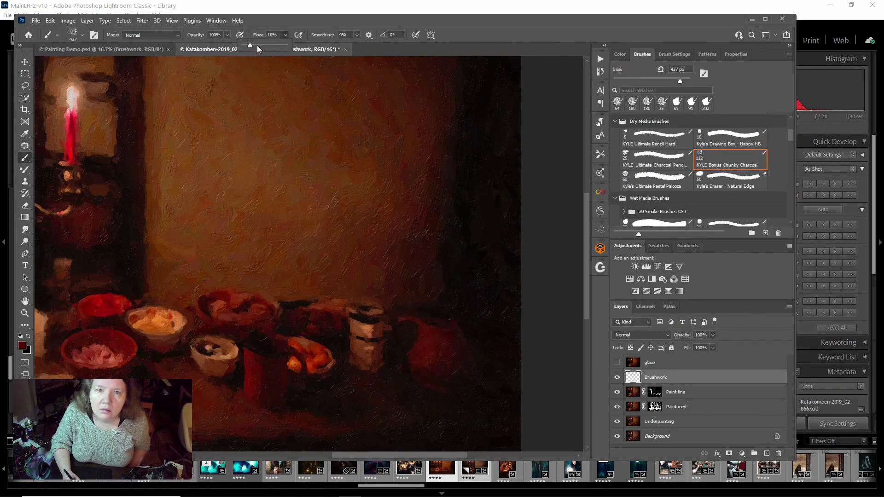
Step: Sample brown and dark brown tones from the wall and brush soft charcoal texture over its darker side
alt+click(292, 179)
mouse_move(279, 213)
mouse_down()
mouse_move(268, 204)
mouse_move(328, 240)
mouse_move(374, 199)
mouse_move(384, 169)
mouse_up()
mouse_move(392, 200)
mouse_down()
mouse_move(408, 210)
mouse_move(398, 183)
mouse_move(365, 164)
mouse_move(388, 198)
mouse_up()
alt+click(372, 246)
alt+click(411, 171)
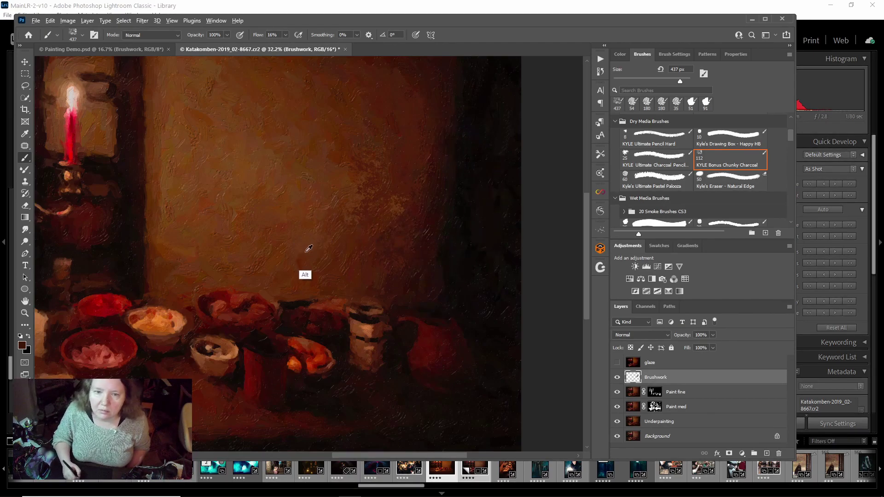
alt+click(287, 259)
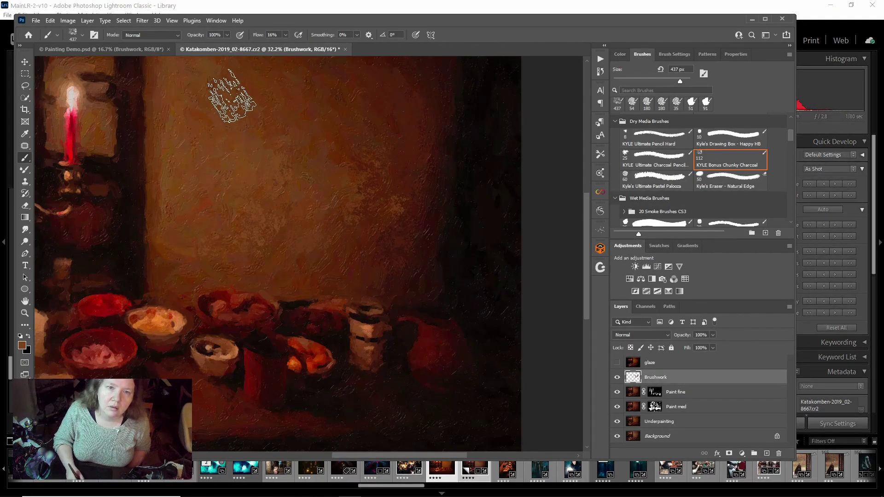
Step: Brush sampled browns across the upper wall and a sampled near-black over the dark areas around the wall, window frame and table
scroll(266, 66, down, 3)
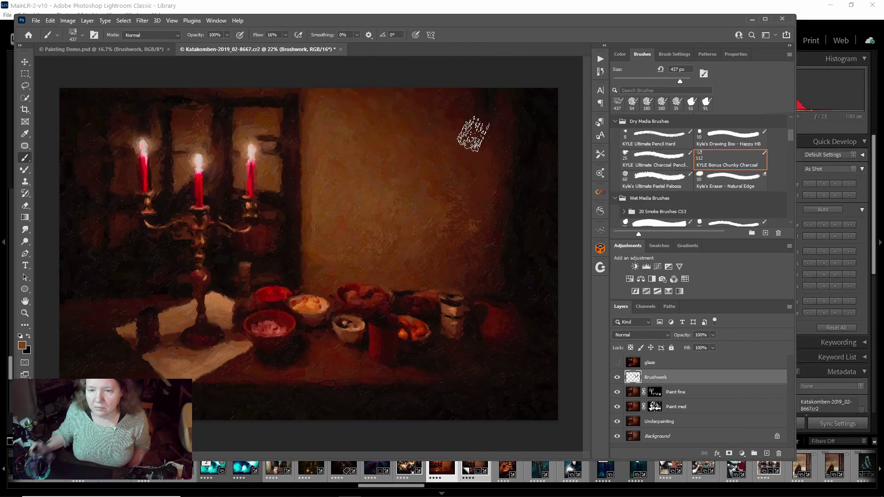
key(alt)
alt+click(373, 138)
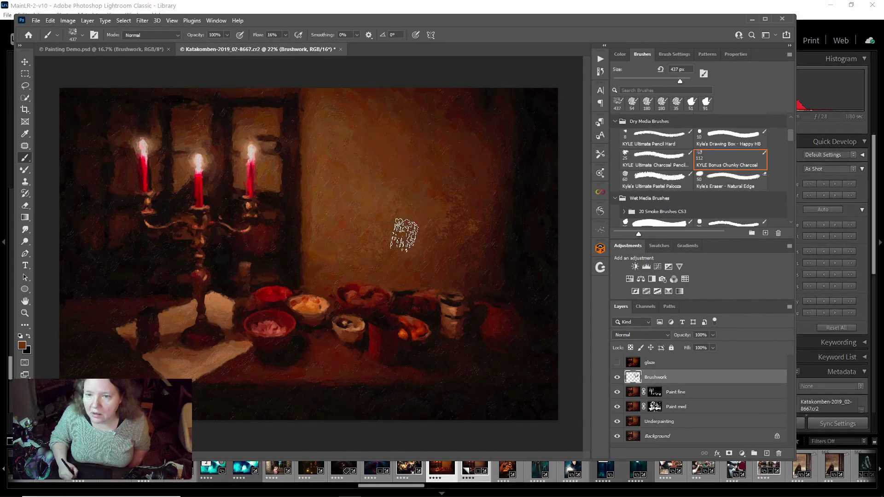
key(alt)
alt+click(446, 107)
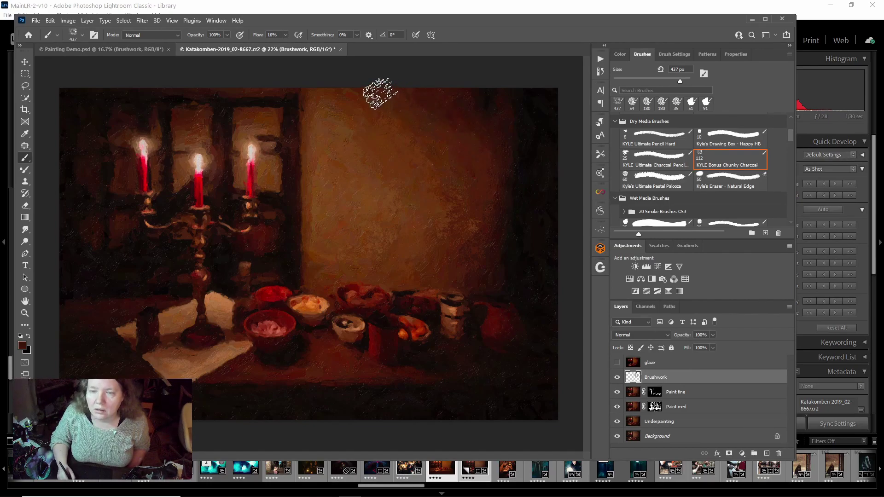
alt+click(364, 107)
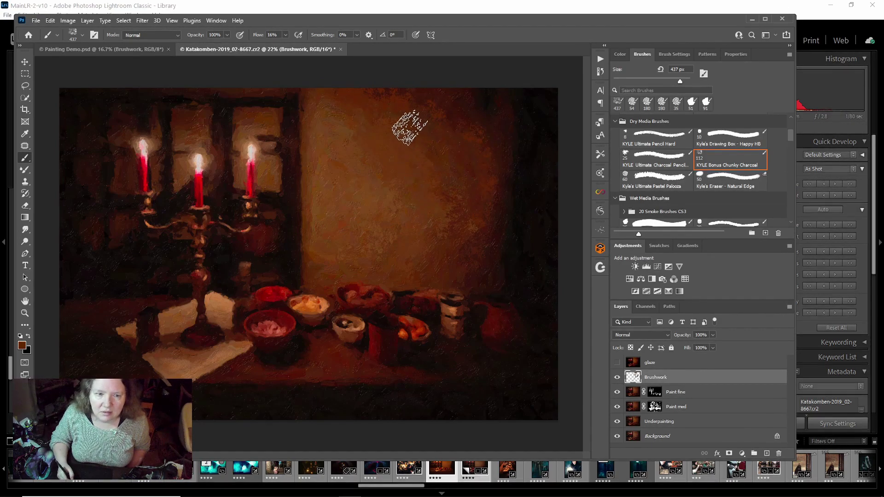
alt+click(84, 197)
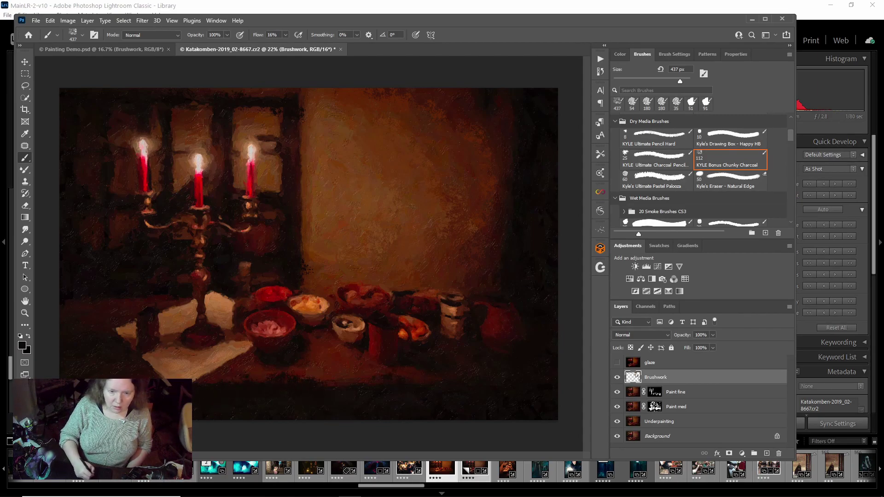
Step: Choose Kyle's Impressionist Blender 1 for the Smudge tool at 245 px and 19% strength, and test it on the upper wall
click(25, 229)
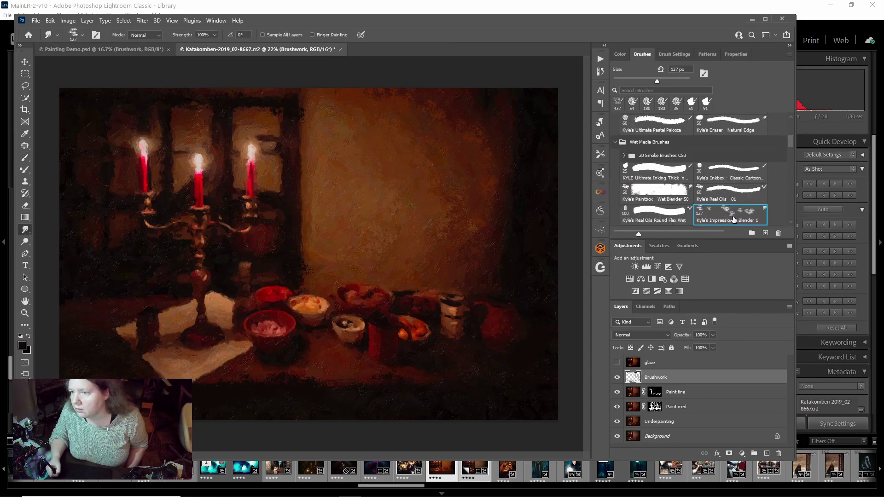
drag(662, 81, 673, 81)
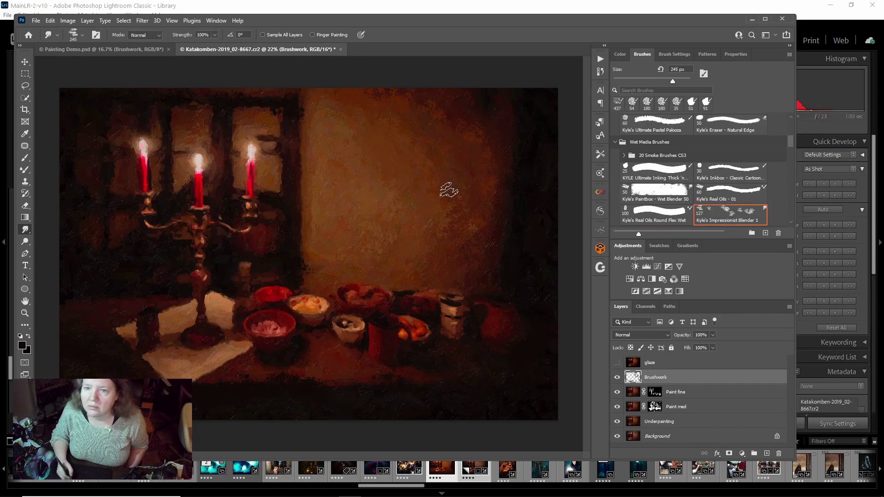
click(214, 35)
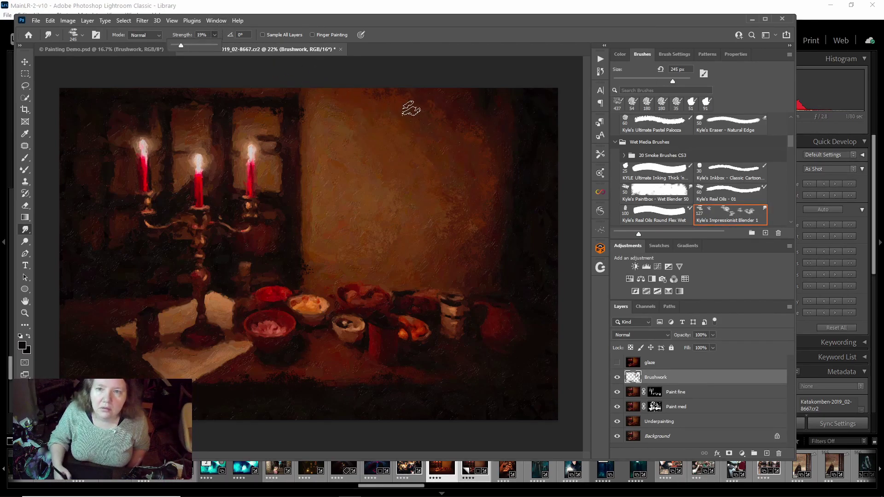
click(417, 110)
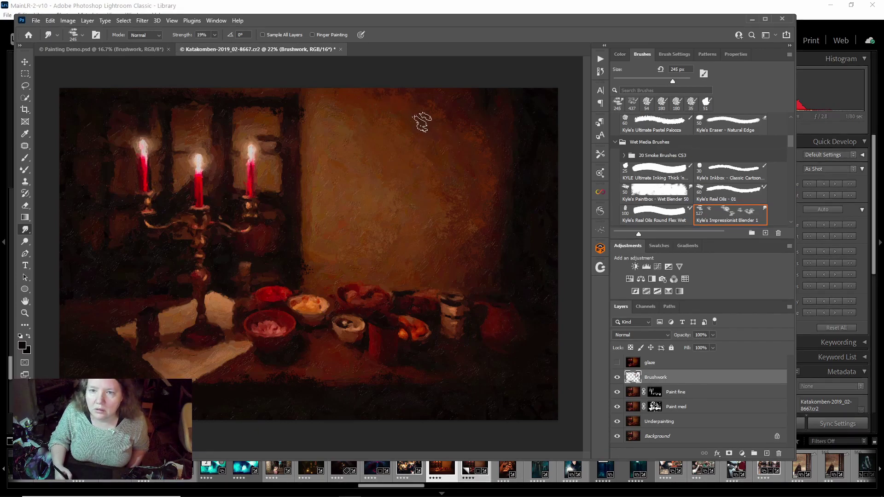
Step: Lower the smudge strength to 4% and try blending the strokes along the upper wall
click(215, 35)
click(208, 45)
click(387, 96)
drag(434, 111, 428, 123)
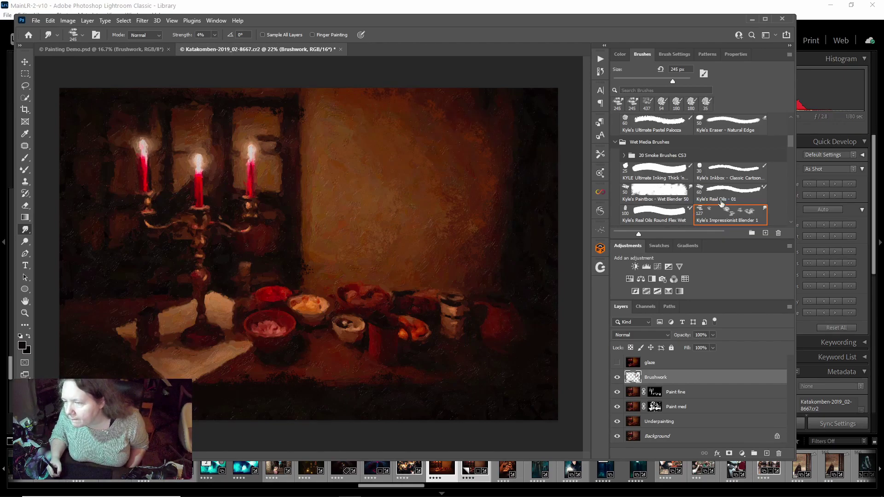
Step: Enable Sample All Layers for the Smudge tool and blend the charcoal strokes on the wall into the painting
scroll(789, 206, down, 5)
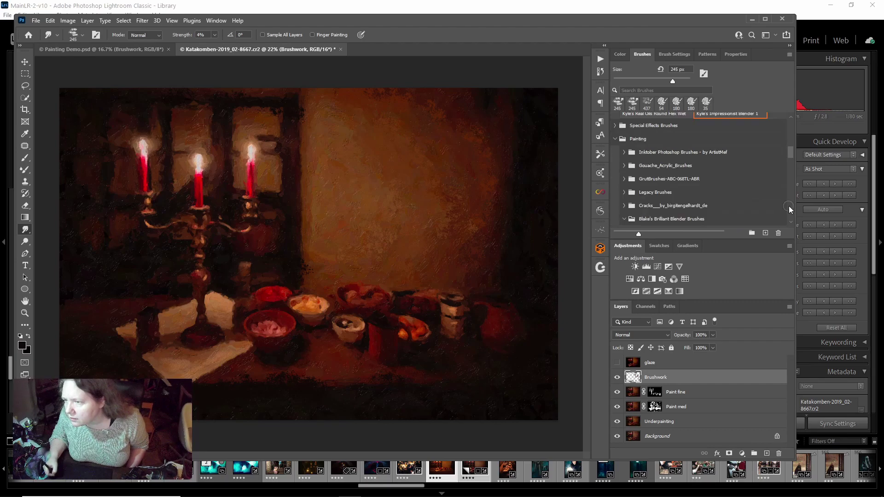
scroll(792, 147, up, 3)
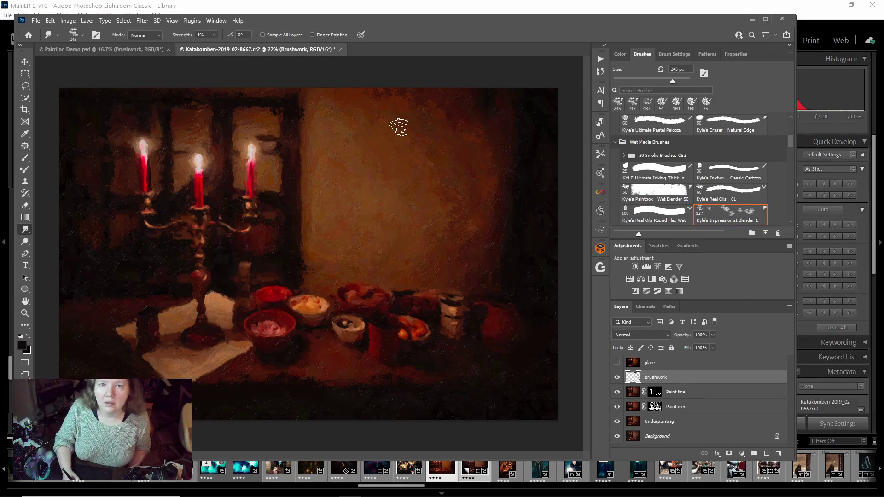
click(262, 35)
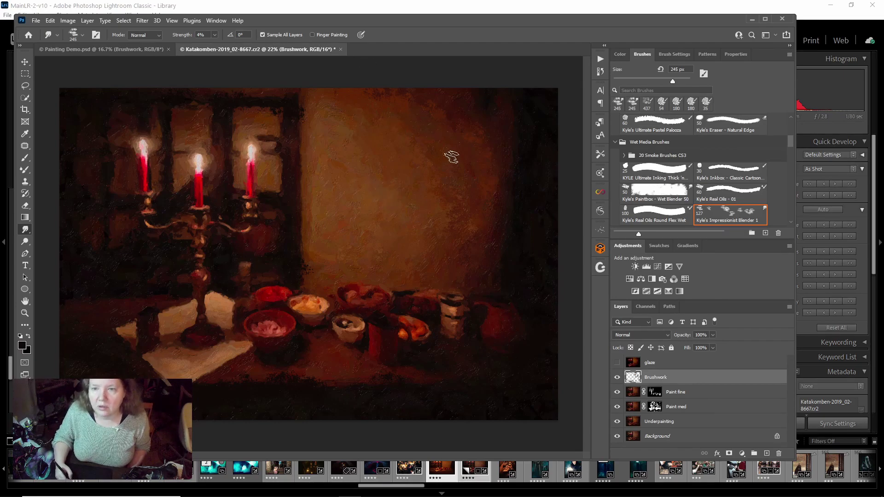
drag(391, 97, 421, 98)
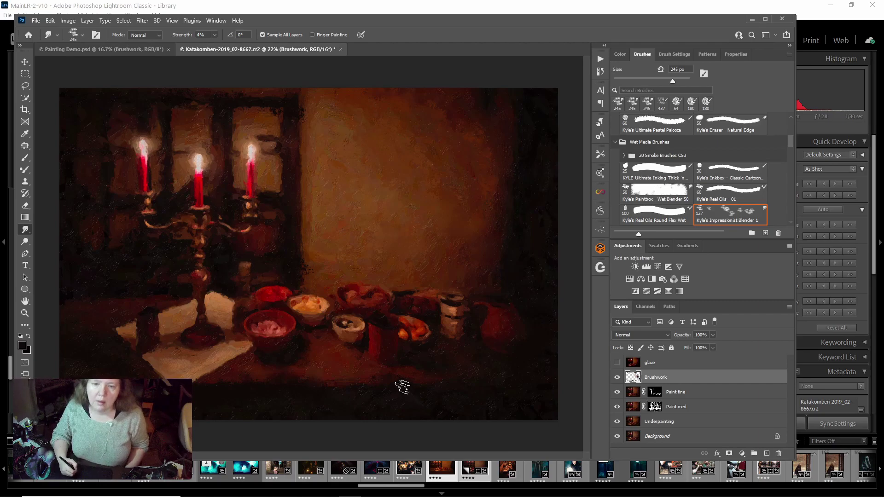
Step: Erase stray dark strokes along the table's front edge on the Brushwork layer with a 50 px eraser
click(26, 206)
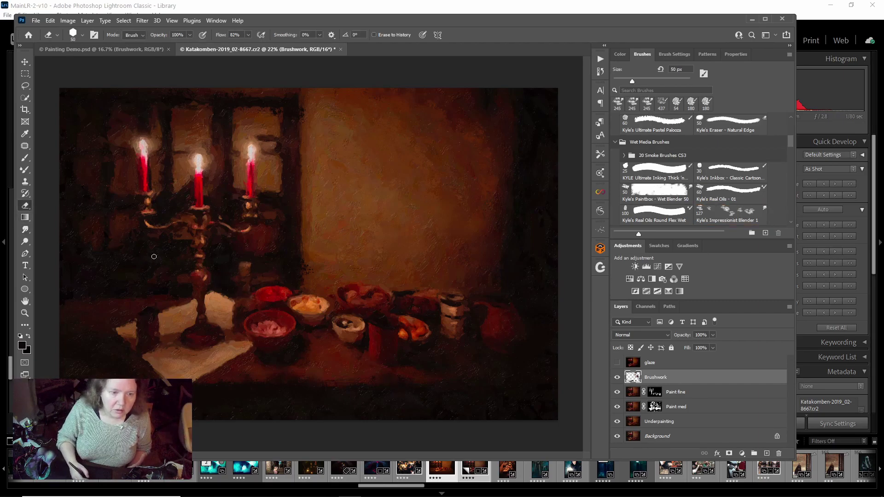
drag(288, 380, 298, 376)
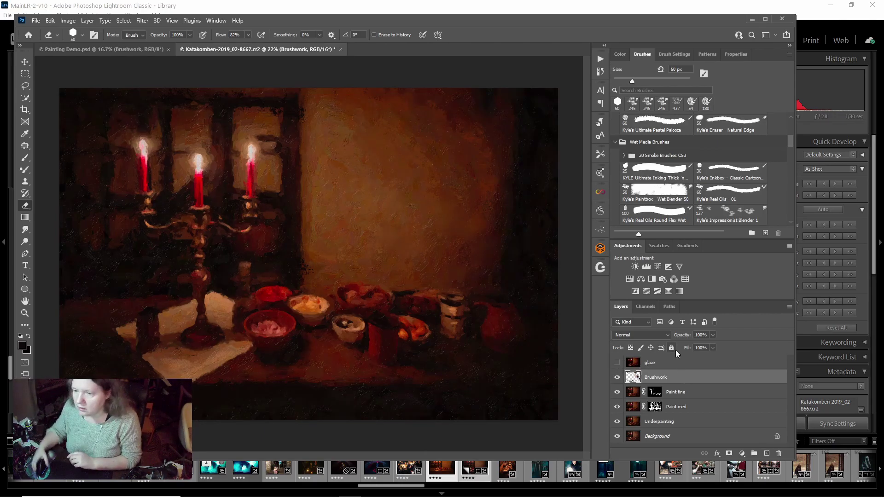
Step: Add a Bevel & Emboss effect to the Brushwork layer and inspect its settings against the brush texture
double_click(699, 378)
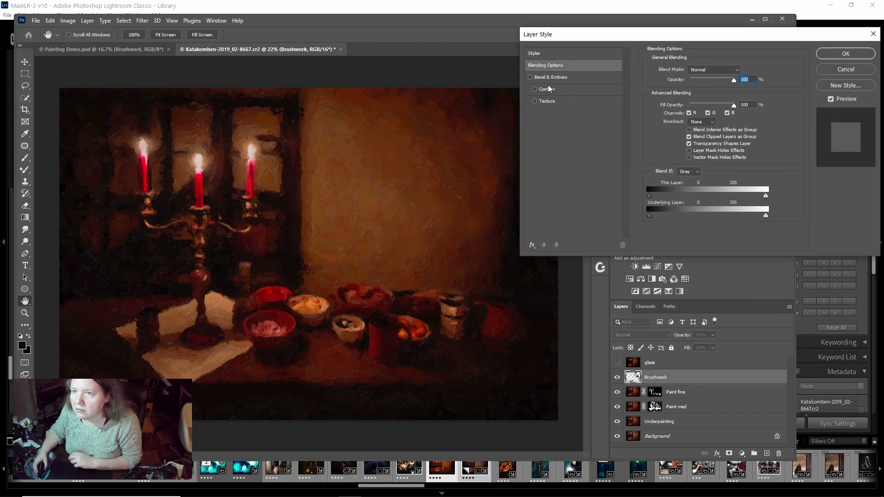
click(530, 77)
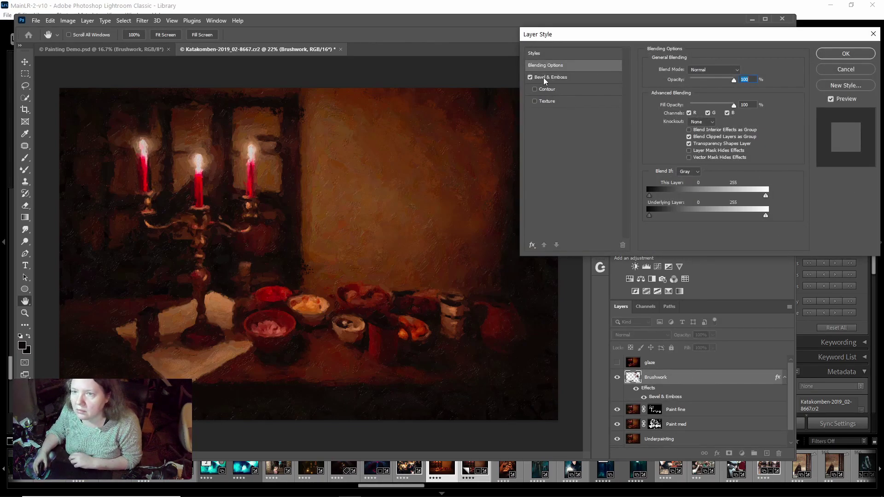
click(543, 77)
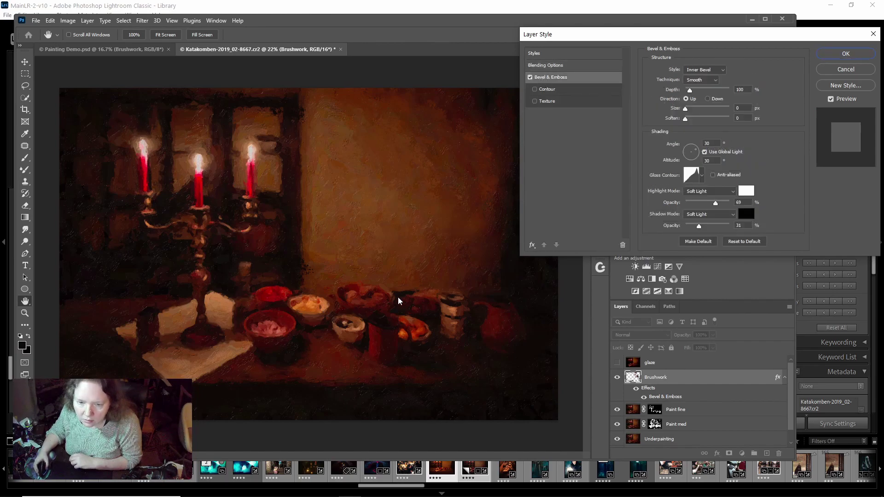
scroll(296, 329, up, 5)
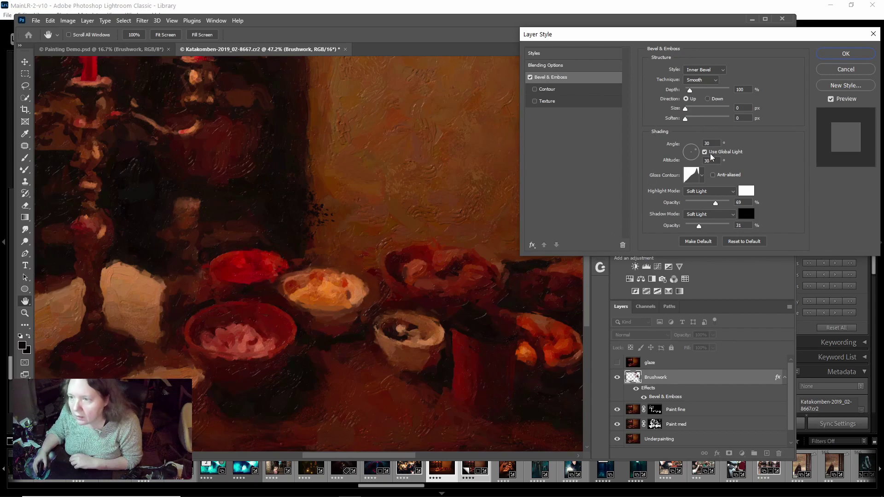
Step: Try the Contour option on the Brushwork layer's Bevel & Emboss effect
click(534, 91)
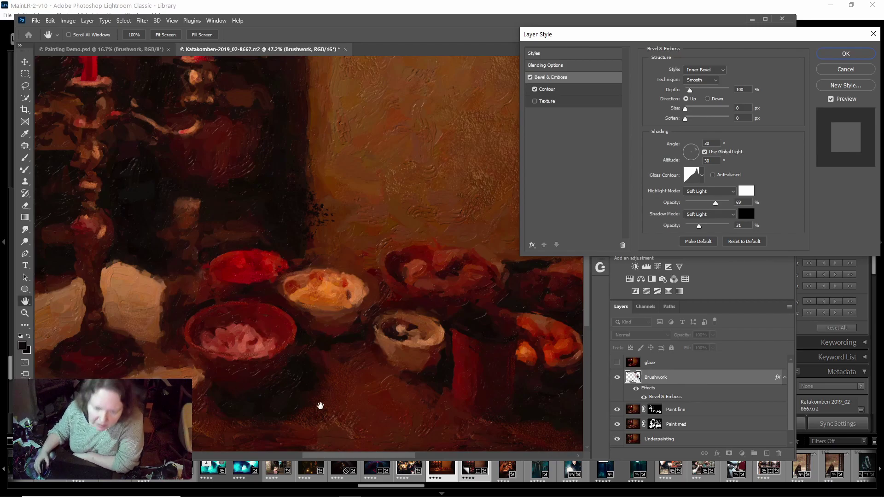
click(560, 89)
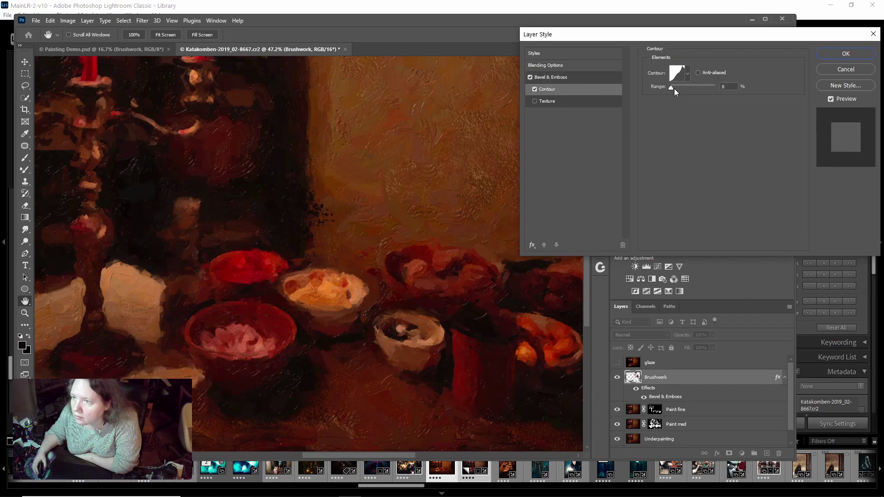
click(534, 90)
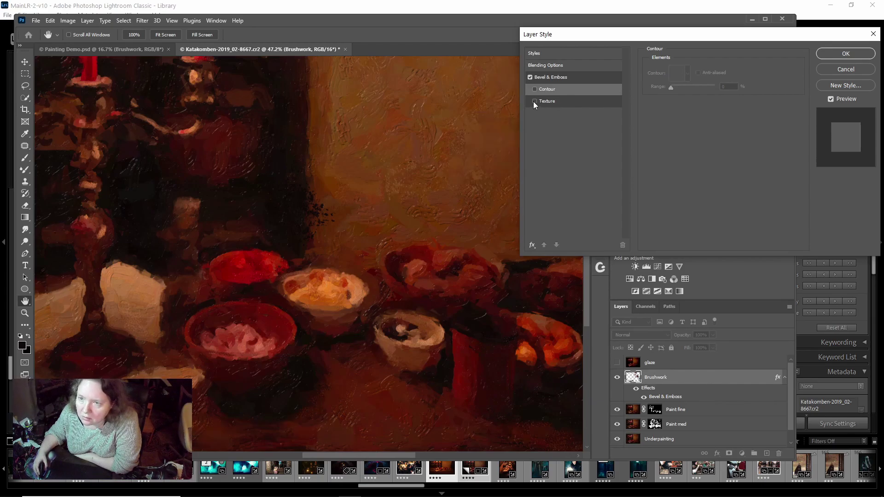
Step: Enable Texture for the Brushwork layer's Bevel & Emboss, using the second pattern in the legacy Artists Brushes Canvas set
click(556, 106)
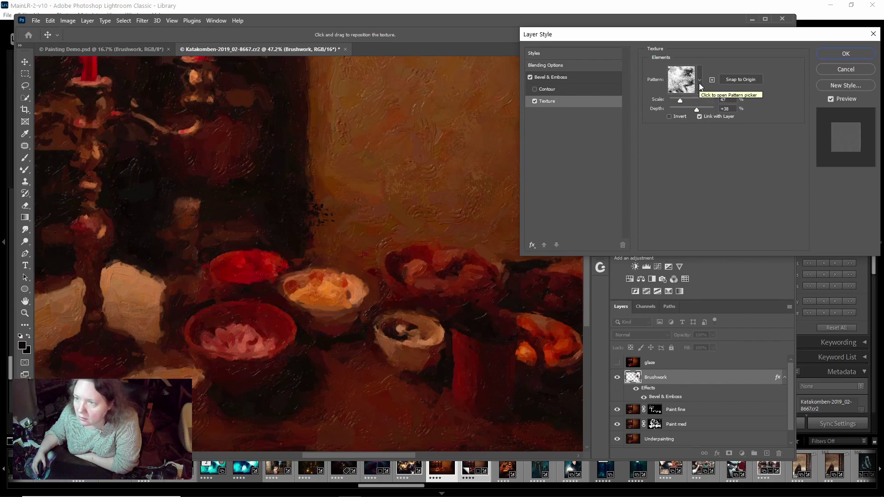
click(700, 81)
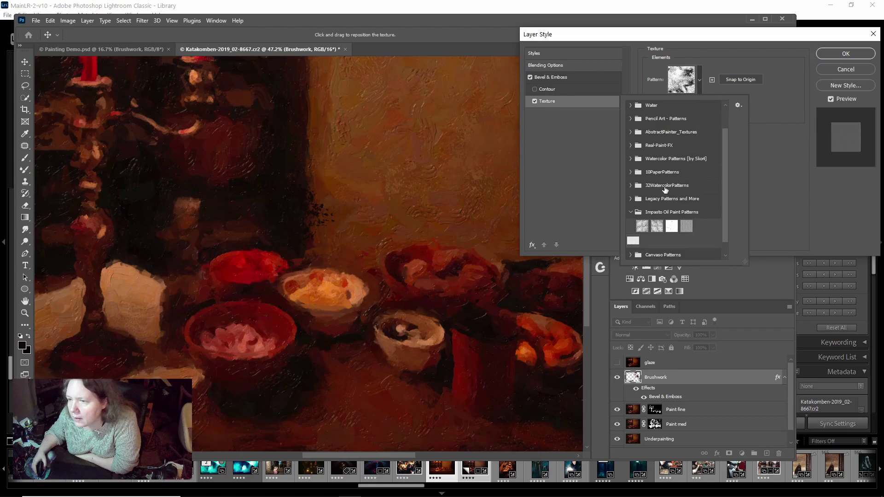
click(629, 199)
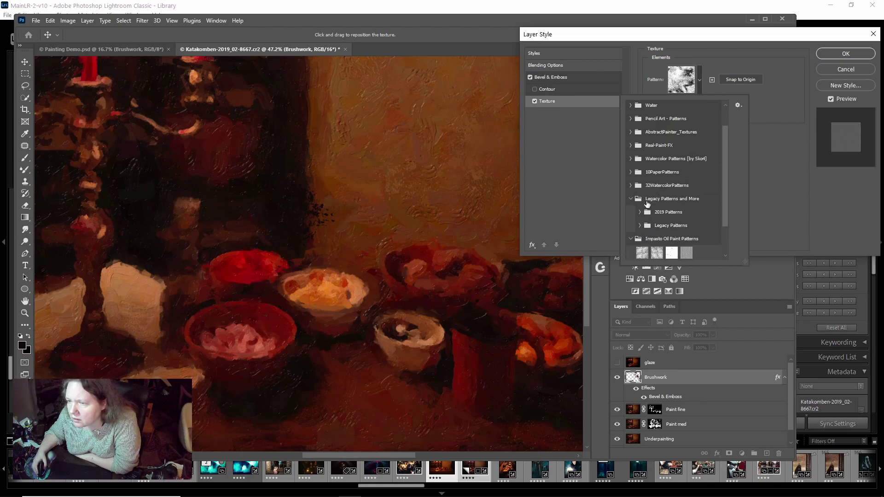
click(640, 226)
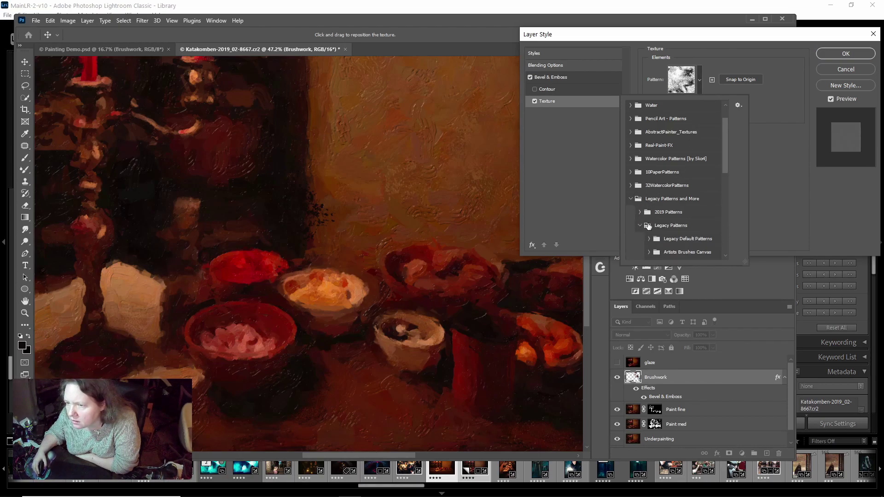
scroll(660, 237, down, 1)
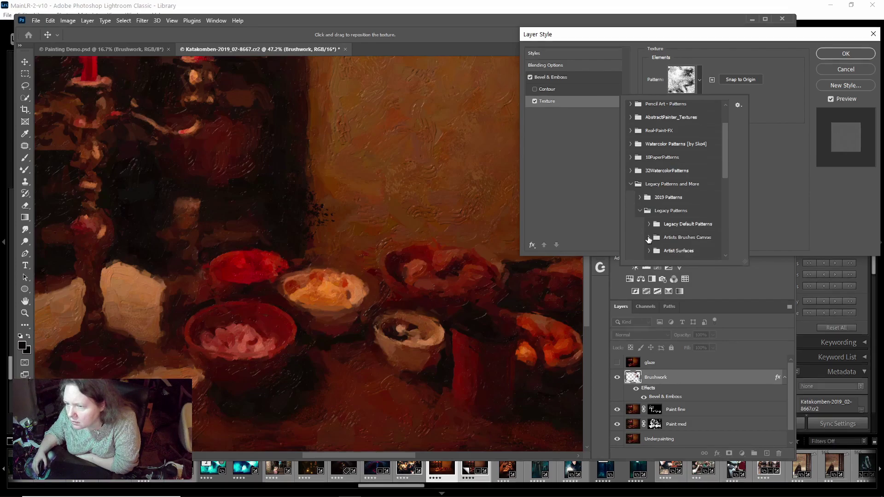
click(649, 238)
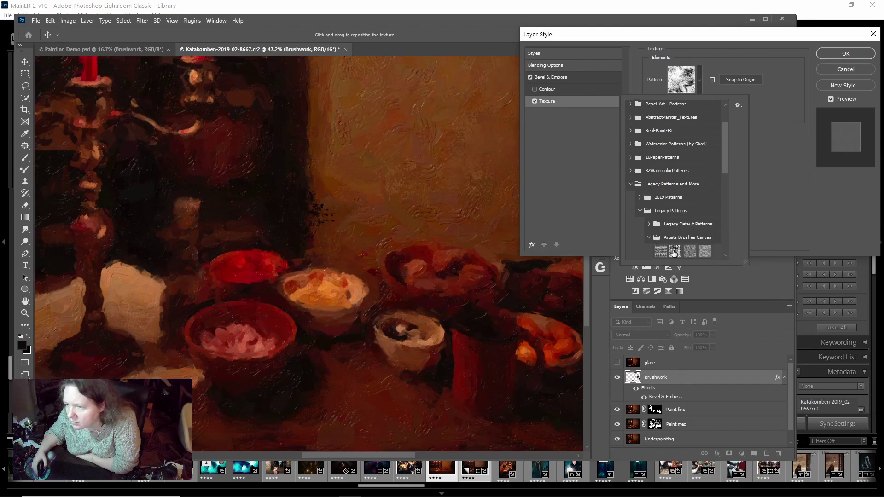
click(661, 252)
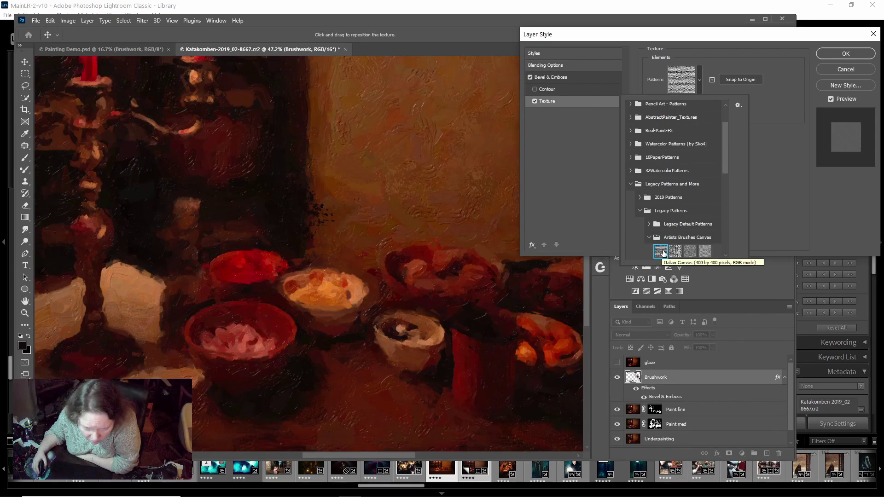
click(675, 252)
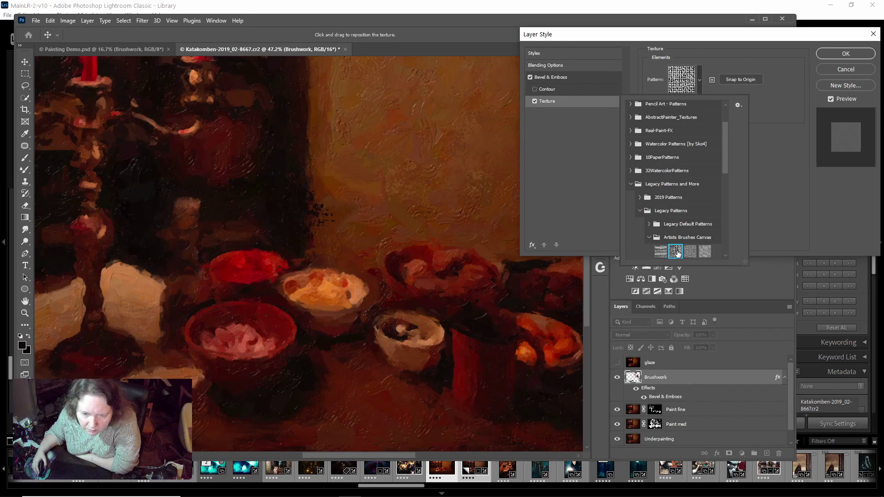
click(762, 118)
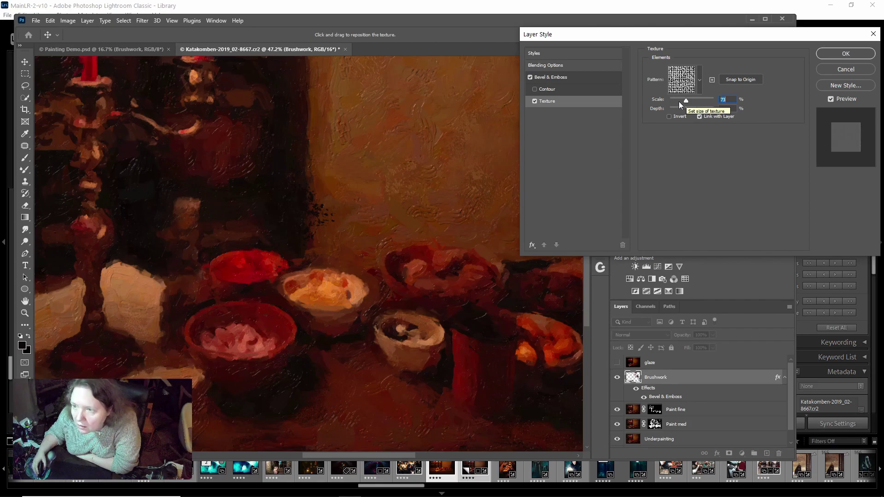
Step: Set the Bevel & Emboss texture scale to 41% and apply the layer style
click(679, 101)
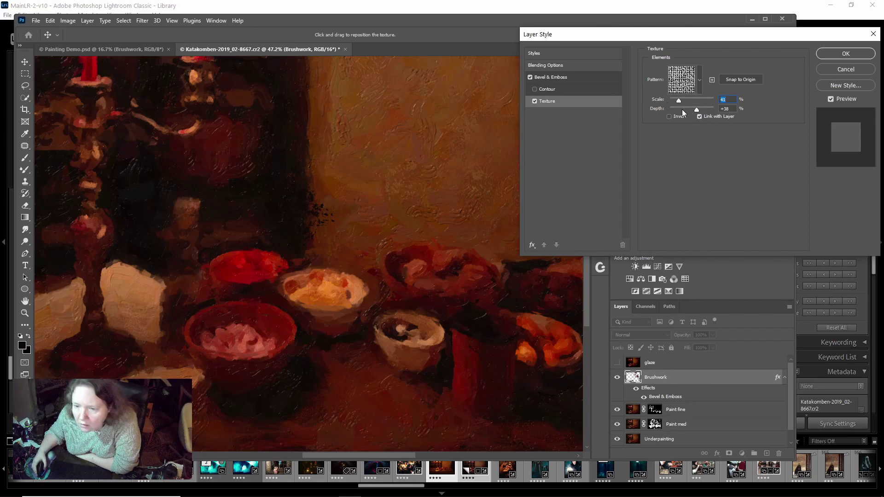
click(699, 115)
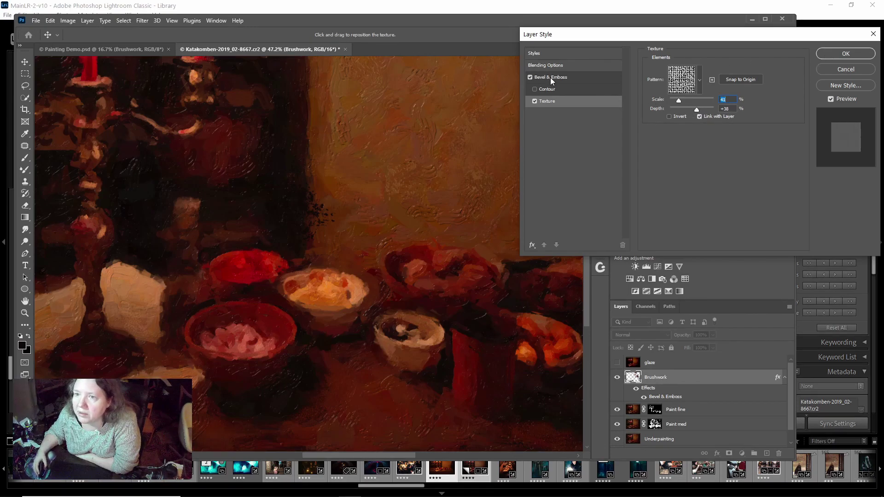
click(837, 55)
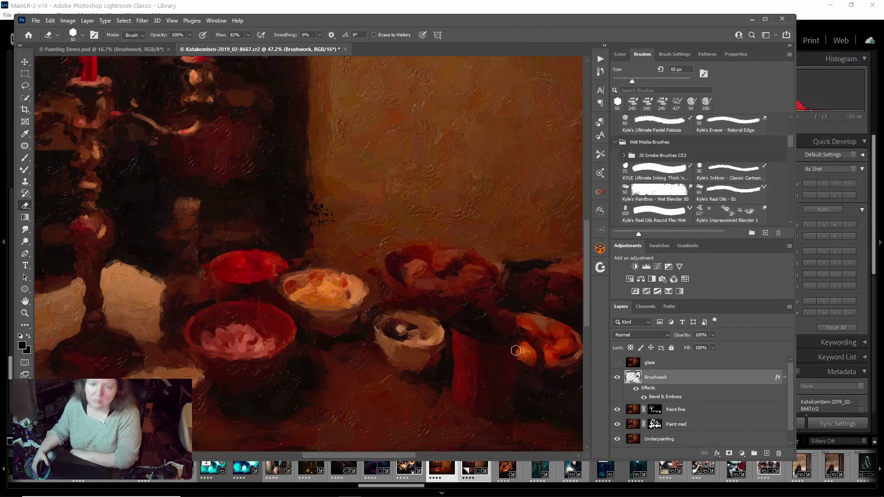
Step: Show the glaze layer and stamp all visible layers into a new merged layer above it
scroll(558, 369, down, 1)
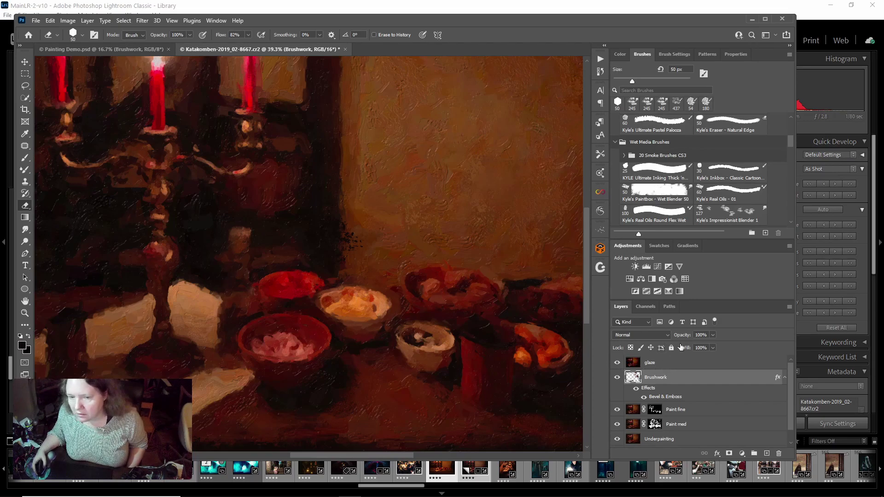
click(676, 362)
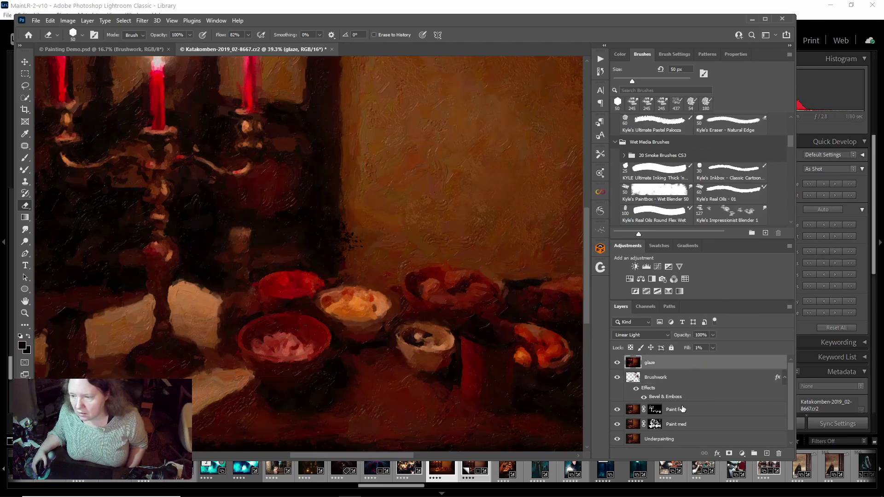
mouse_move(653, 495)
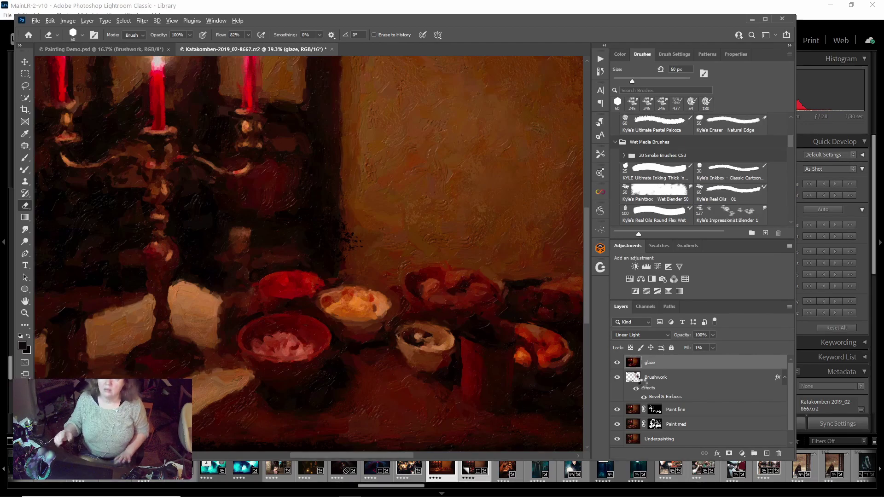
key(ctrl+shift+alt+n)
key(ctrl+shift+alt+e)
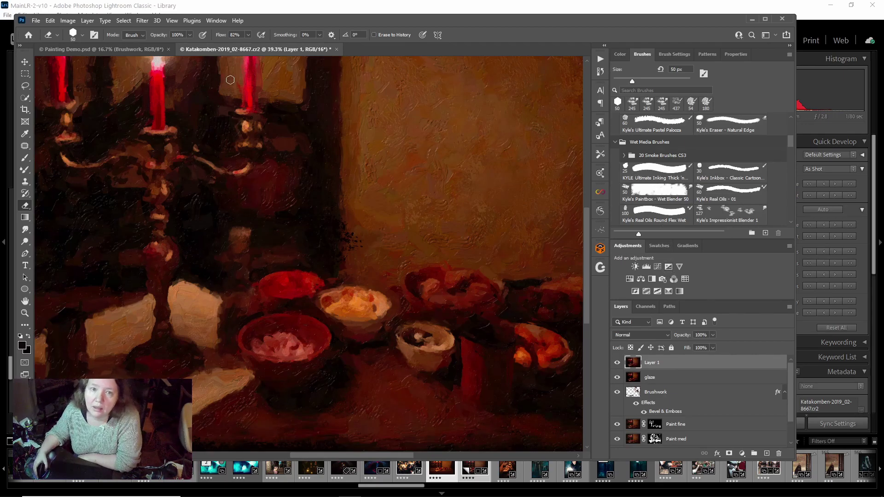
Step: Open the Camera Raw Filter on the merged layer and set Texture to +9, Clarity to +24 and Dehaze to +40
click(142, 21)
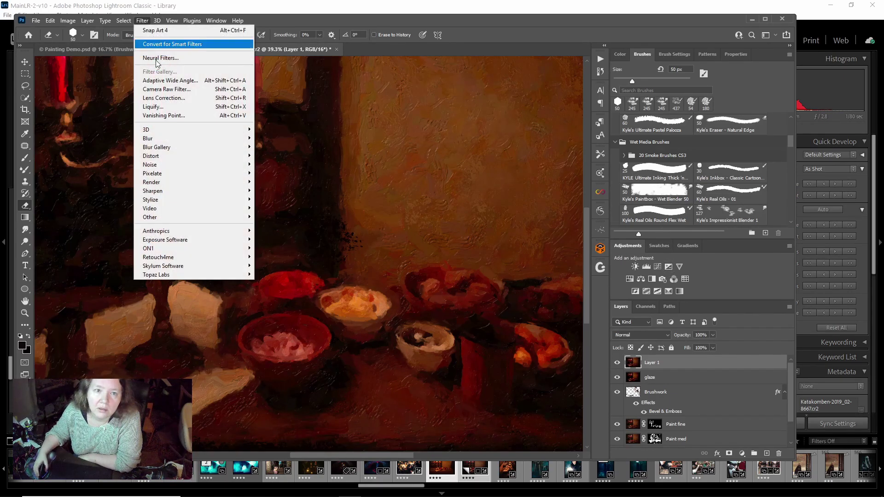
click(167, 88)
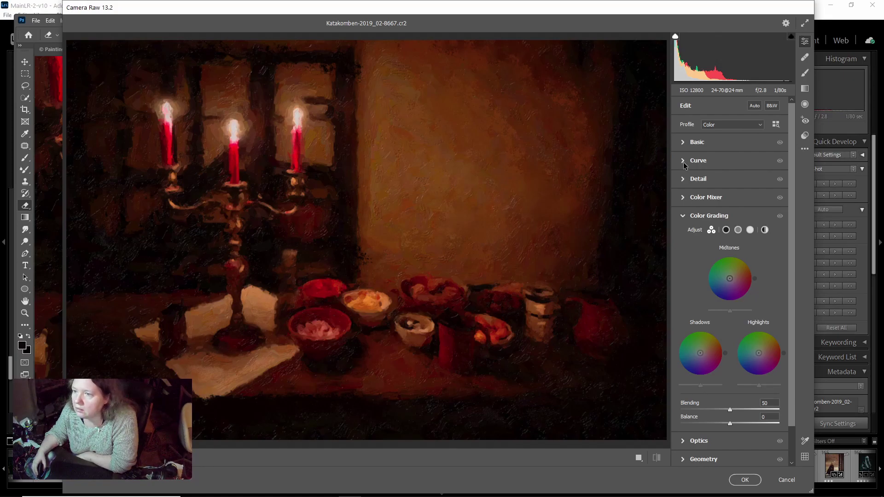
click(687, 143)
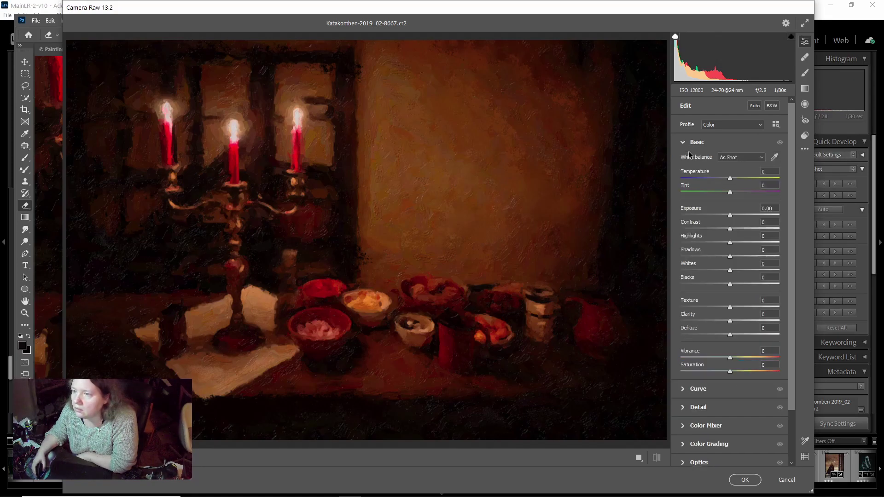
click(742, 335)
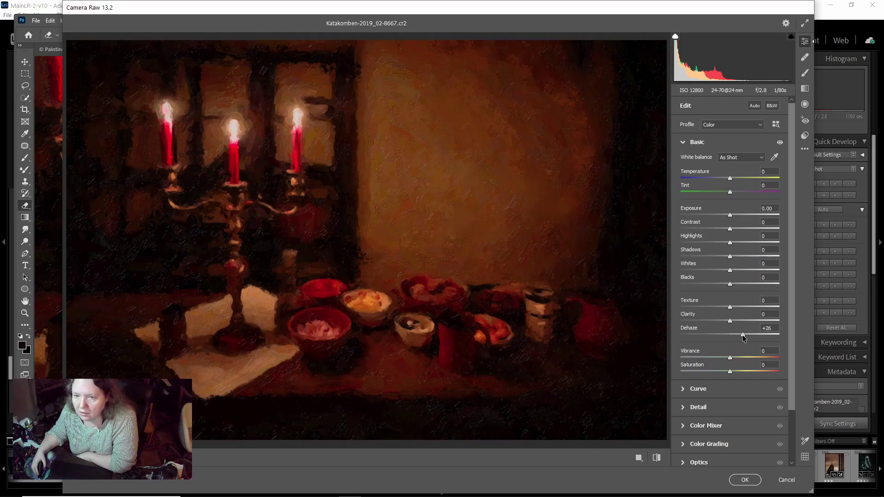
click(739, 321)
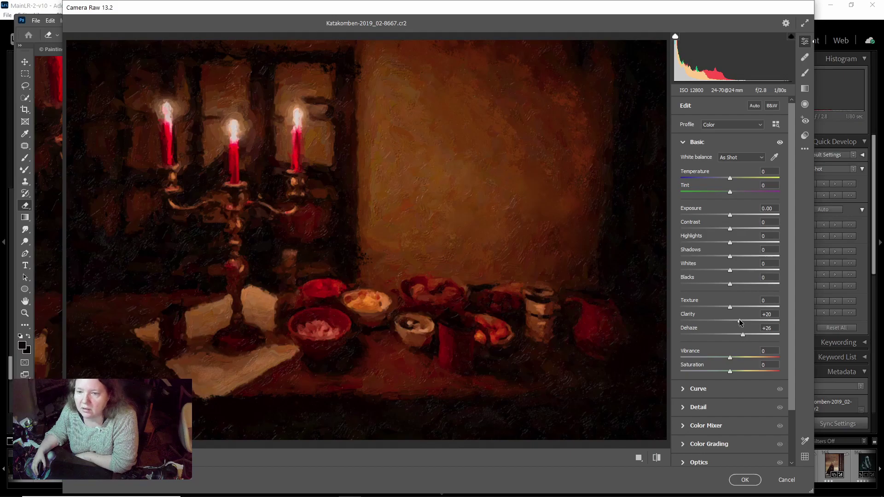
drag(739, 322, 741, 321)
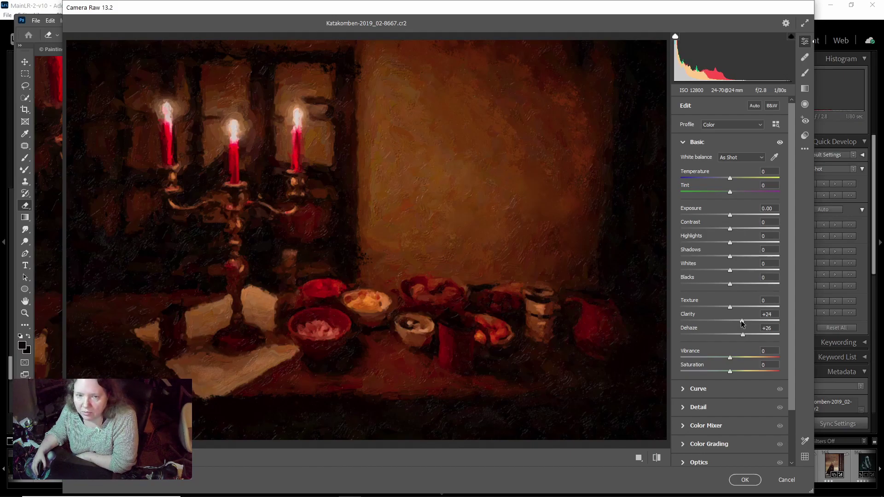
click(750, 338)
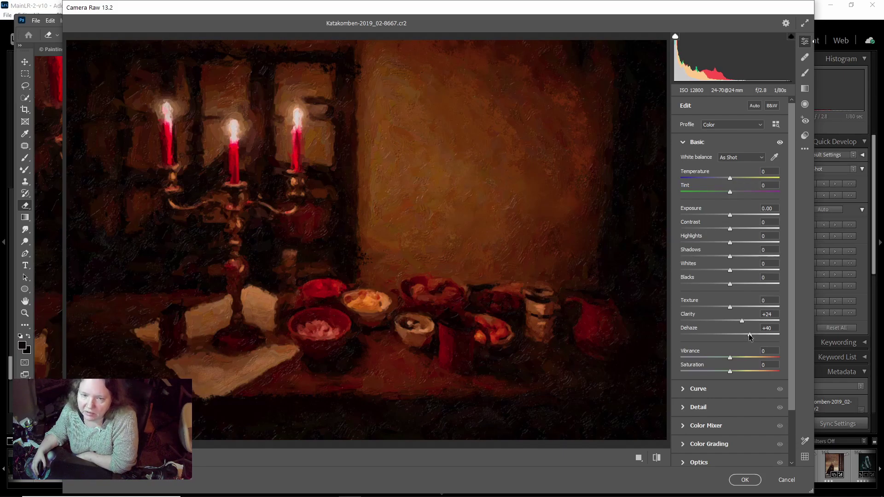
click(736, 307)
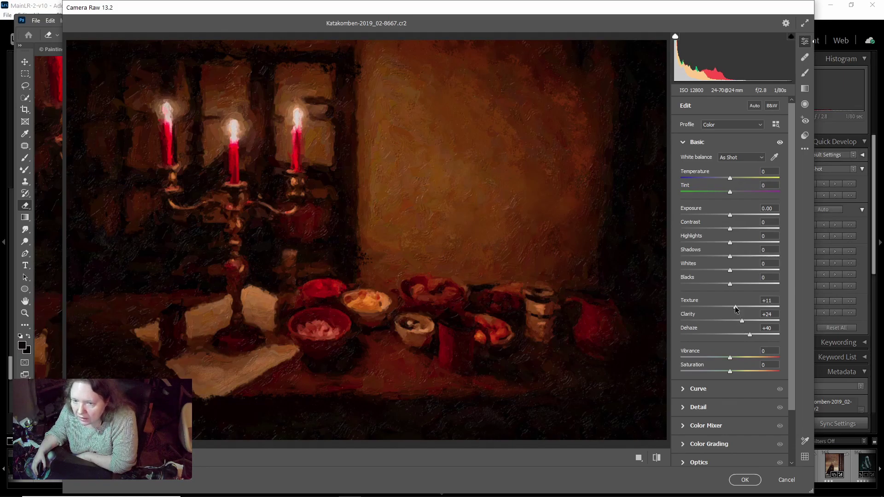
drag(736, 308, 734, 310)
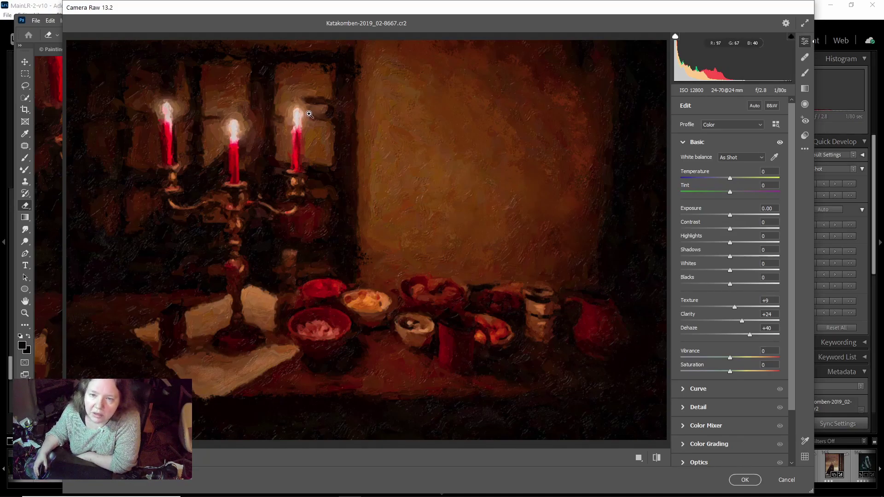
click(113, 457)
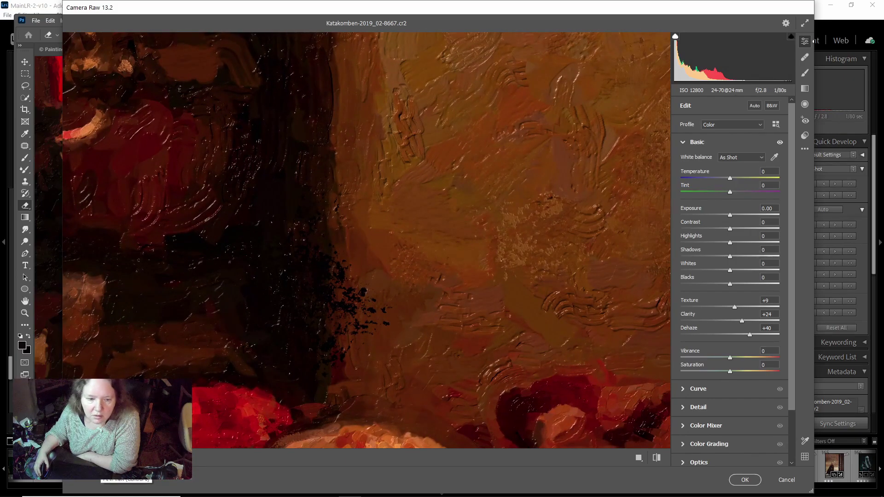
click(111, 457)
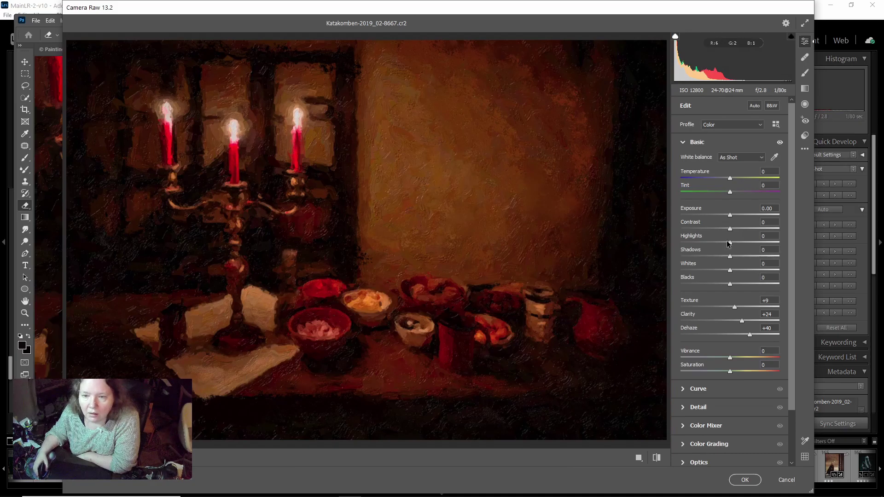
Step: Choose the Baroque 01 S profile from the Renaissance group in Camera Raw and set its amount to 36
click(775, 125)
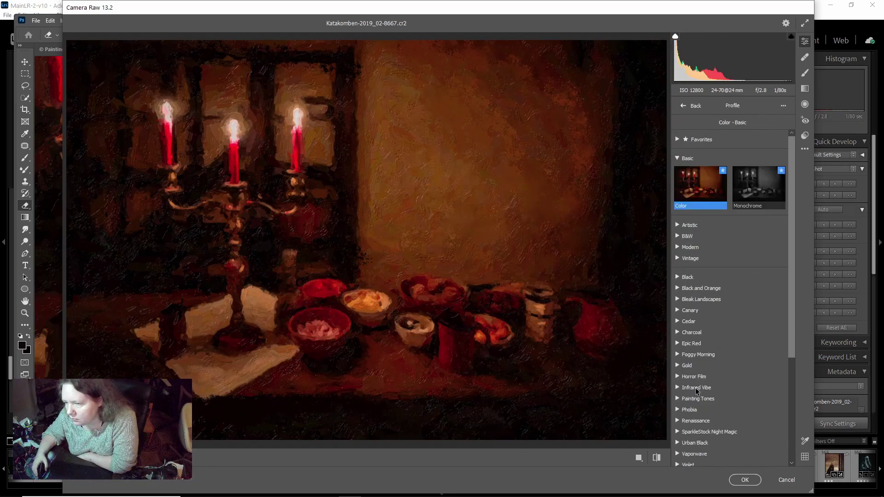
click(678, 420)
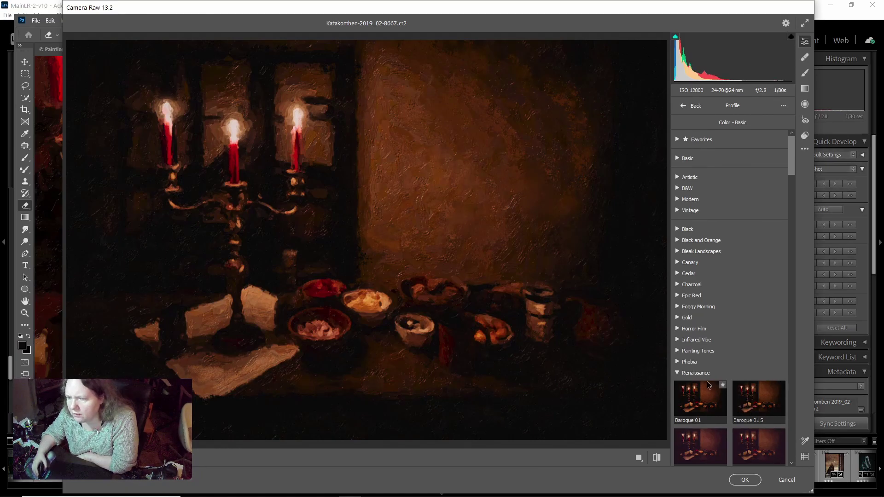
click(756, 404)
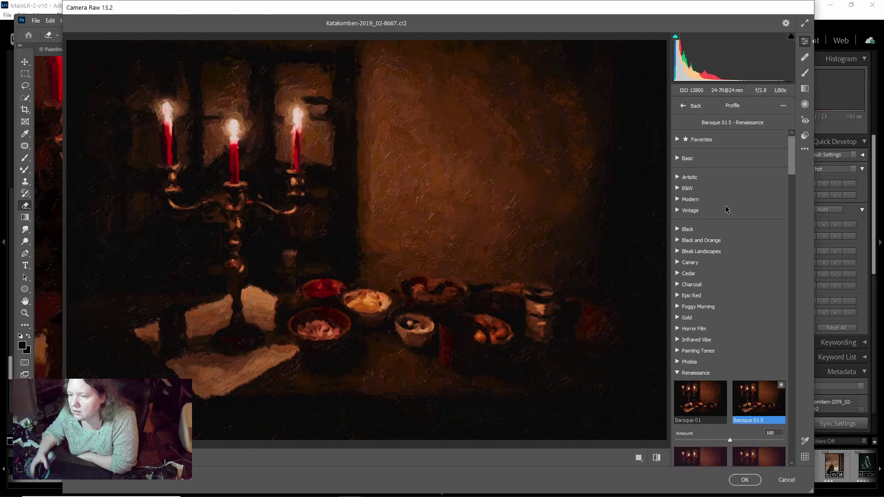
mouse_move(678, 440)
mouse_down()
mouse_move(670, 441)
mouse_move(696, 442)
mouse_up()
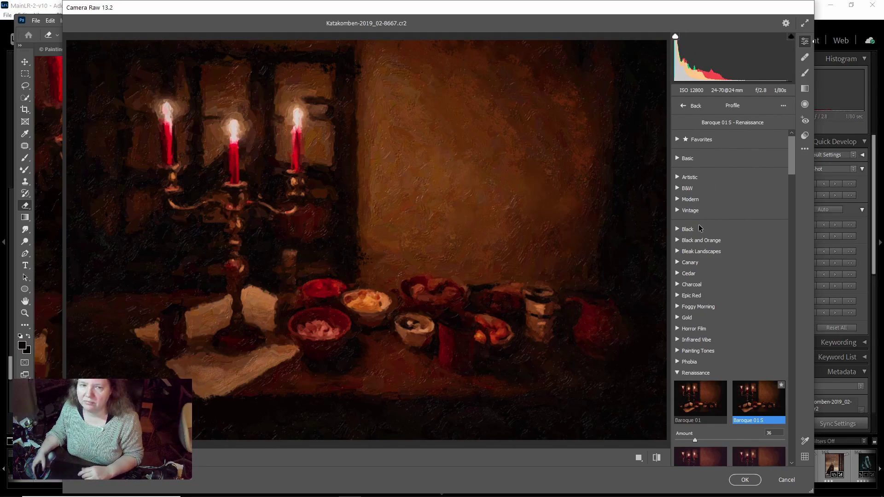
click(689, 111)
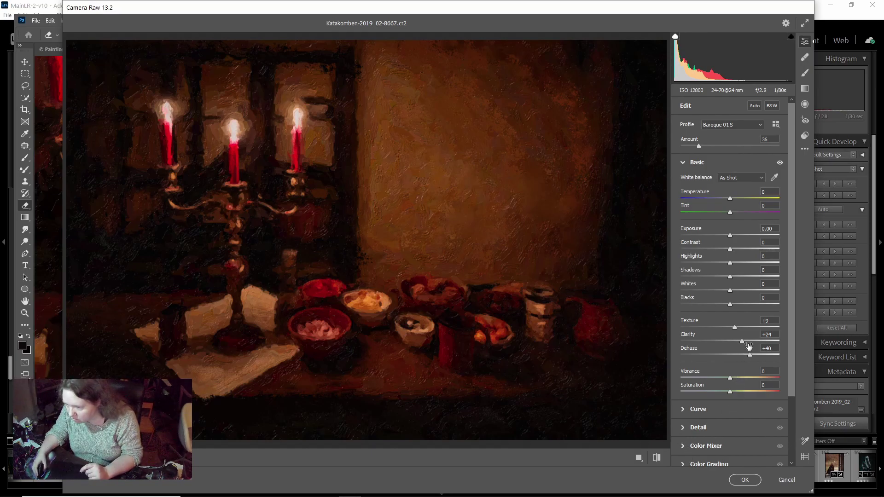
Step: Raise Clarity to +28 and apply the Camera Raw adjustments to the merged layer
drag(741, 342, 744, 345)
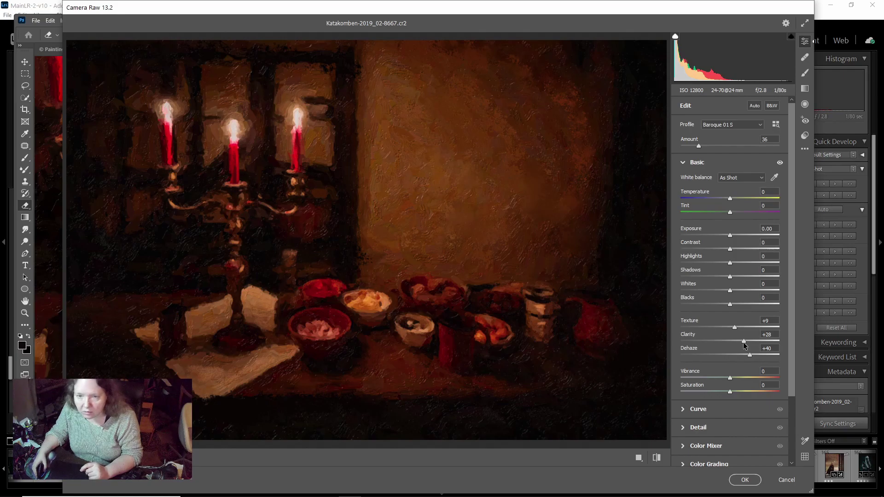
click(745, 480)
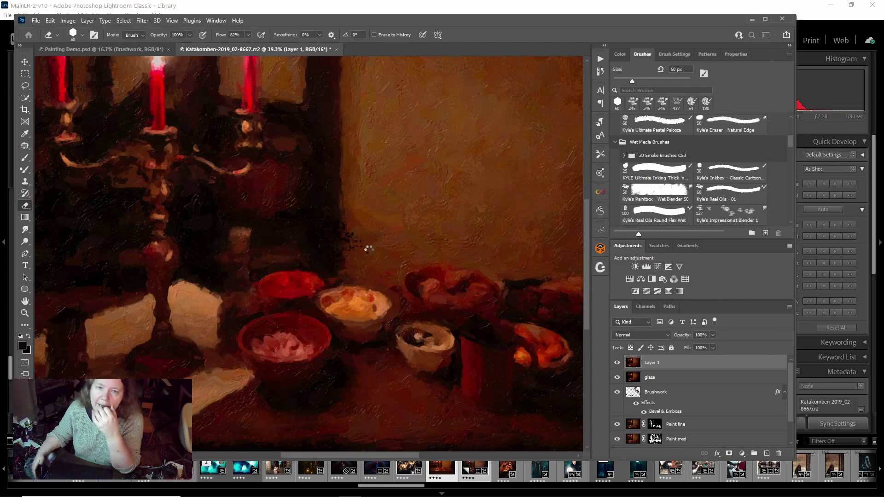
scroll(368, 248, down, 3)
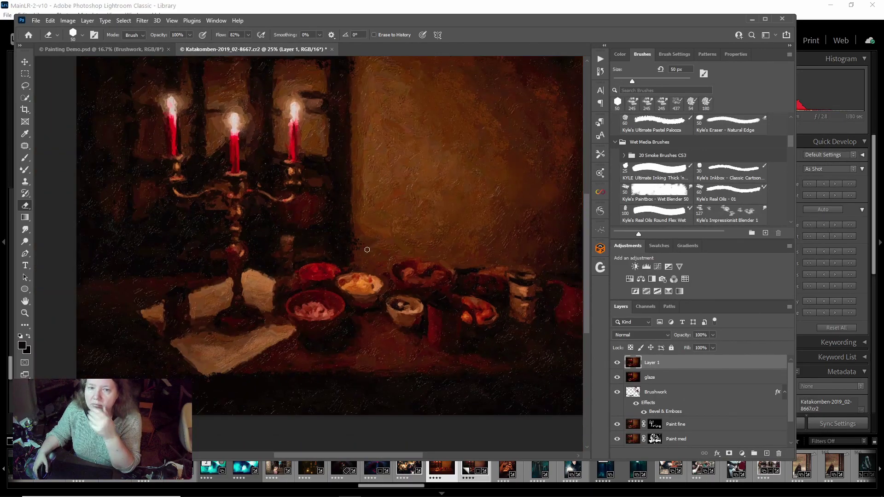